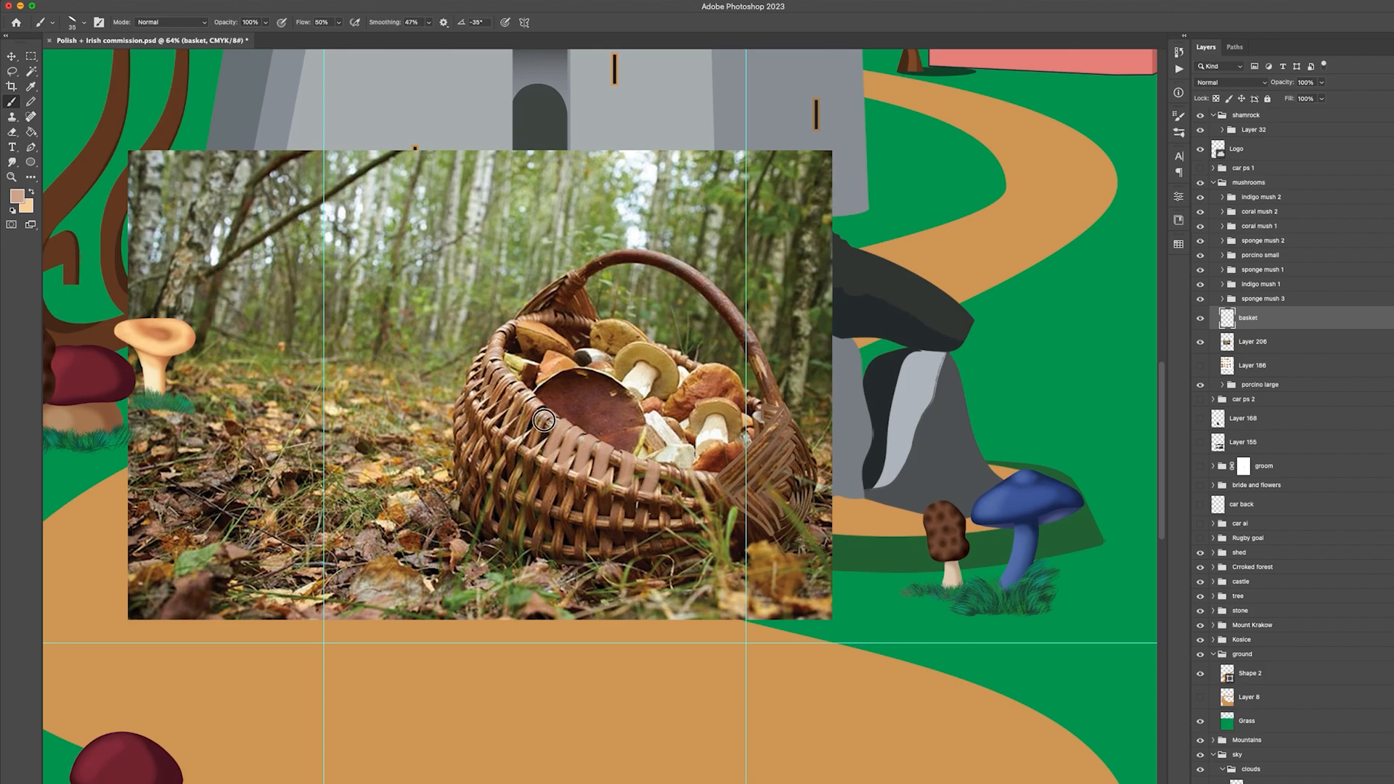
Set the brush flow to 100% and paint a test strand on the basket, erasing it again
click(338, 22)
drag(553, 411, 533, 448)
key(e)
click(80, 22)
click(566, 396)
drag(603, 478, 542, 428)
Flatten the brush tip to 9% roundness and set its angle to 25°
key(b)
key(F5)
drag(1070, 259, 1062, 259)
text(9)
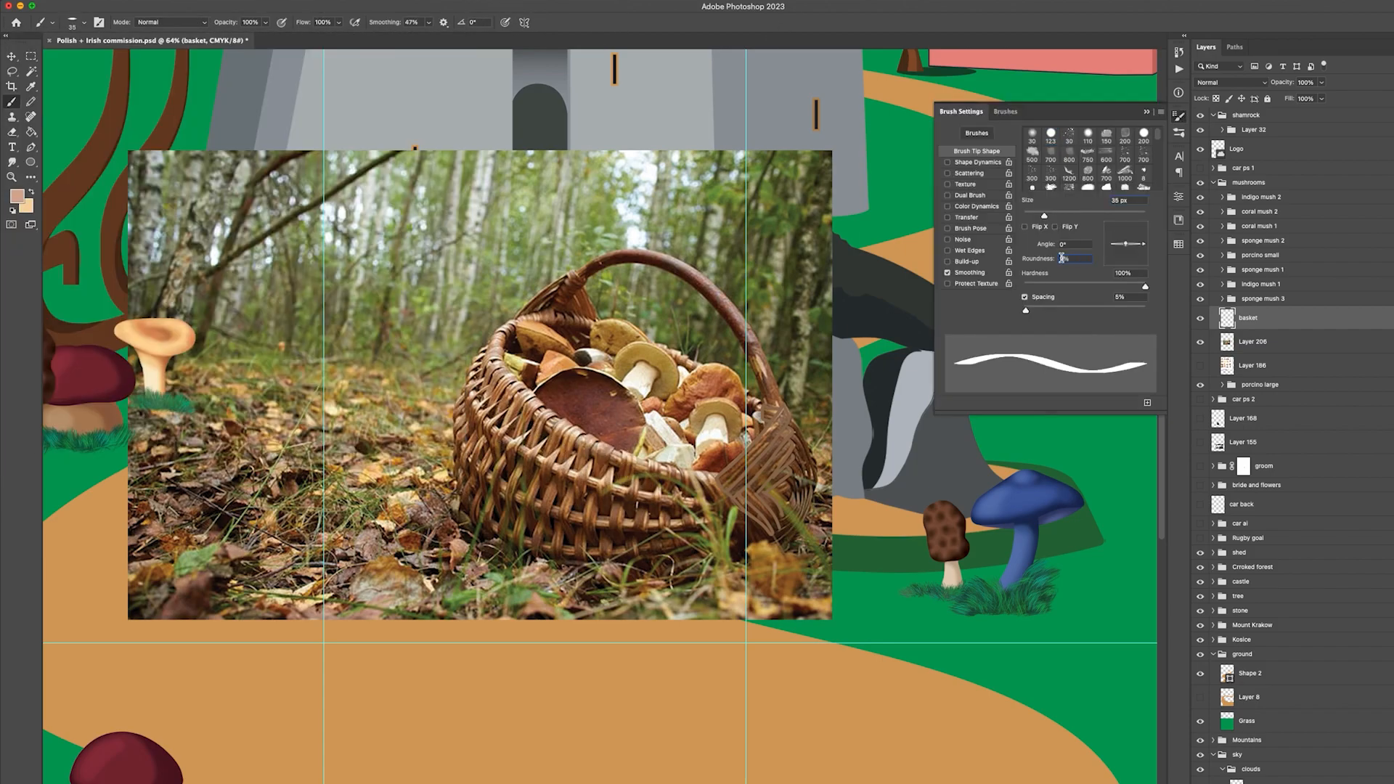
click(1178, 121)
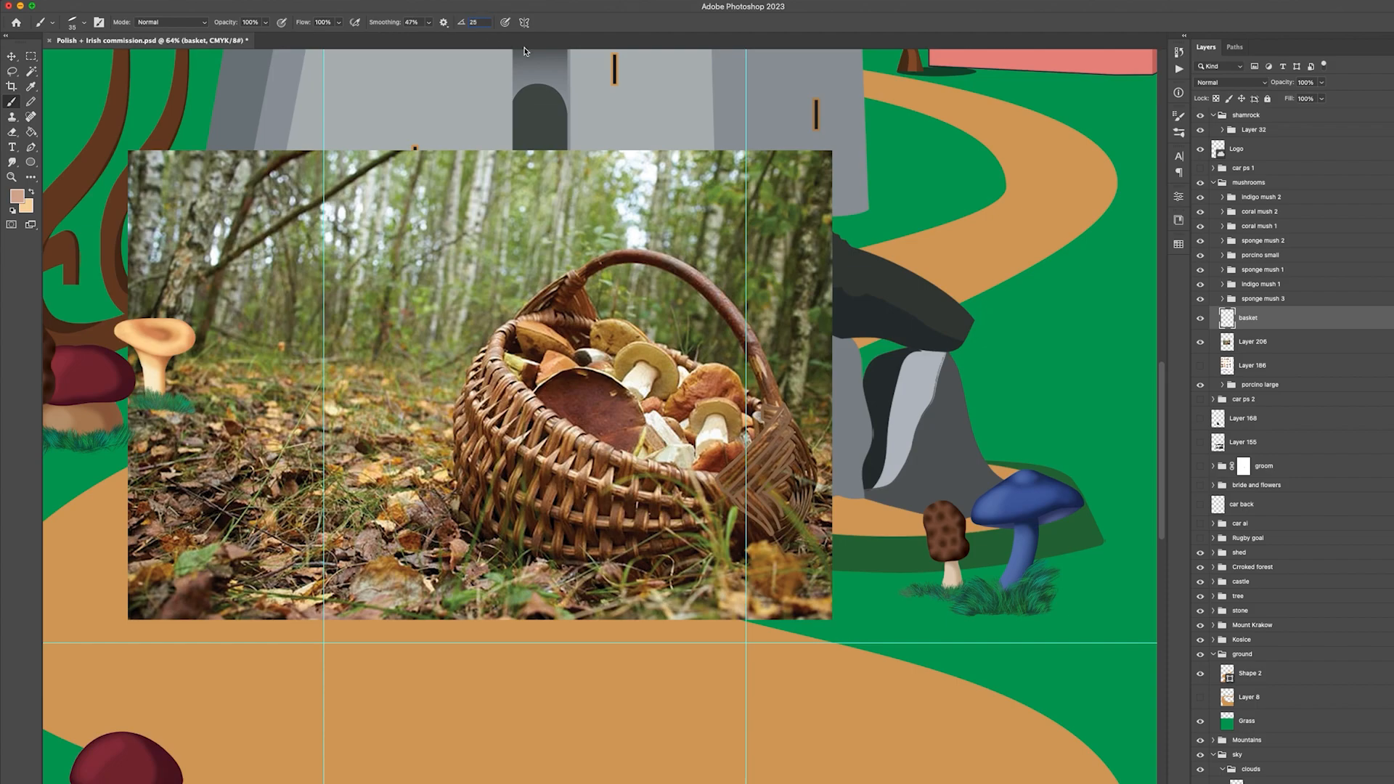
key(Return)
key(Return)
Sample a brown from the basket's front weave and try a strand along its rim with a larger brush
key(bracketright)
key(bracketright)
alt+click(607, 456)
mouse_move(604, 453)
mouse_down()
mouse_move(598, 481)
mouse_move(622, 486)
mouse_move(651, 463)
mouse_move(649, 486)
mouse_move(687, 501)
mouse_up()
key(super+z)
Paint brown upright strands over the weave across the basket's front with a smaller brush angled at -30°
key(bracketleft)
key(bracketleft)
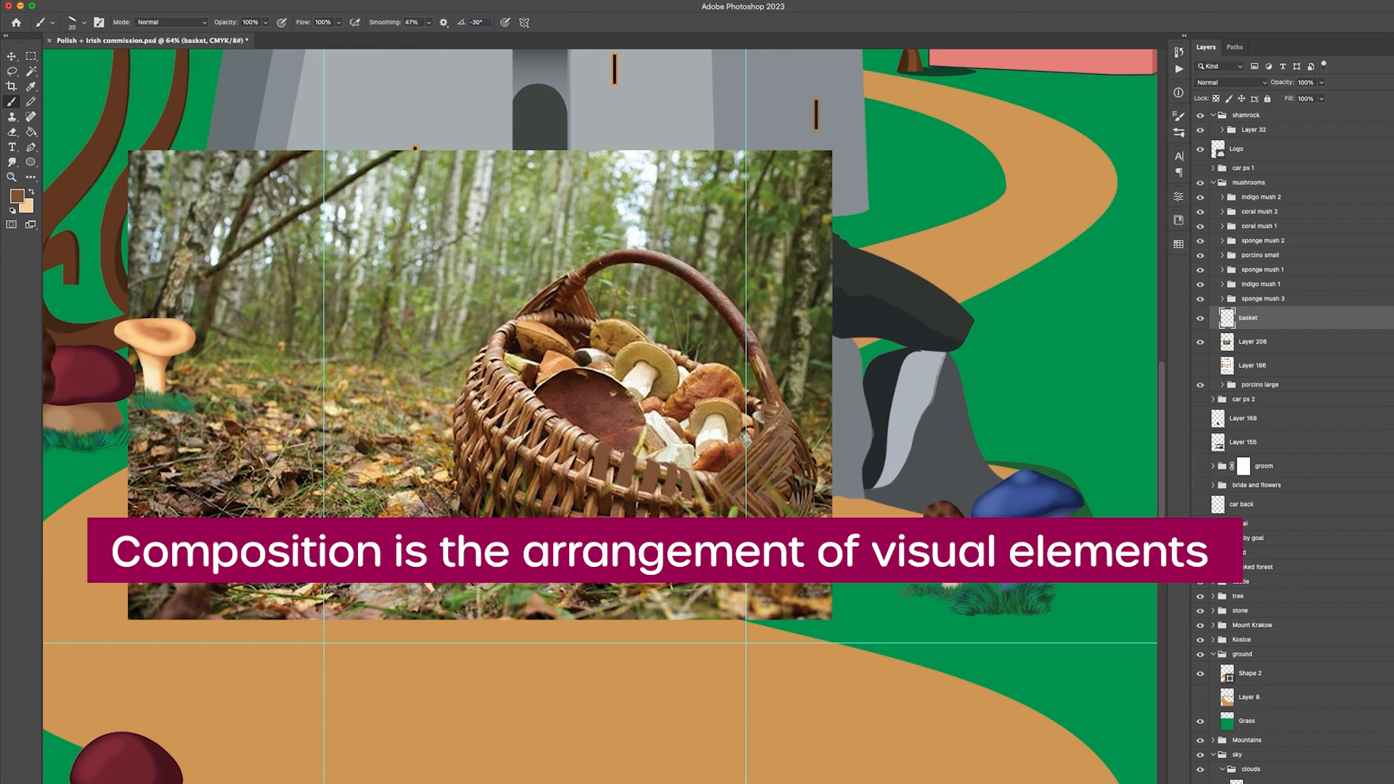
mouse_move(591, 437)
mouse_down()
mouse_move(569, 503)
mouse_move(594, 547)
mouse_move(615, 521)
mouse_move(624, 552)
mouse_up()
key(bracketright)
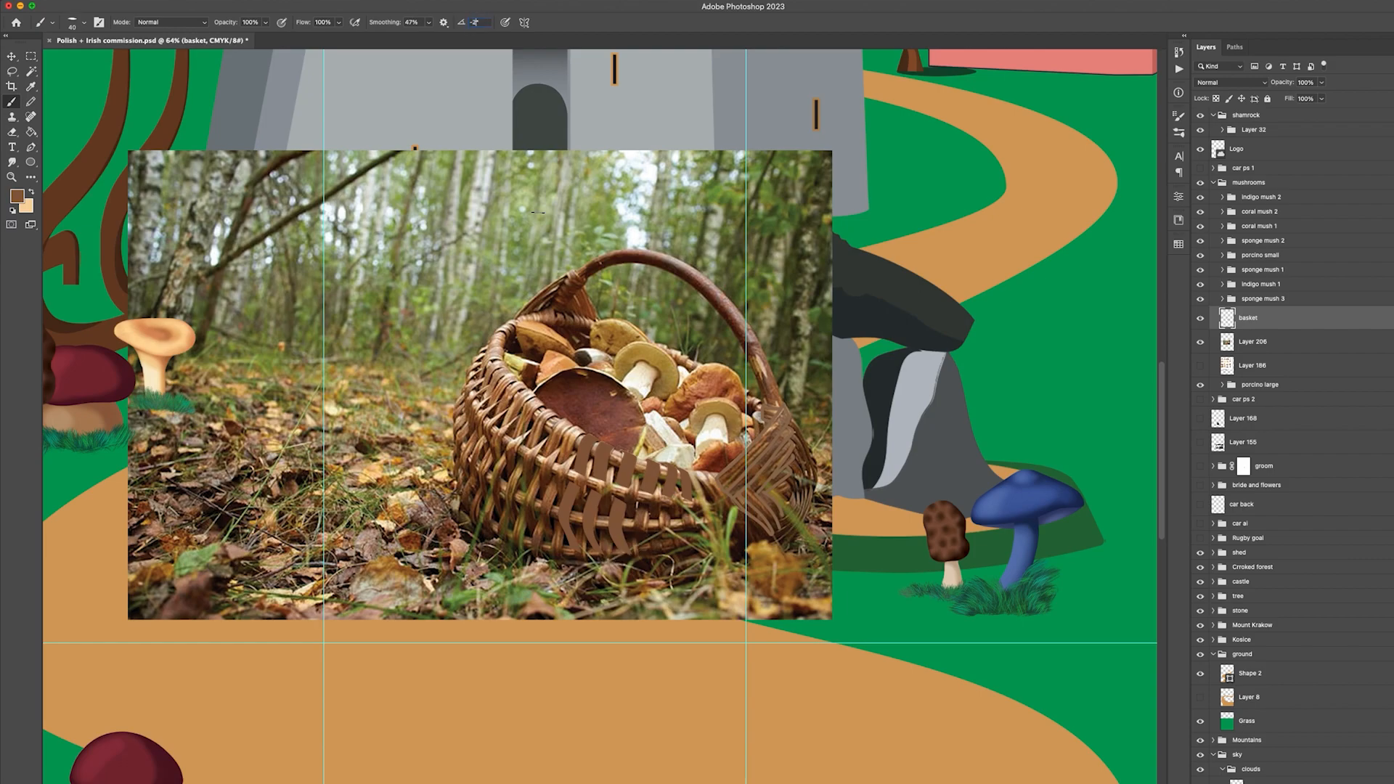
drag(643, 506, 649, 548)
drag(512, 444, 516, 485)
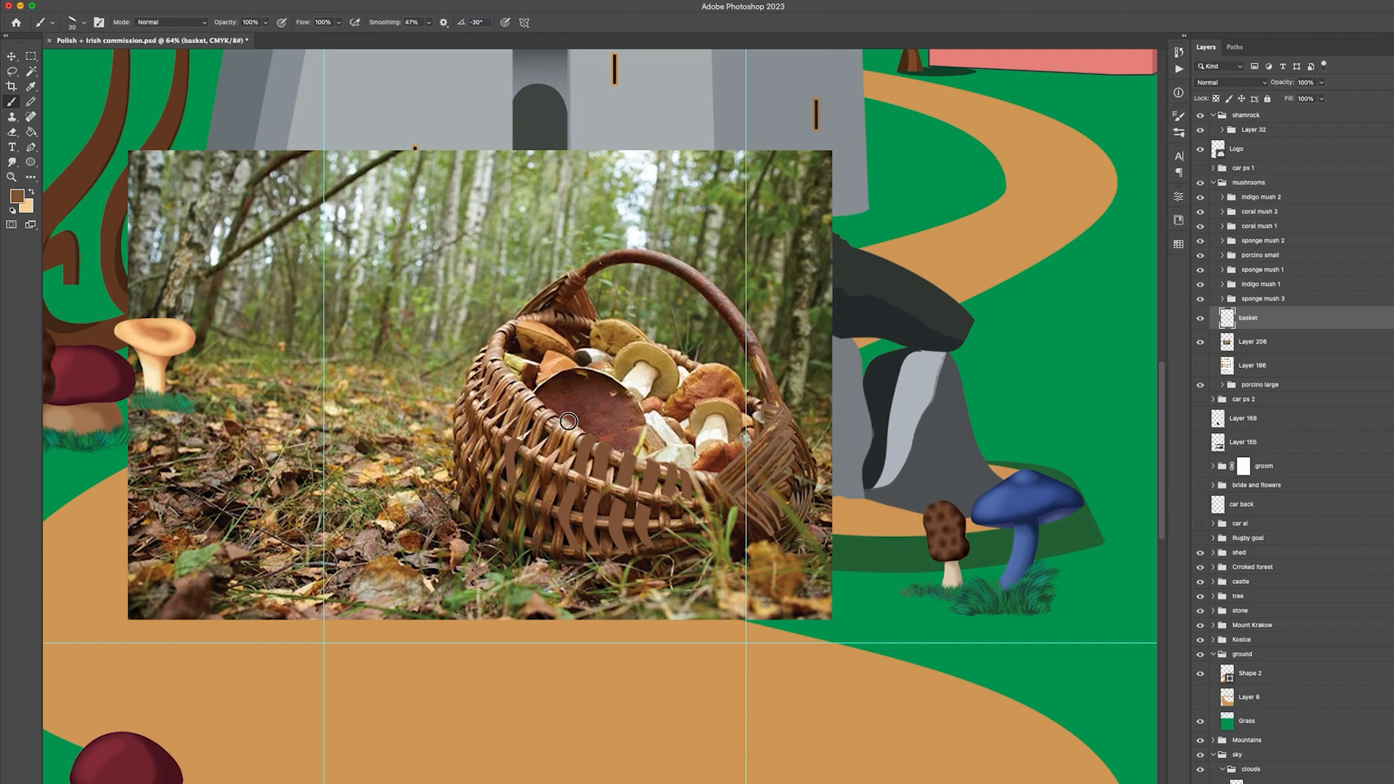
mouse_move(567, 420)
mouse_down()
mouse_move(528, 501)
mouse_move(534, 536)
mouse_move(560, 481)
mouse_up()
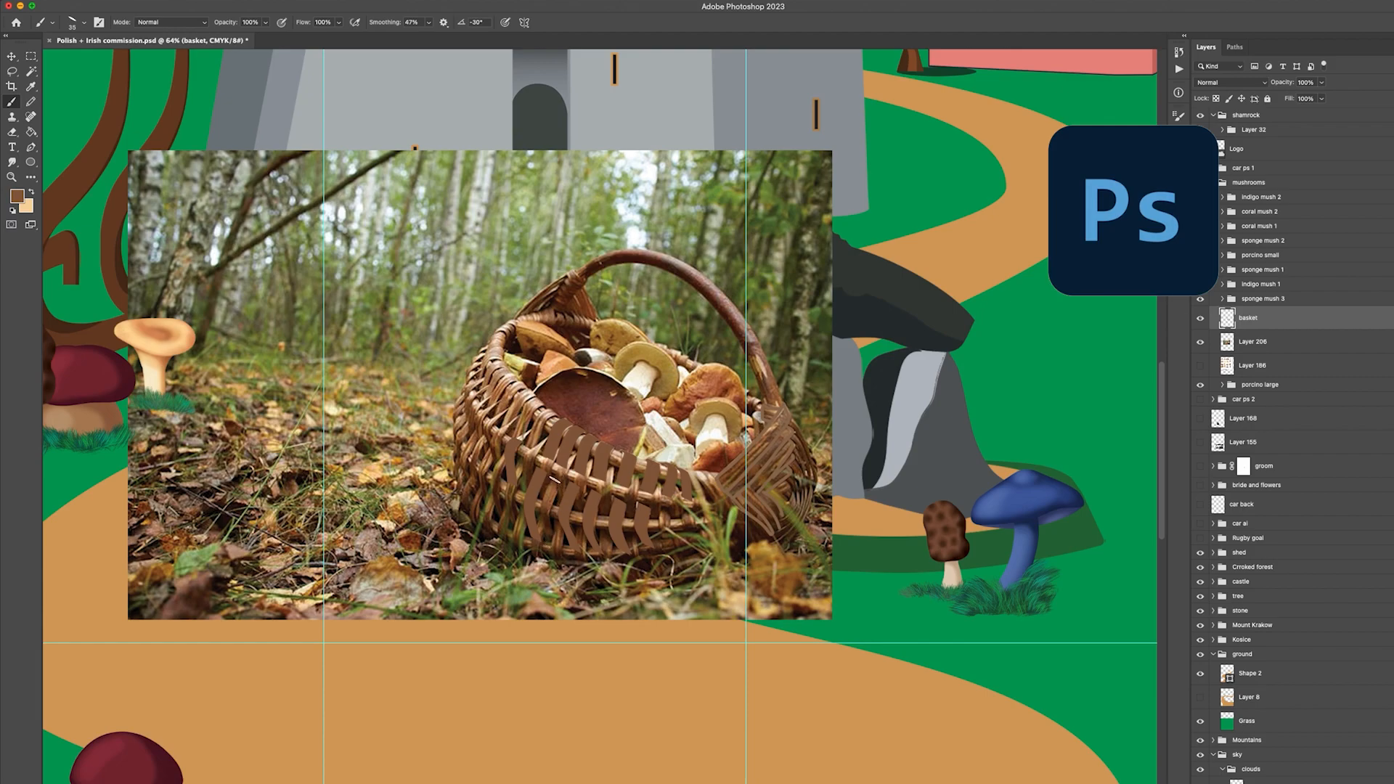
Set the brush angle to -35° and paint the remaining brown strands up the basket's left side
drag(462, 27, 461, 27)
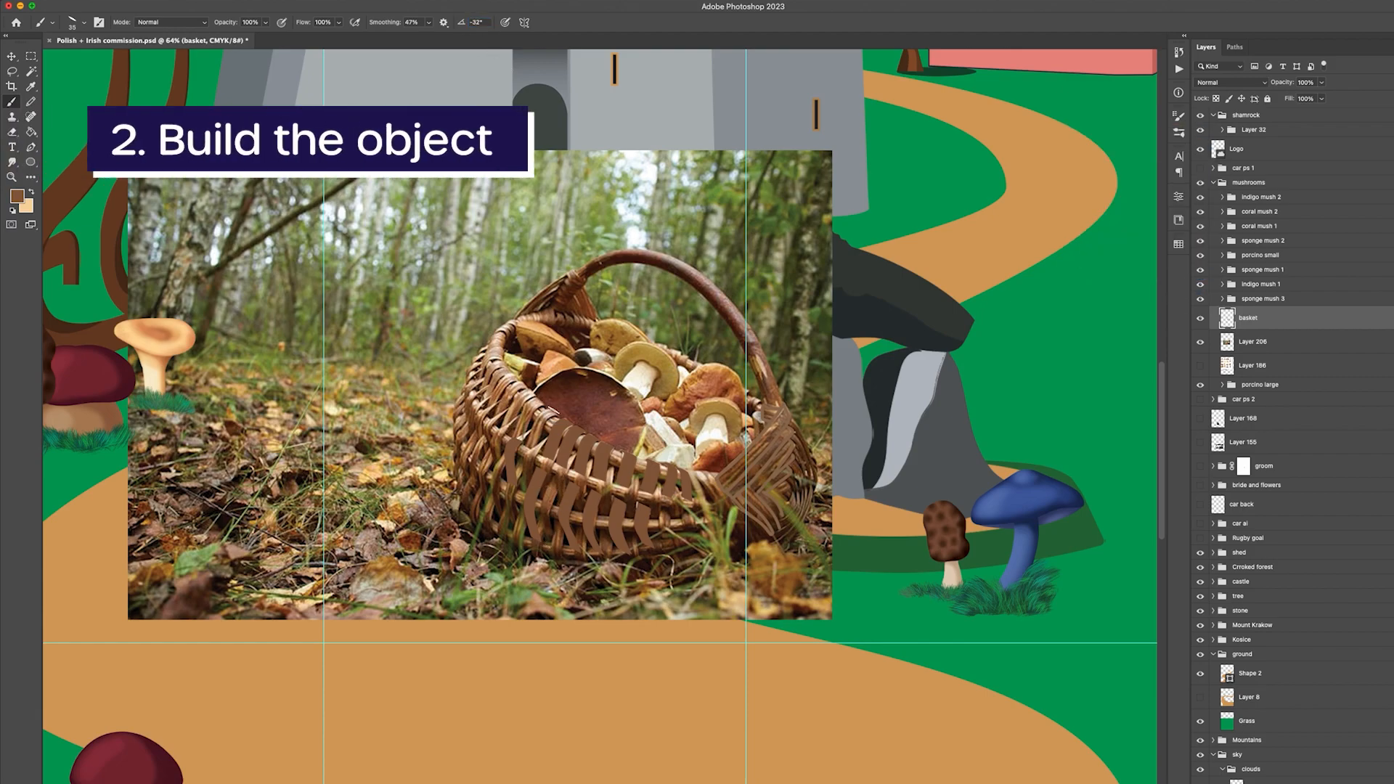
drag(555, 413, 529, 449)
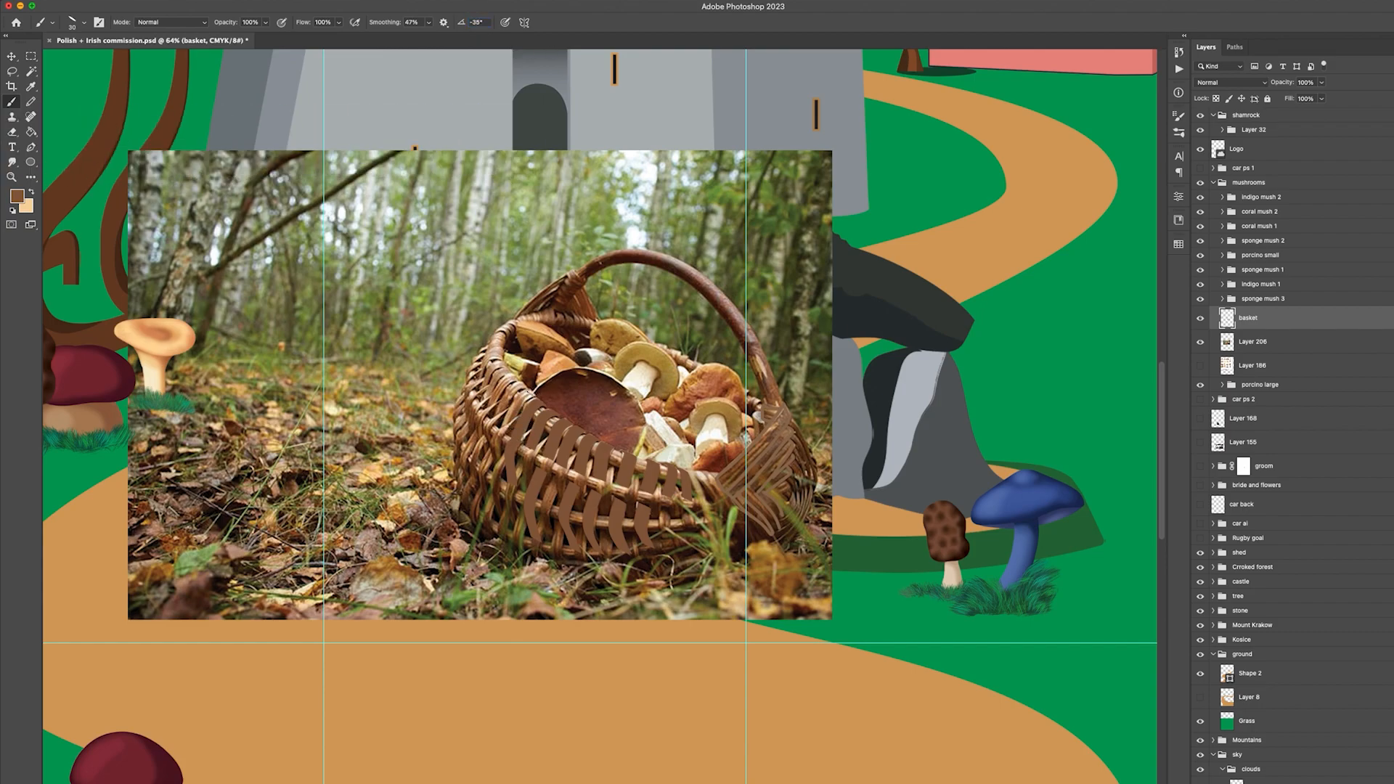
mouse_move(528, 392)
mouse_down()
mouse_move(490, 456)
mouse_move(485, 499)
mouse_up()
drag(528, 317, 478, 424)
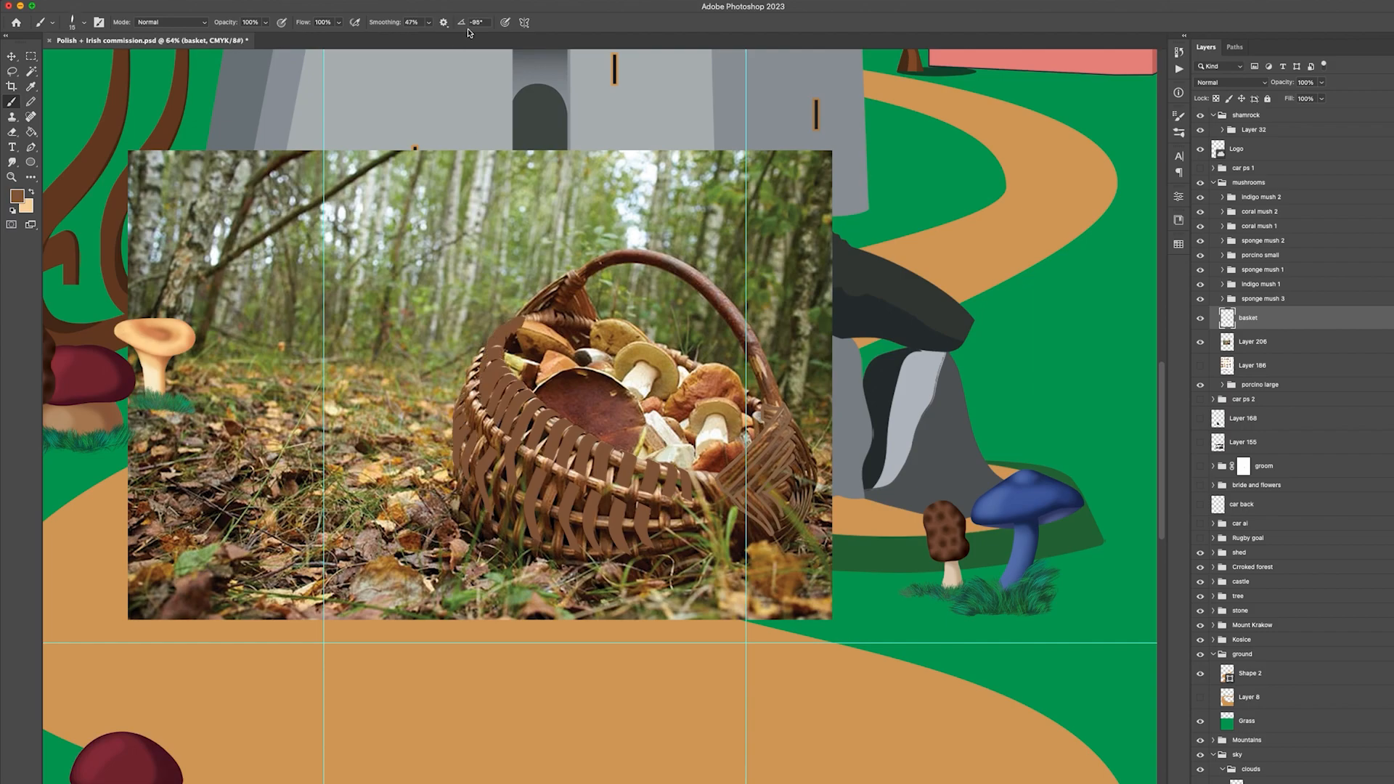
Add a new layer above the basket layer and paint beige strands between the brown ones on the basket's left side
key(super+shift+alt+n)
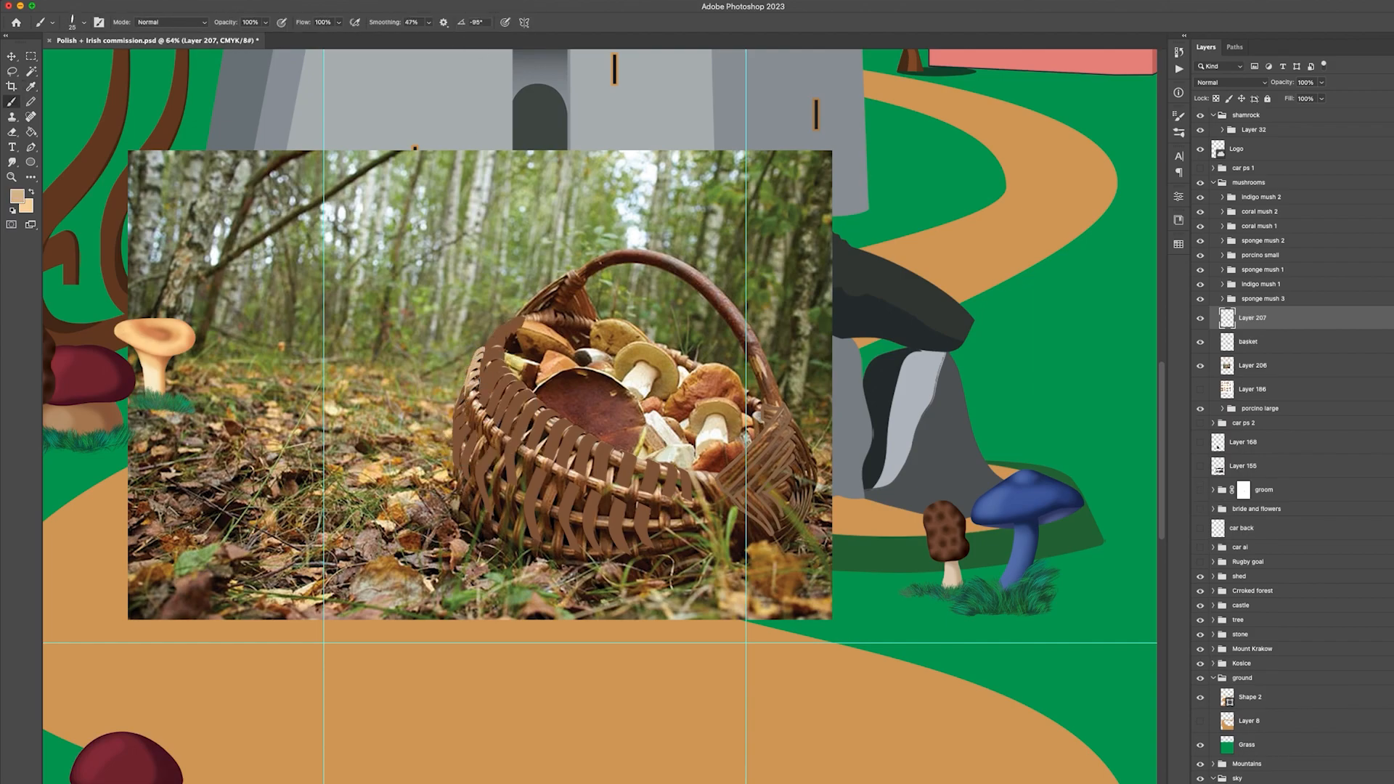
drag(476, 381, 465, 411)
drag(479, 421, 559, 512)
drag(551, 454, 538, 501)
Undo the last beige strokes and repaint the light strands across the middle of the basket's front
key(super+z)
key(super+z)
key(super+z)
key(super+z)
mouse_move(534, 452)
mouse_down()
mouse_move(525, 479)
mouse_move(544, 469)
mouse_move(544, 504)
mouse_move(563, 475)
mouse_move(558, 519)
mouse_up()
mouse_move(581, 465)
mouse_down()
mouse_move(581, 511)
mouse_move(660, 519)
mouse_up()
drag(674, 500, 679, 519)
click(803, 210)
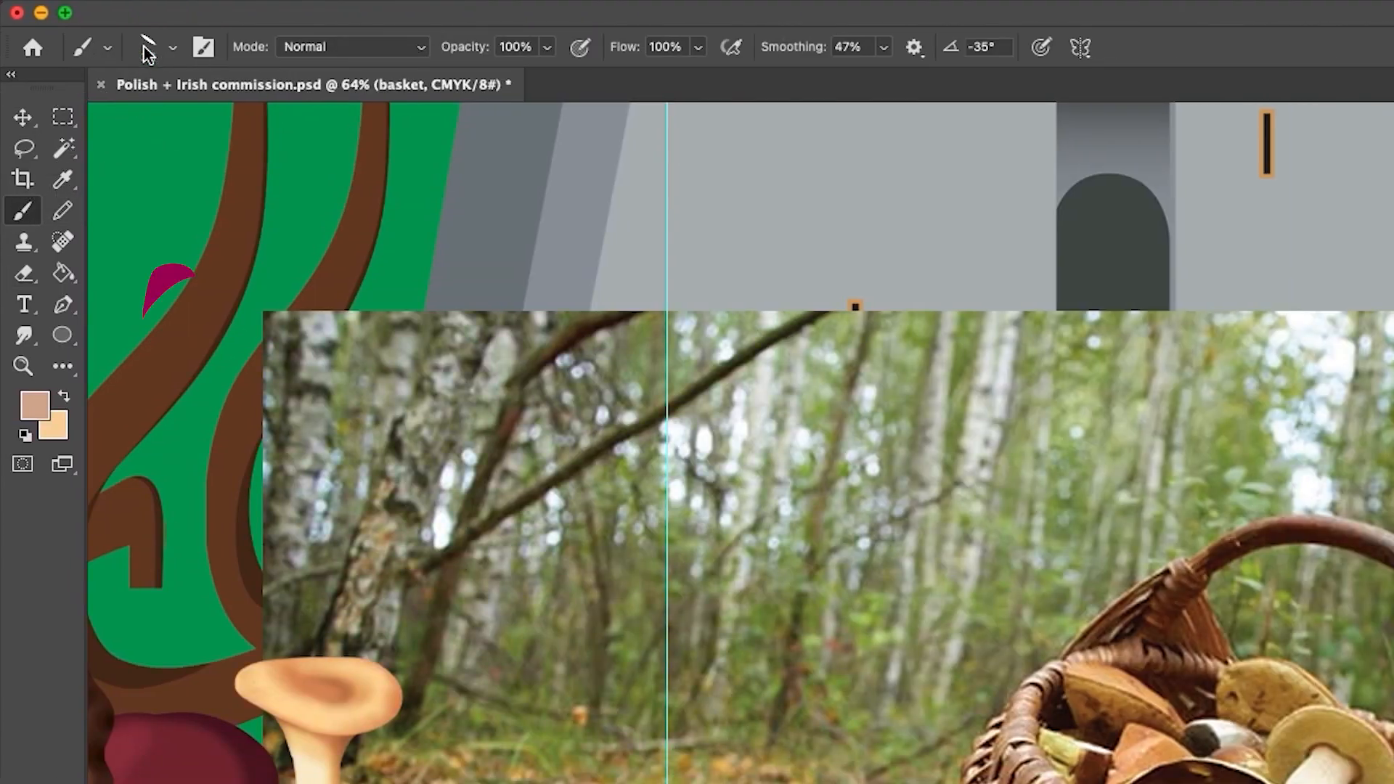
Choose the hard round brush at 35 px and lower its roundness to 3%
click(929, 48)
click(449, 389)
key(Return)
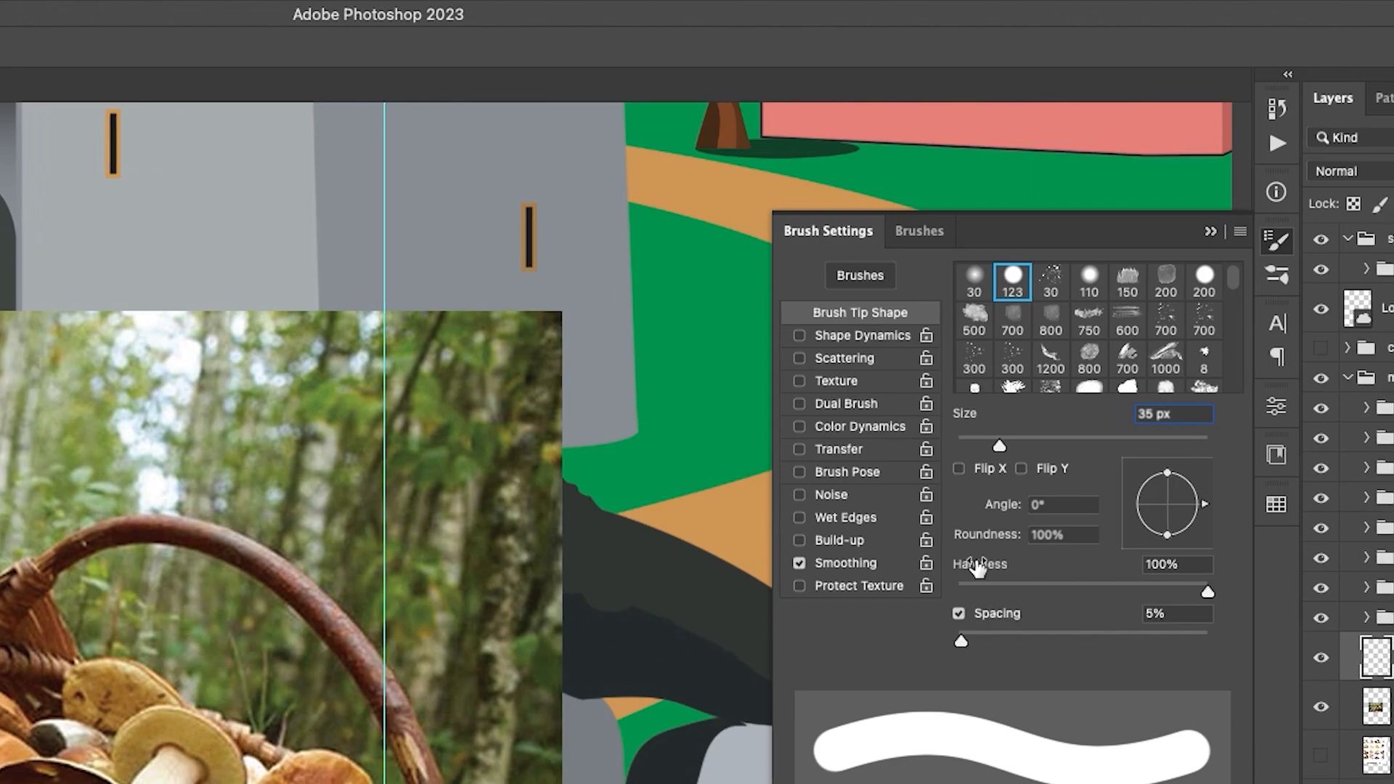
double_click(1061, 534)
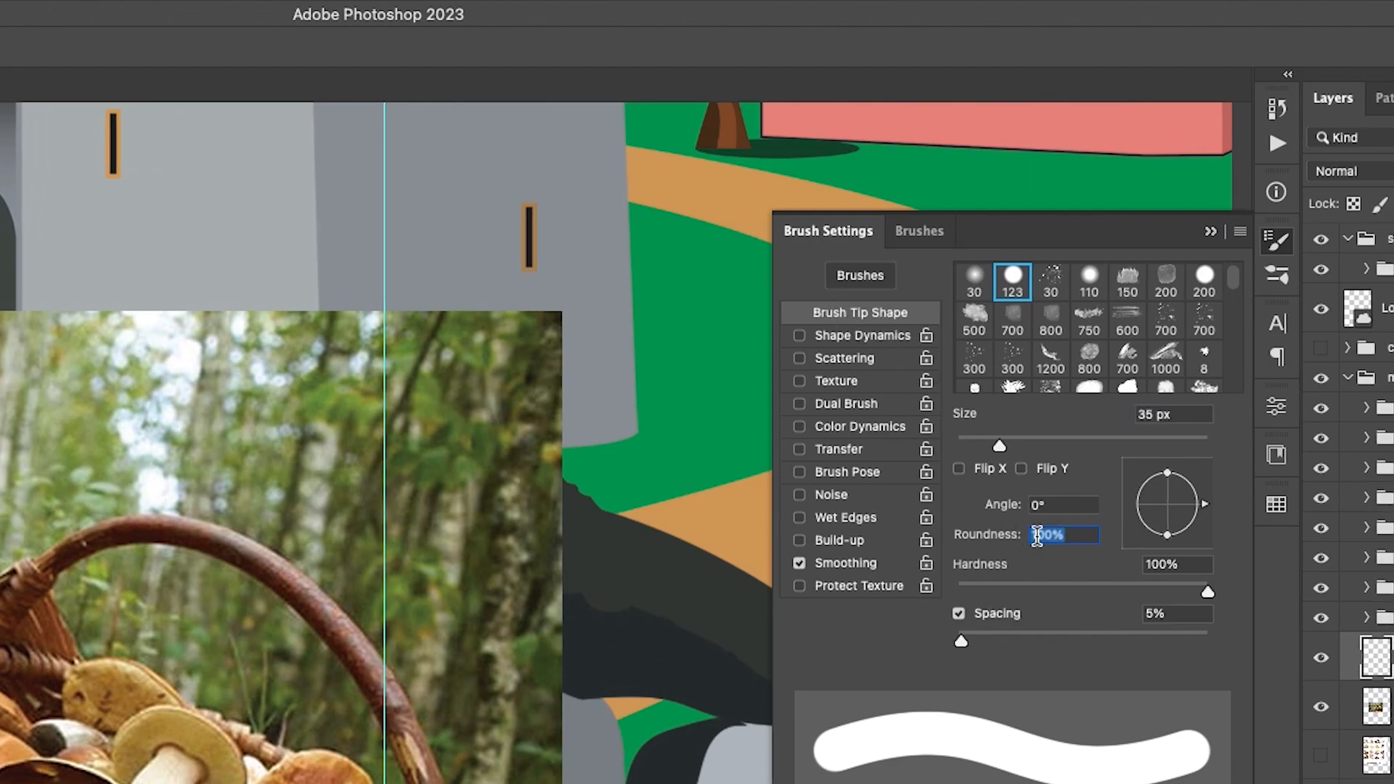
text(3)
key(Return)
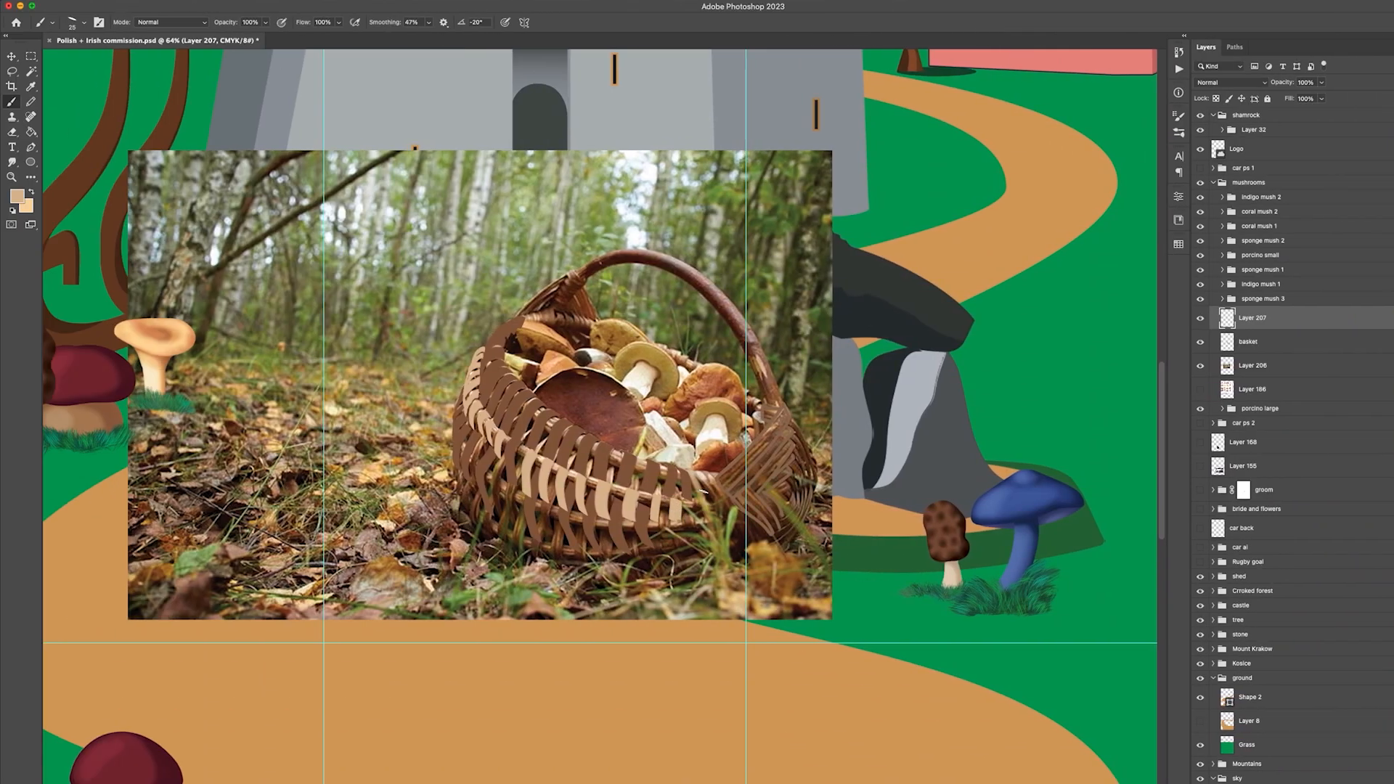
Return to the basket layer and paint a wide brown strand down the near edge of the basket's right end
key(alt+bracketleft)
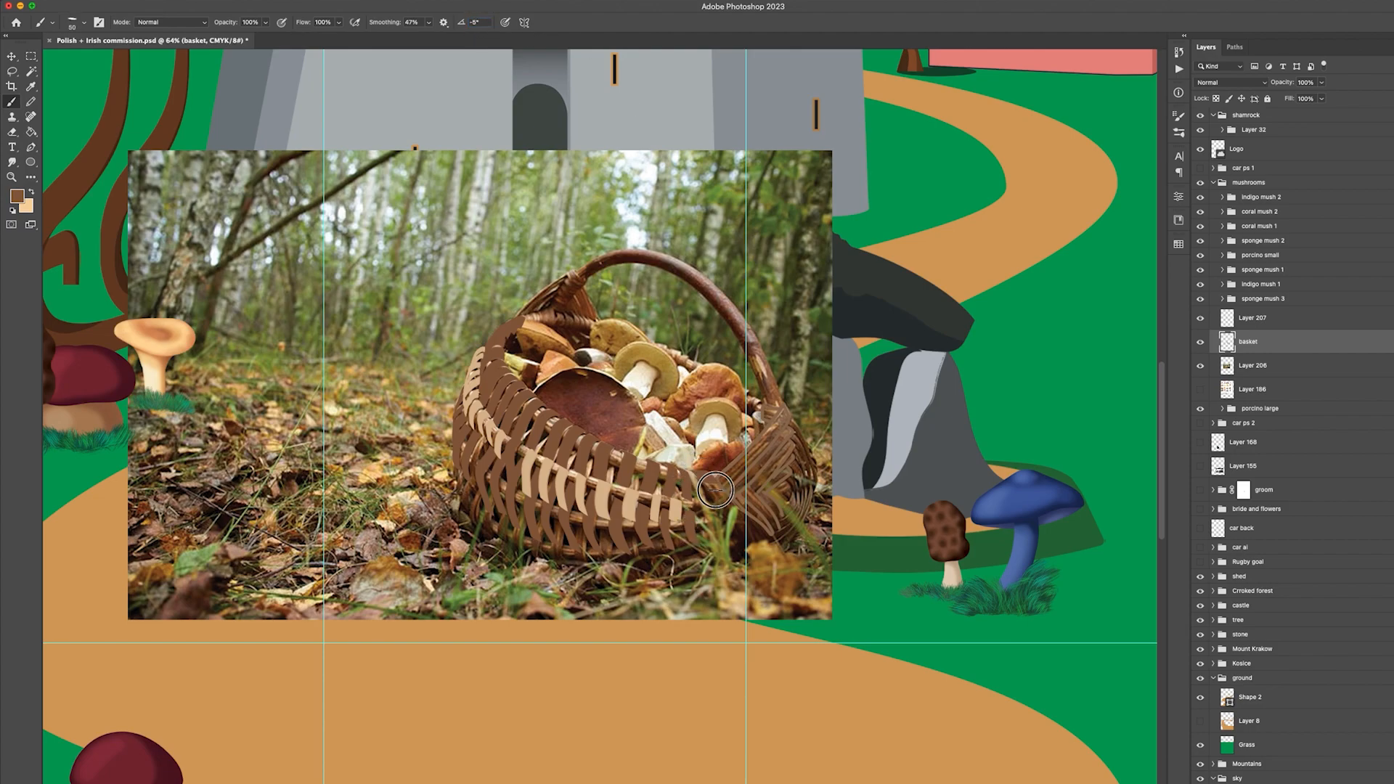
key(e)
mouse_move(730, 490)
mouse_down()
mouse_move(705, 457)
mouse_move(756, 553)
mouse_up()
key(b)
Set the brush angle to 120° and shrink the brush to 30 px
click(477, 24)
text(20)
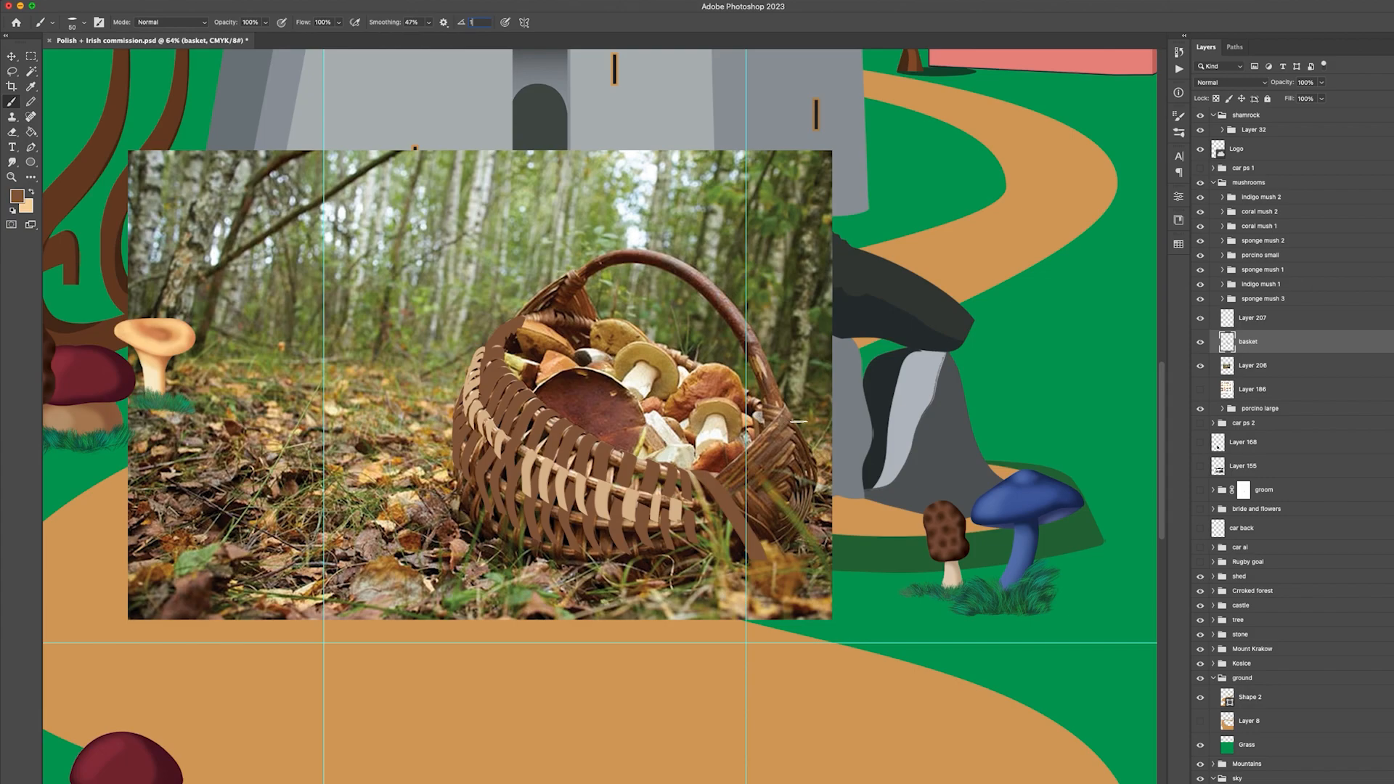
text(20)
key(Return)
key([)
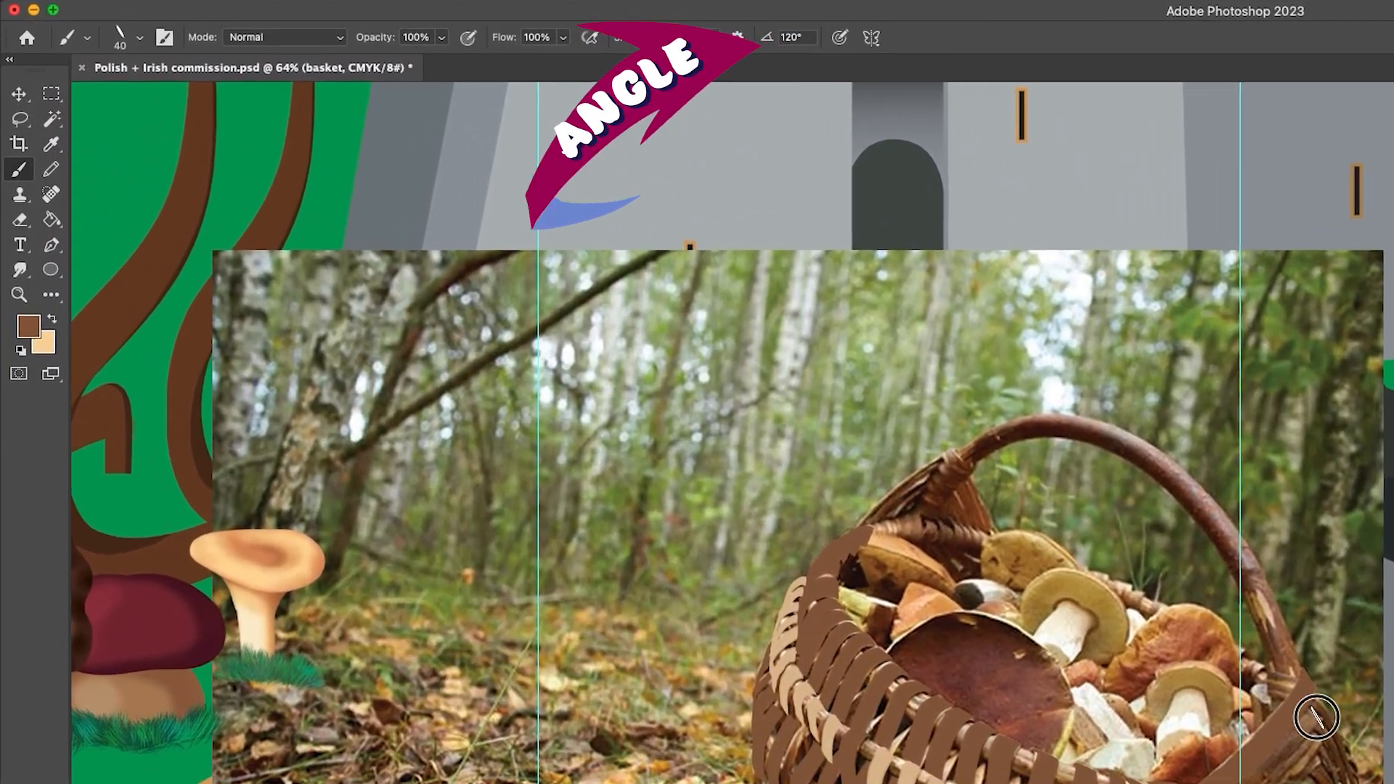
key([)
Paint the crossing brown strands of the basket's right end, using brush angles of 135° and 30°
drag(779, 37, 822, 67)
text(135)
key(Return)
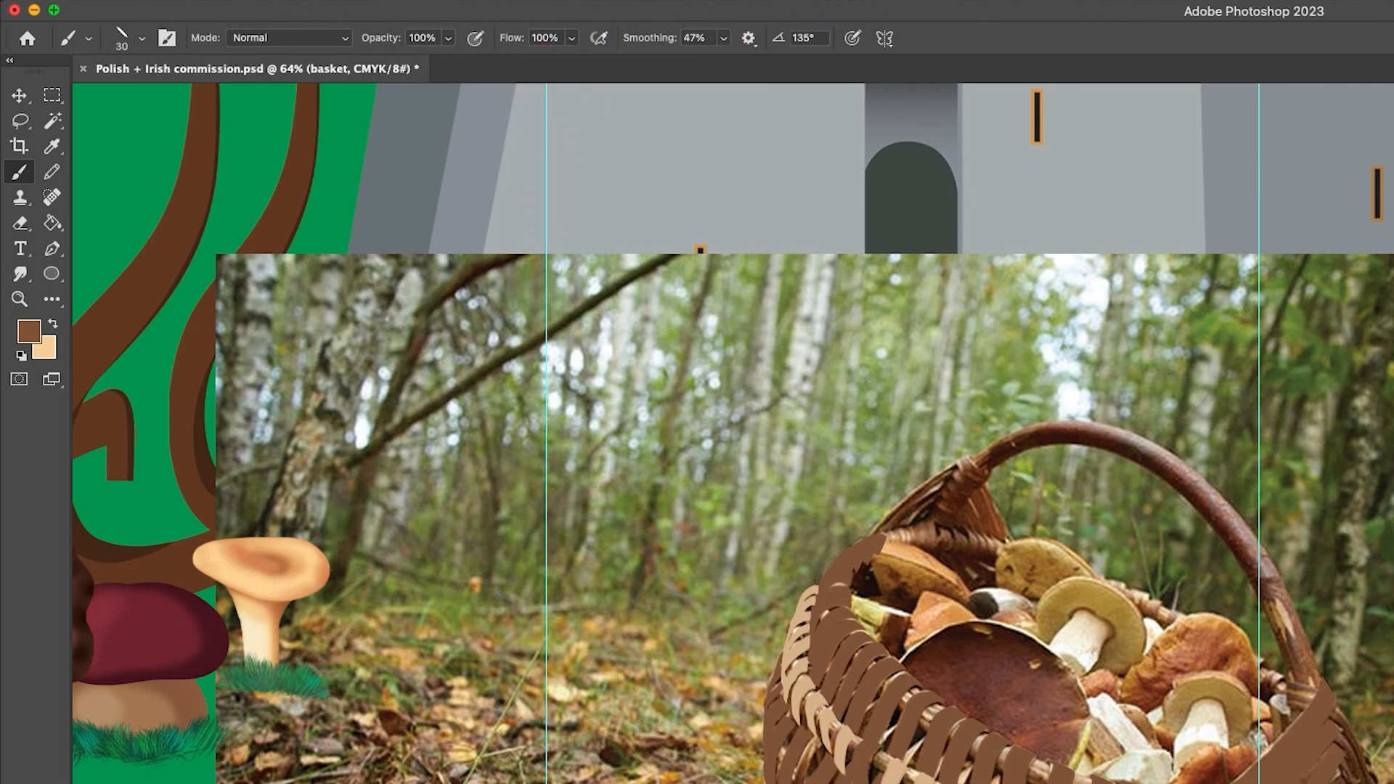
click(778, 38)
text(30)
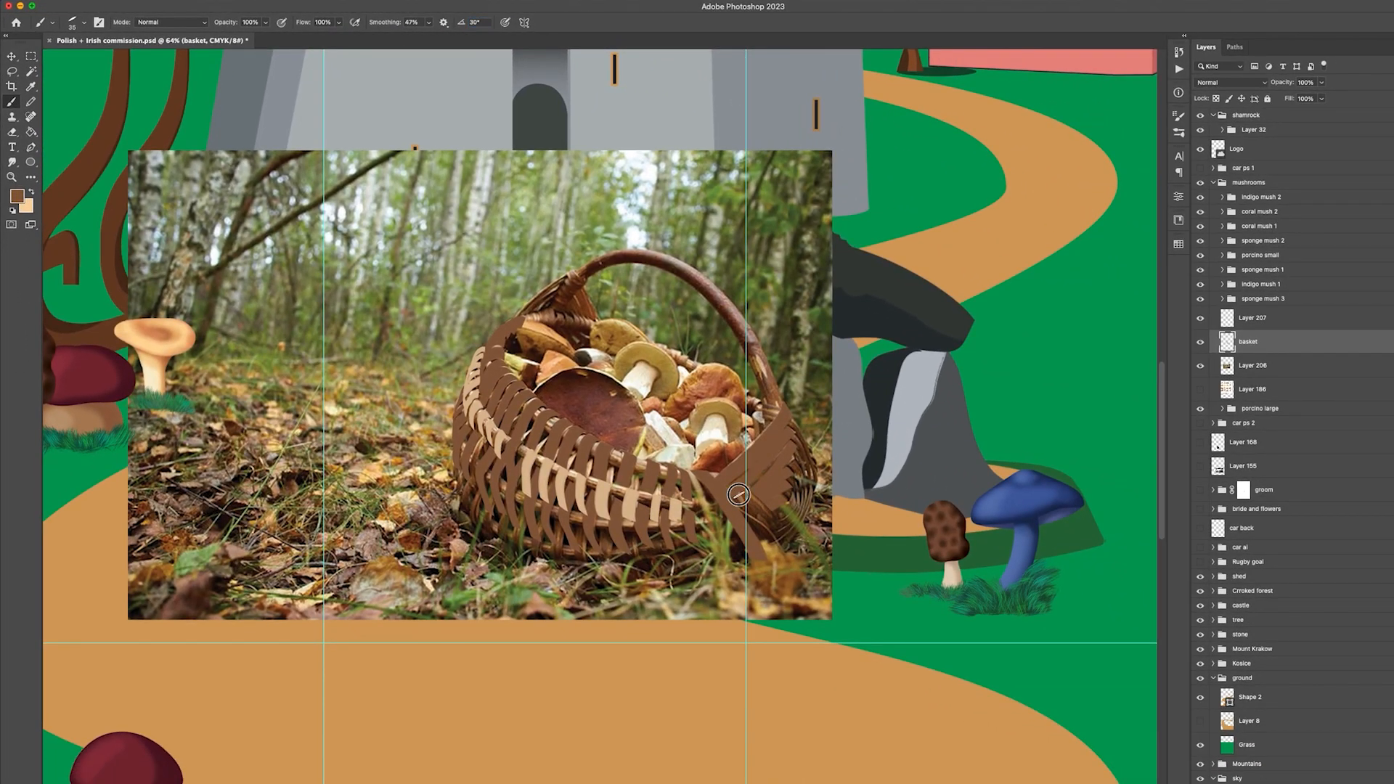
drag(739, 495, 774, 558)
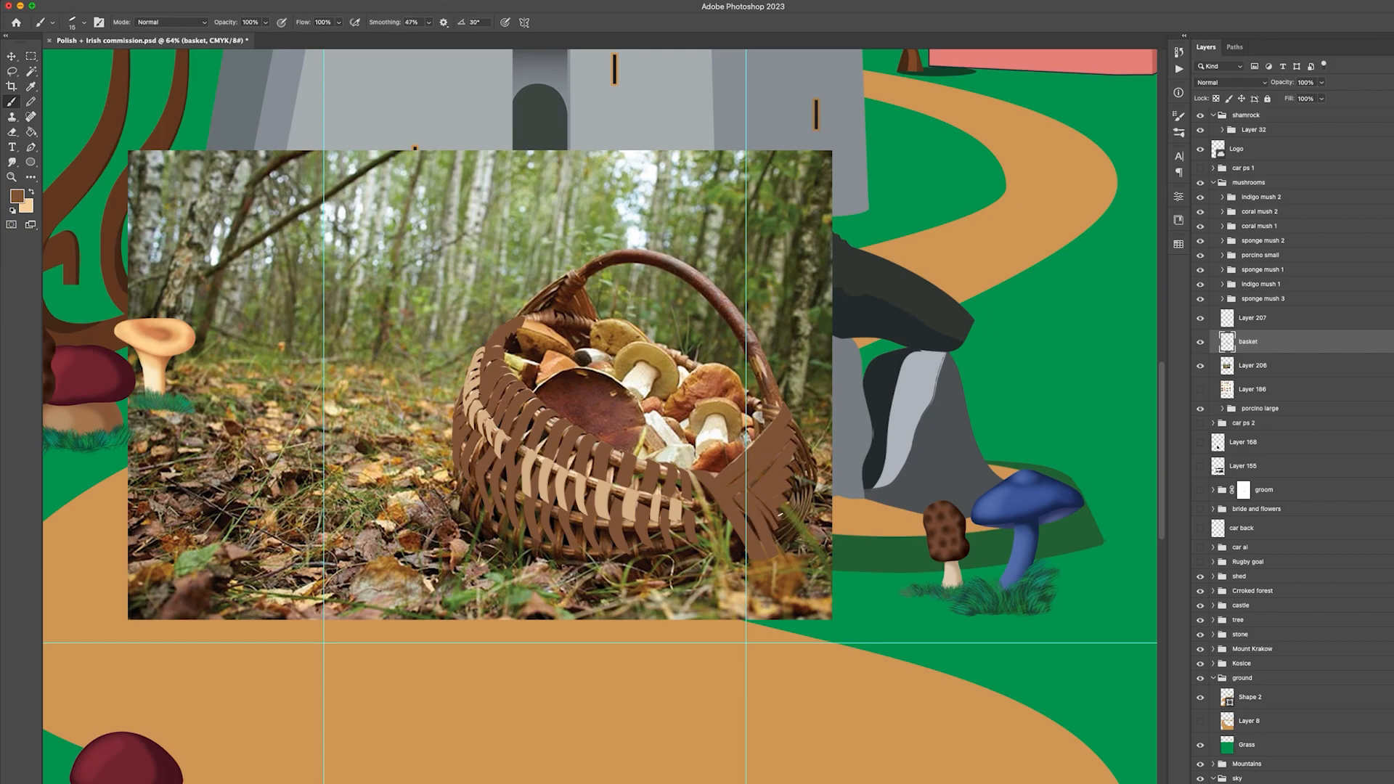
mouse_move(803, 439)
mouse_down()
mouse_move(814, 494)
mouse_move(803, 474)
mouse_up()
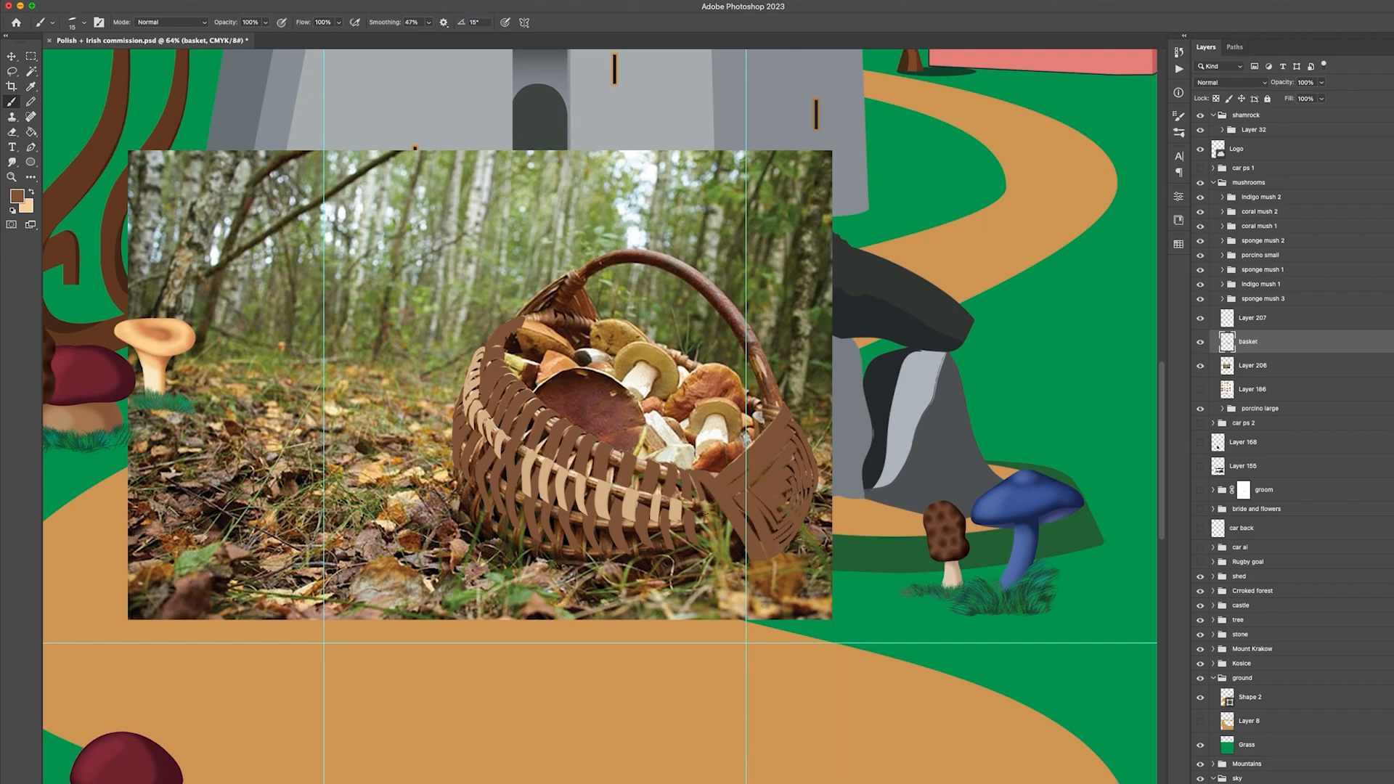
Sample a dark brown from the basket's shadowed underside and try strands along its lower edge
alt+click(654, 564)
key(])
key(])
key(])
mouse_move(654, 560)
mouse_down()
mouse_move(671, 586)
mouse_move(730, 568)
mouse_up()
key([)
key([)
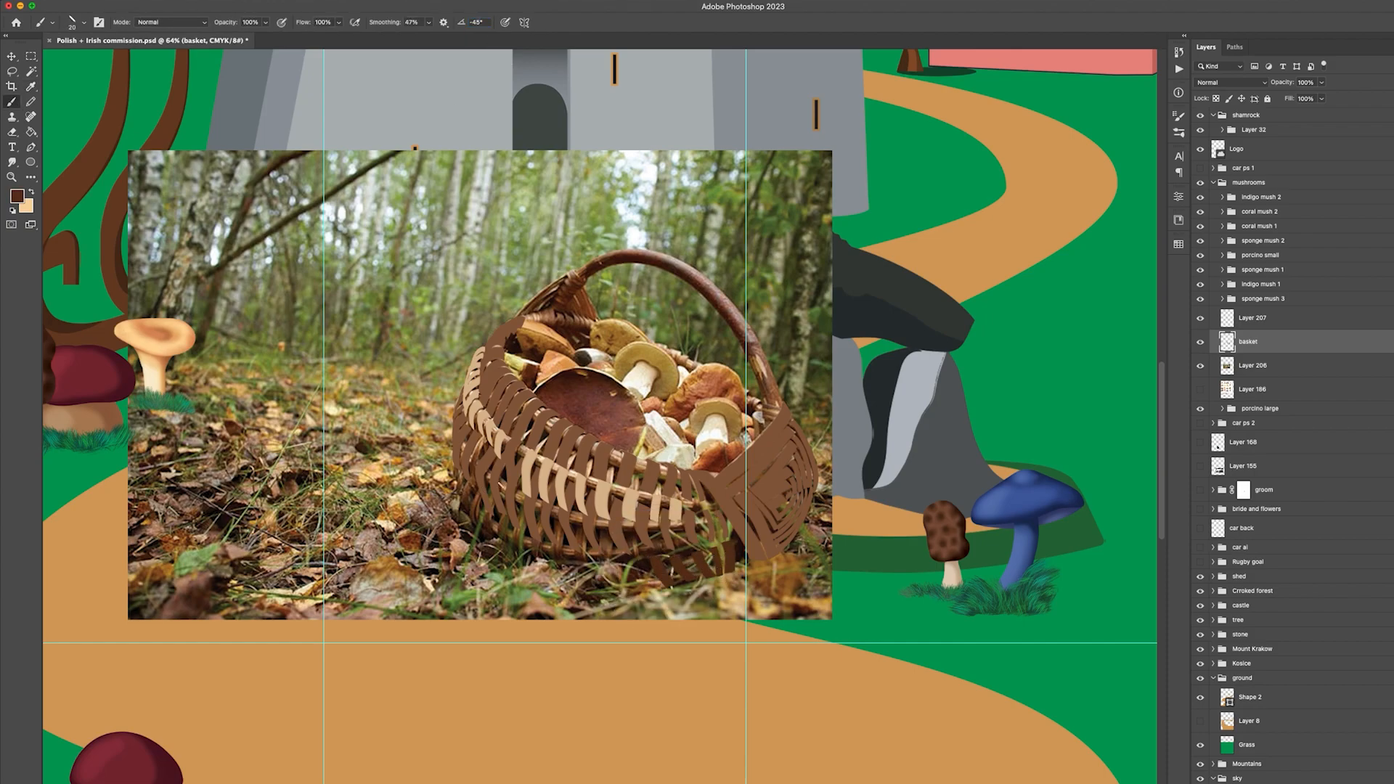
Try another dark strand at the basket's lower left and undo the dark strokes made on the basket layer
mouse_move(491, 505)
mouse_down()
mouse_move(492, 536)
mouse_move(506, 515)
mouse_move(540, 560)
mouse_up()
key(super+z)
key(super+z)
key(super+z)
key(super+z)
key(super+z)
key(super+z)
key(super+z)
key(super+z)
Add a new layer beneath the basket layer for the dark underside strands and set the brush angle to -1°
key(alt+shift+super+n)
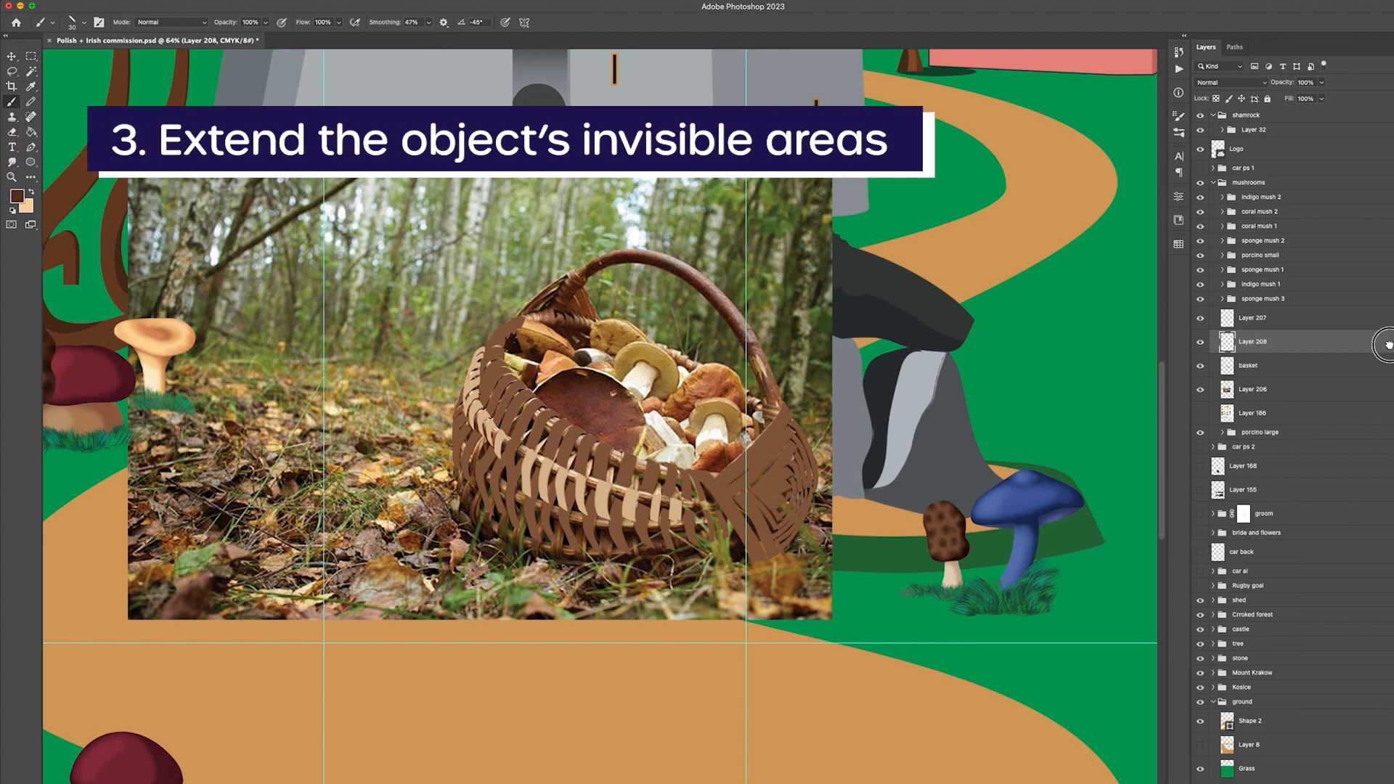
drag(1388, 344, 1384, 374)
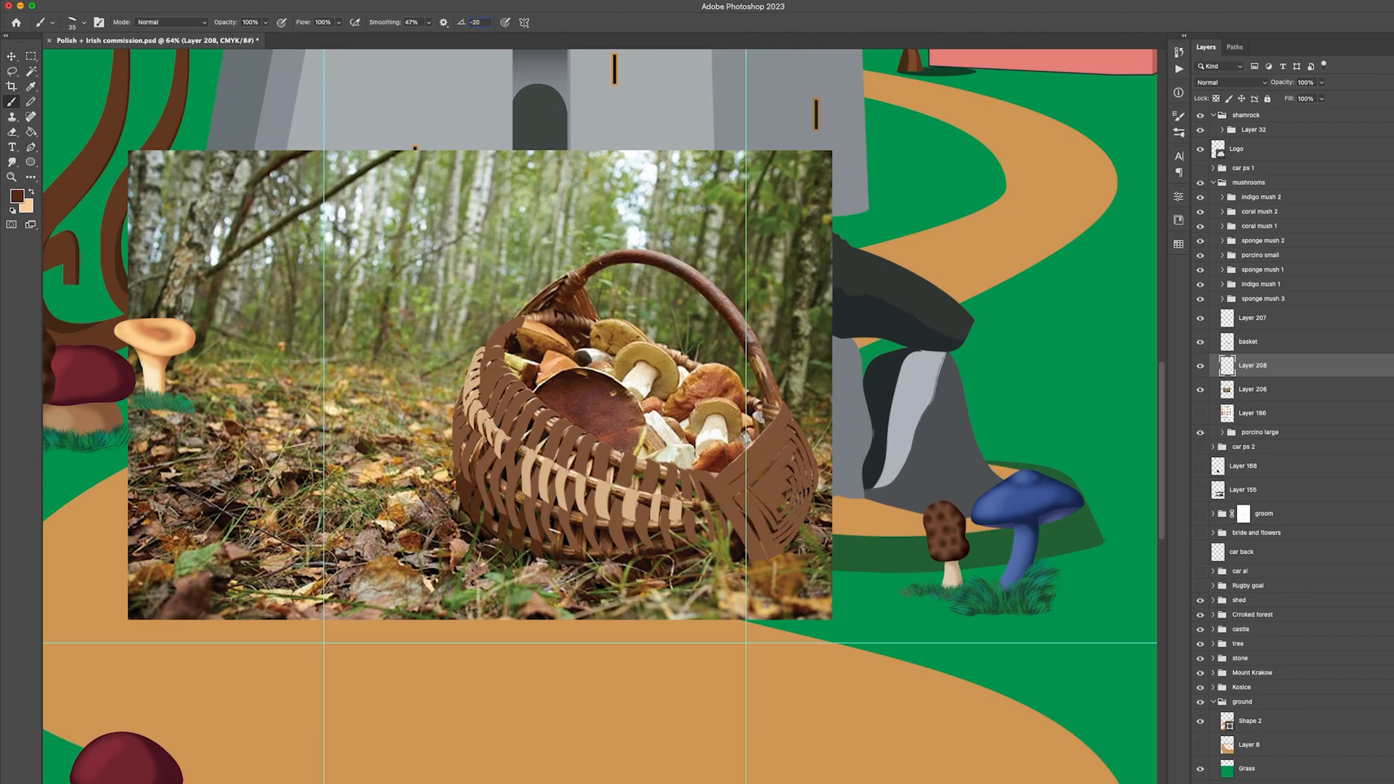
click(477, 23)
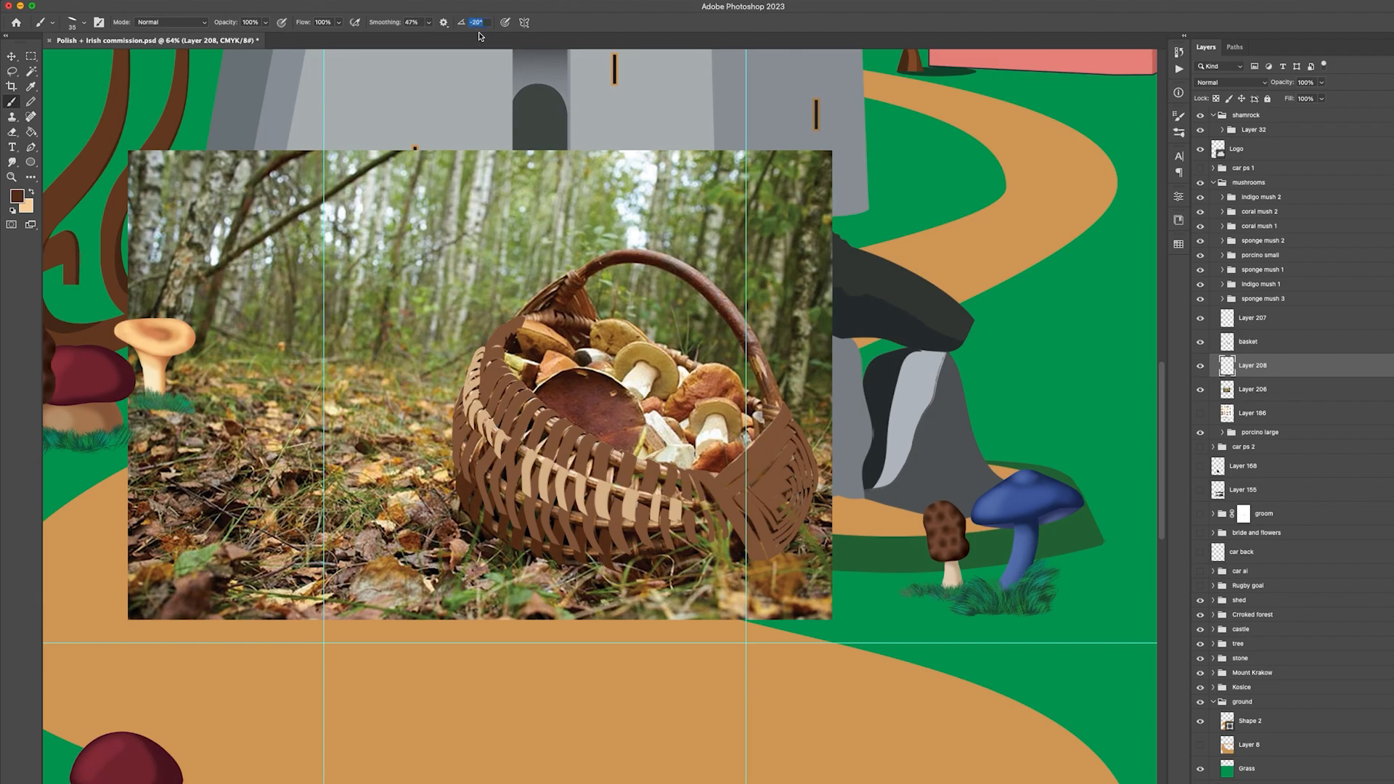
text(-1)
key(Return)
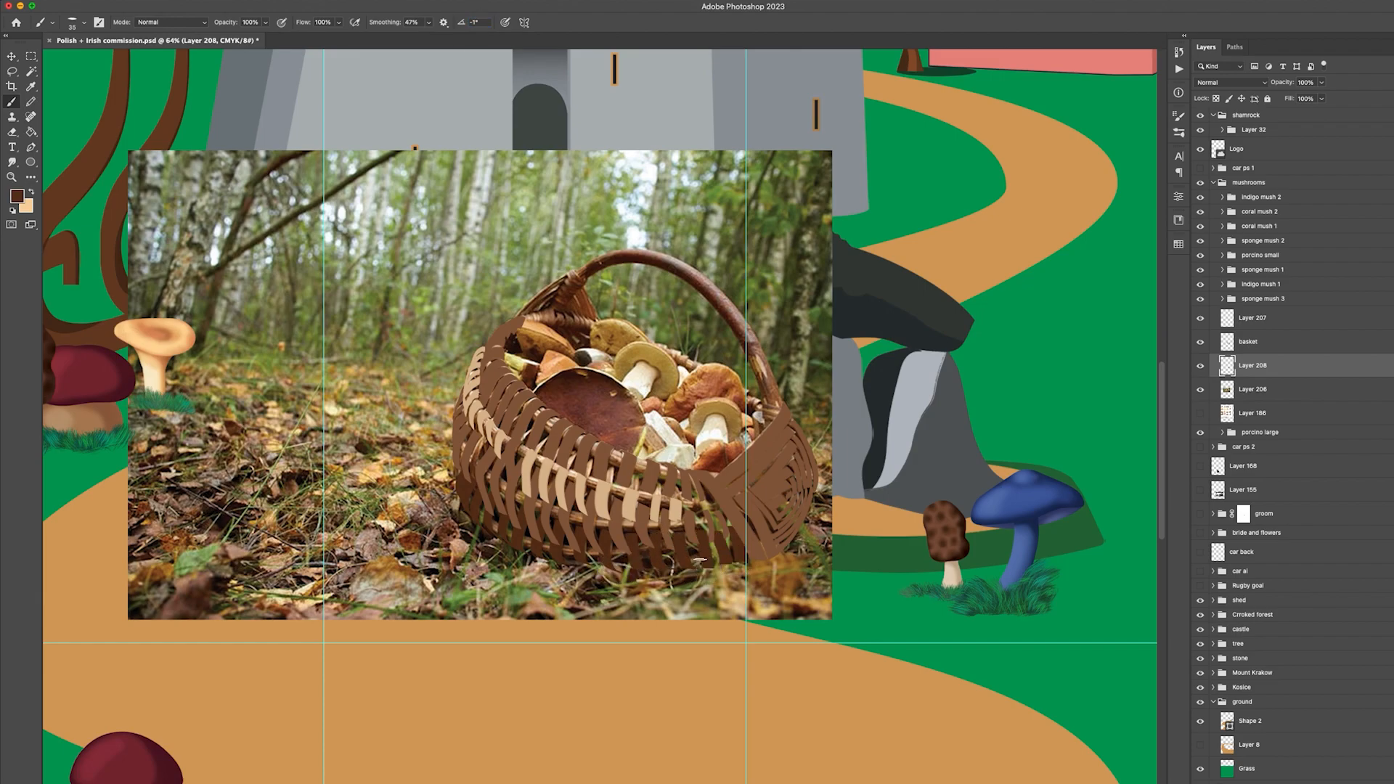
Sample a medium brown on the basket layer and choose a round brush with pressure-controlled size
alt+click(514, 329)
key(alt+])
click(79, 22)
click(264, 225)
click(565, 24)
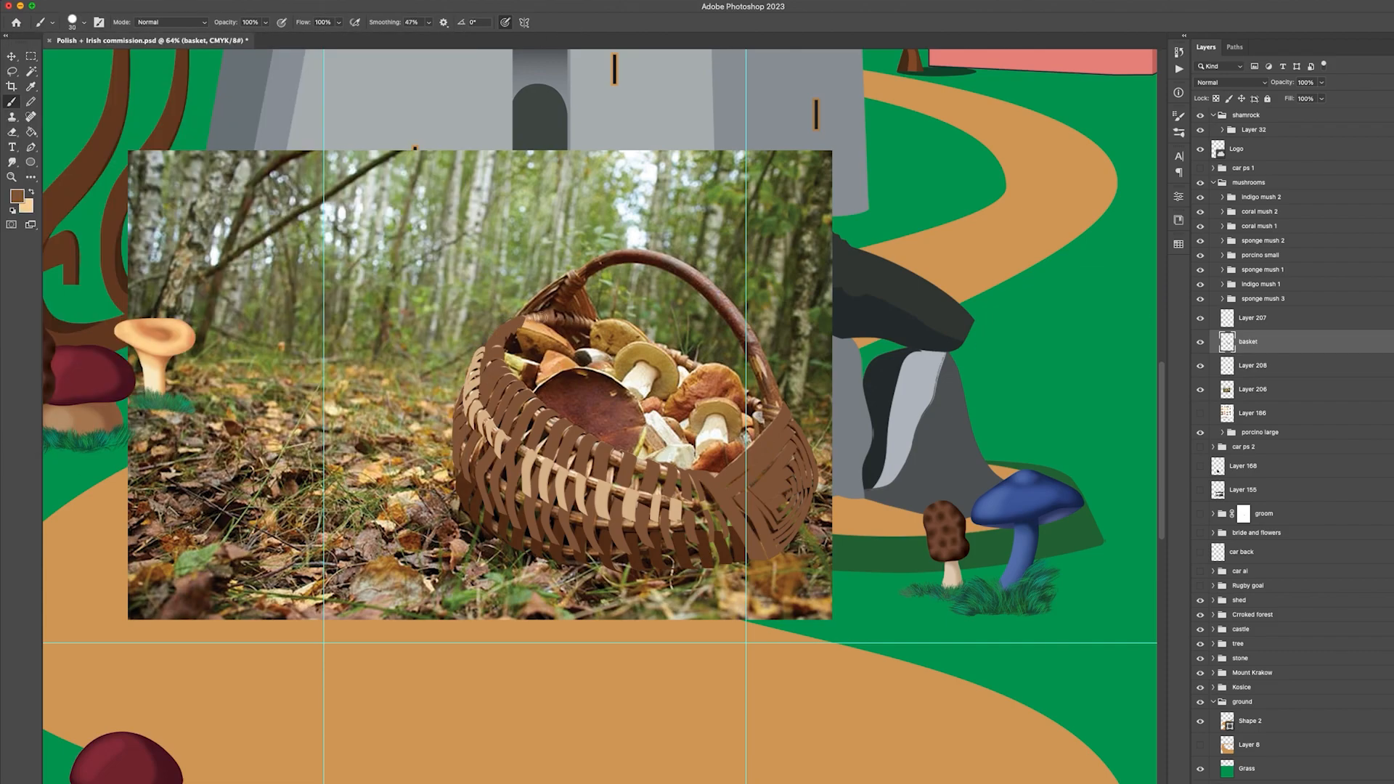
Switch to the flat brush preset and paint brown strands over the woven base at the handle's left end
click(79, 22)
double_click(227, 224)
click(477, 22)
drag(552, 314, 524, 318)
mouse_move(551, 304)
mouse_down()
mouse_move(566, 337)
mouse_move(583, 286)
mouse_up()
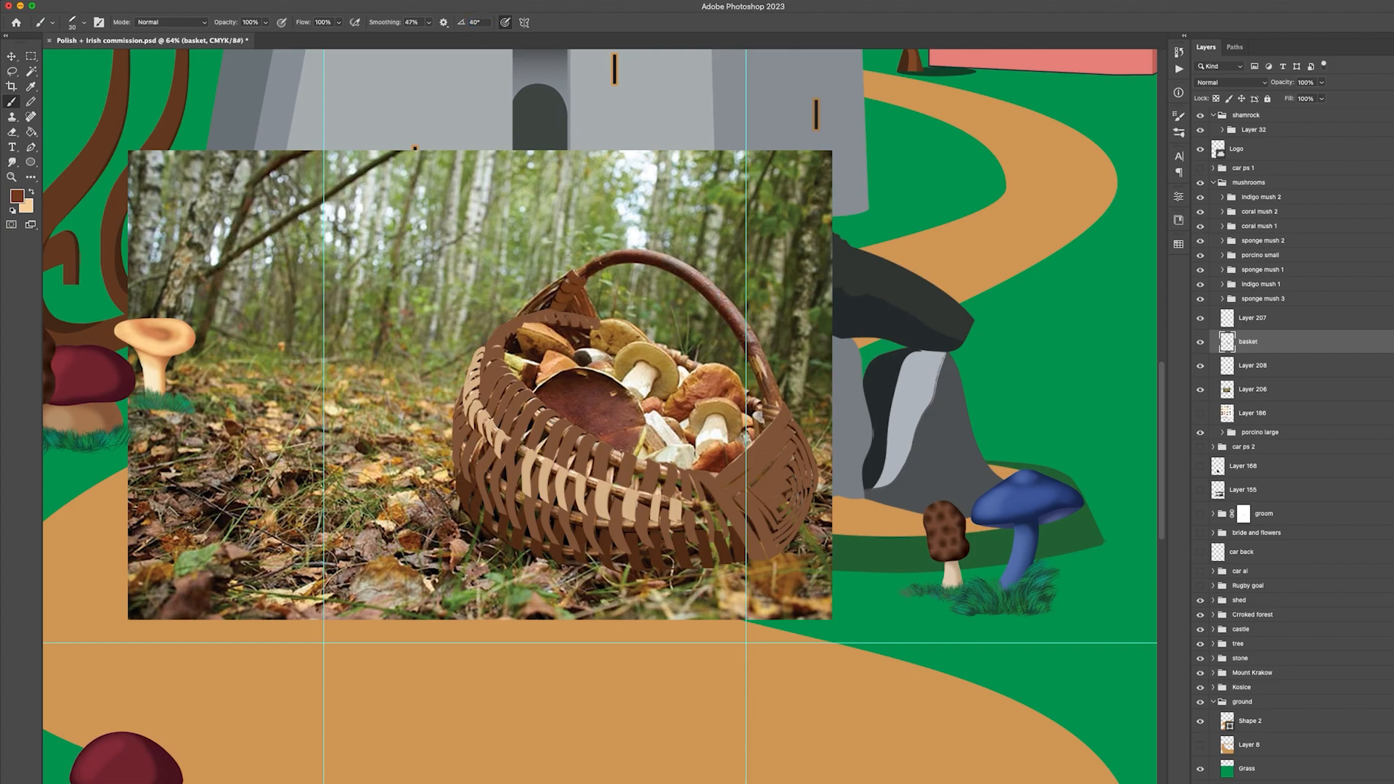
Sample a dark brown and paint the gaps in the handle's left base on the layer beneath the basket
click(1316, 373)
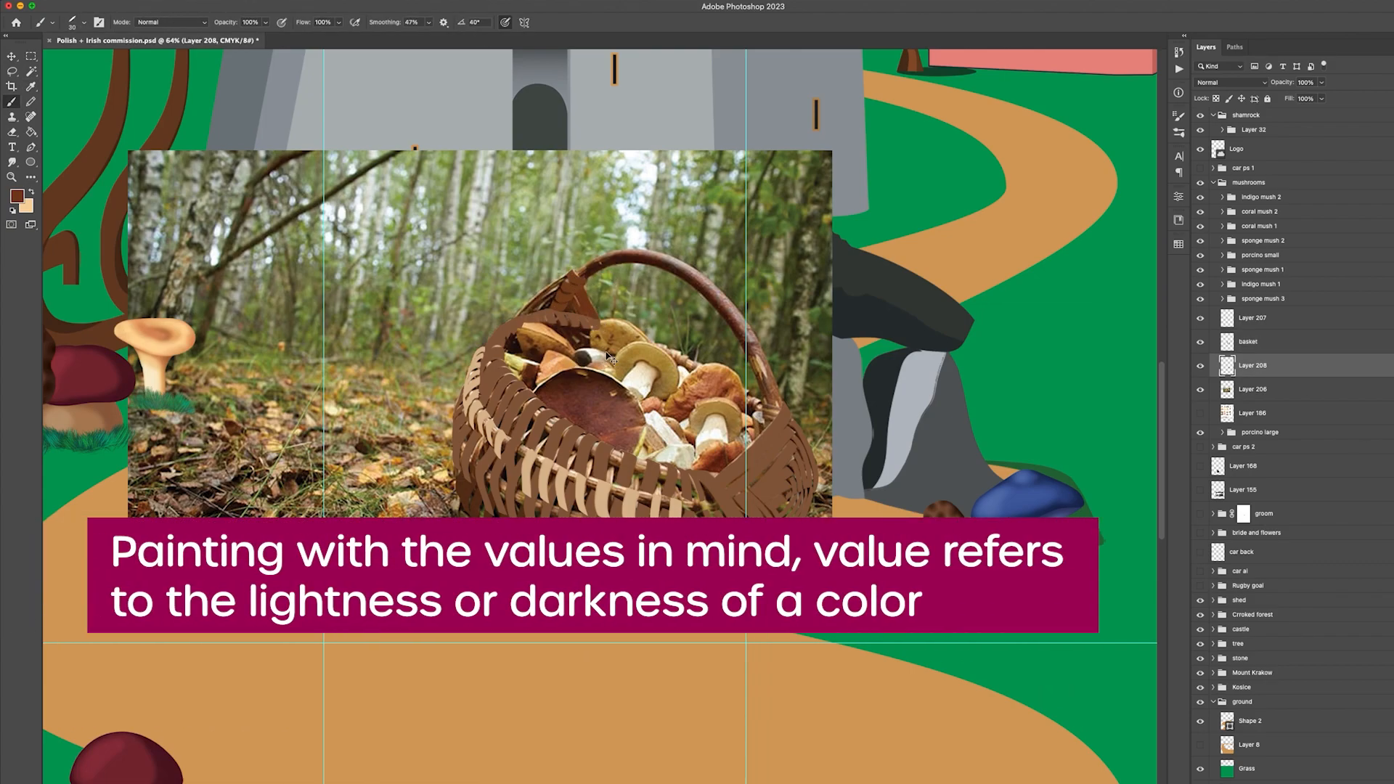
alt+click(585, 310)
key(bracketleft)
key(bracketleft)
key(shift+Down)
drag(568, 279, 522, 316)
Return to the basket layer, set the brush to 40 px at 90°, and sample the handle's dark reddish brown
key(alt+bracketright)
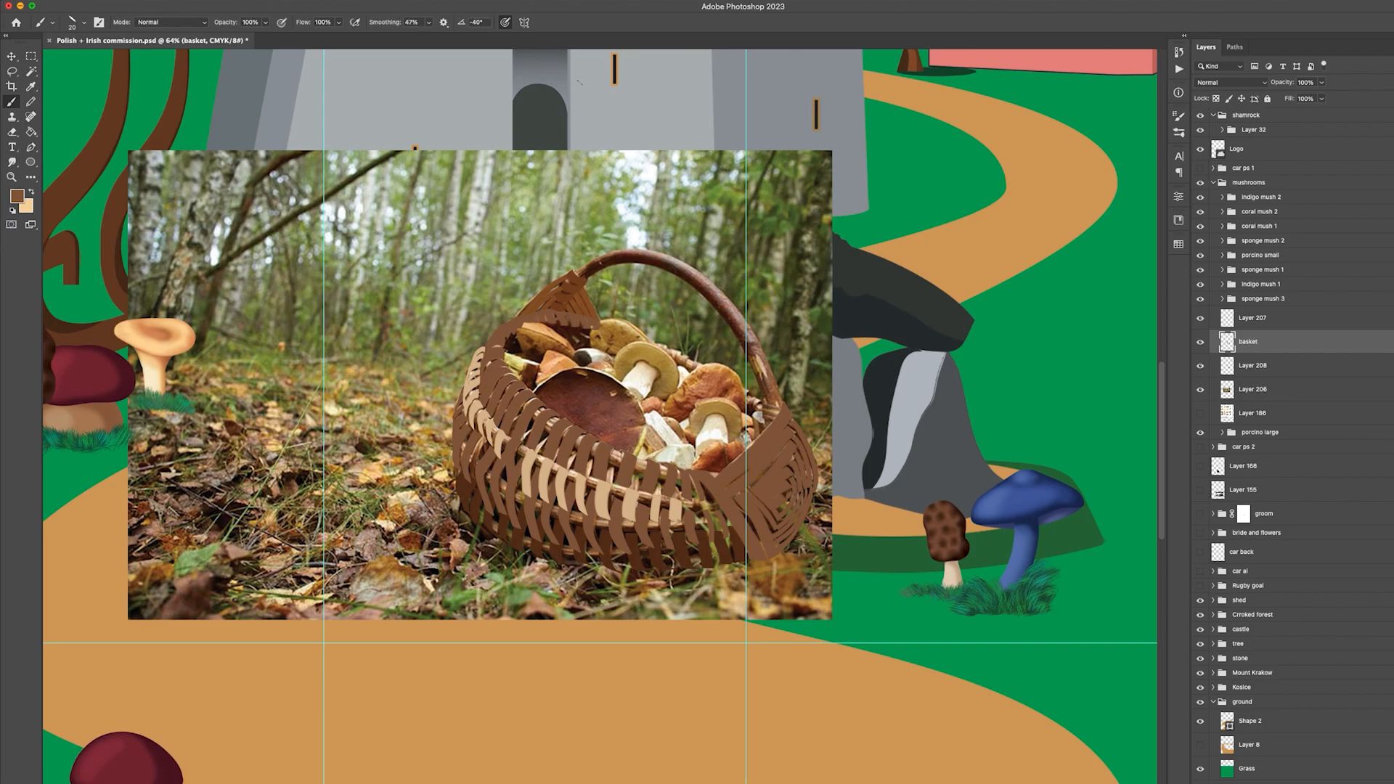
key(Return)
key(bracketright)
key(bracketright)
key(bracketright)
key(bracketright)
alt+click(724, 311)
Add a new layer named frame and move it beneath the dark strands layer
key(super+shift+alt+n)
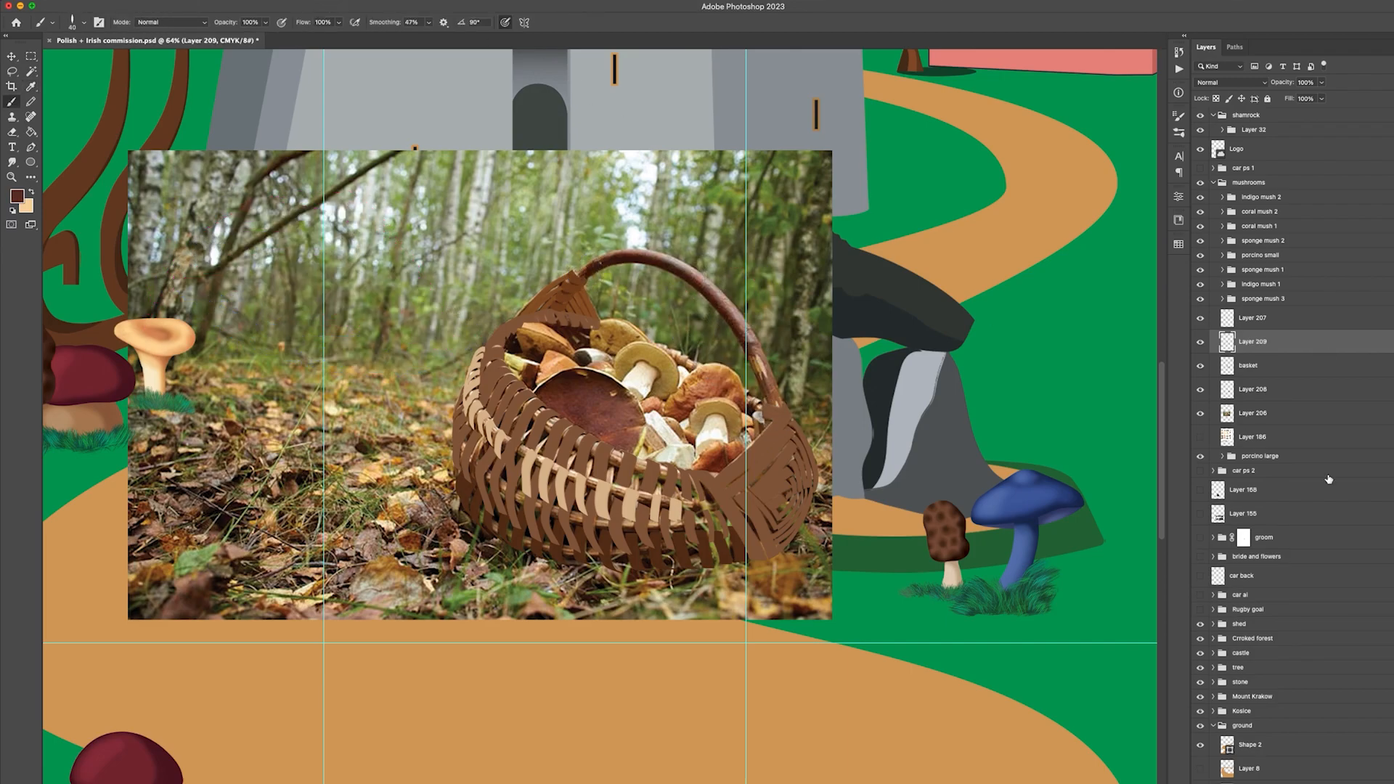
text(frame)
key(Return)
drag(1244, 346, 1278, 398)
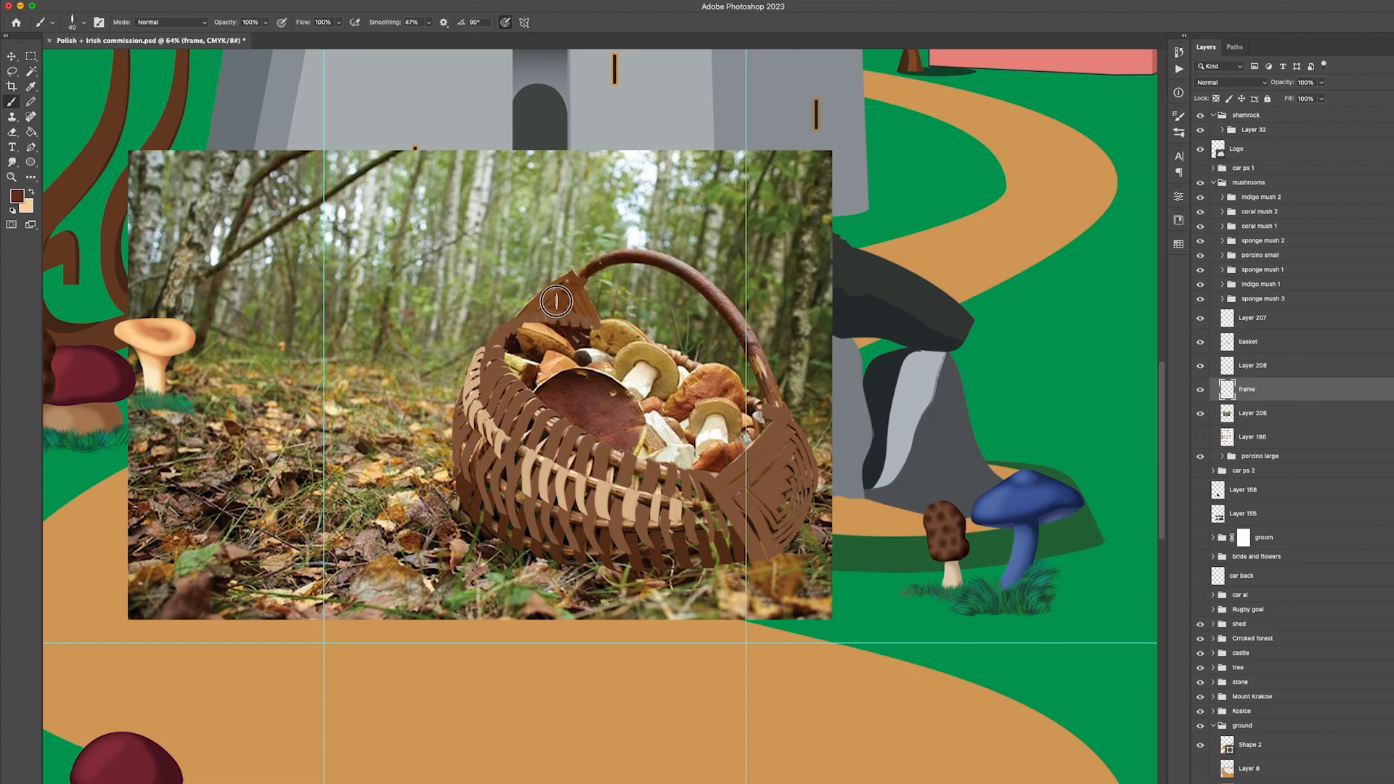
Paint the basket's arched handle in dark reddish brown on the frame layer
key(r)
mouse_move(556, 301)
mouse_down()
mouse_move(693, 259)
mouse_move(779, 332)
mouse_move(733, 499)
mouse_move(763, 427)
mouse_move(764, 298)
mouse_move(762, 443)
mouse_up()
key(b)
key(r)
key(Escape)
key(b)
Sample the light brown of the ribs, reduce the brush size, and paint the basket's horizontal ribs on the frame layer
alt+click(509, 388)
key(bracketleft)
key(bracketleft)
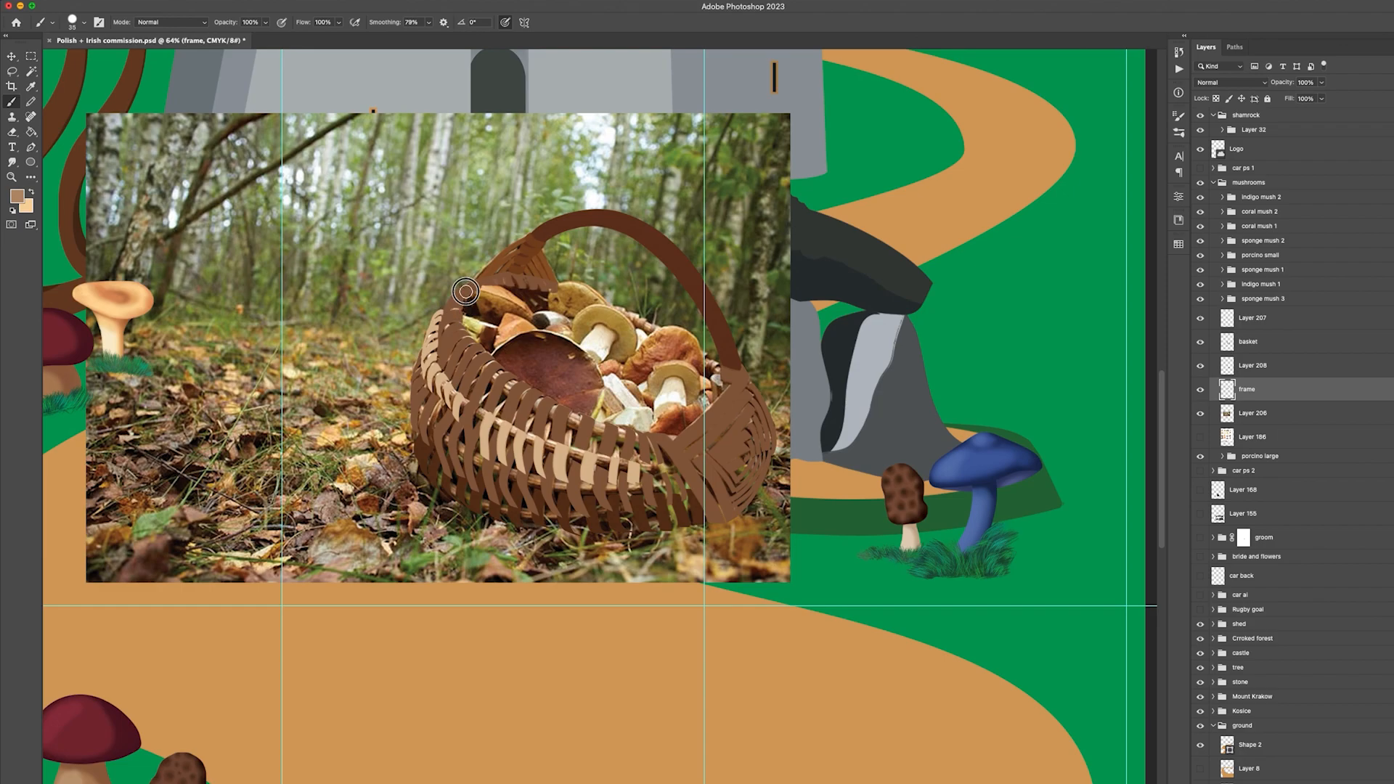
key(bracketright)
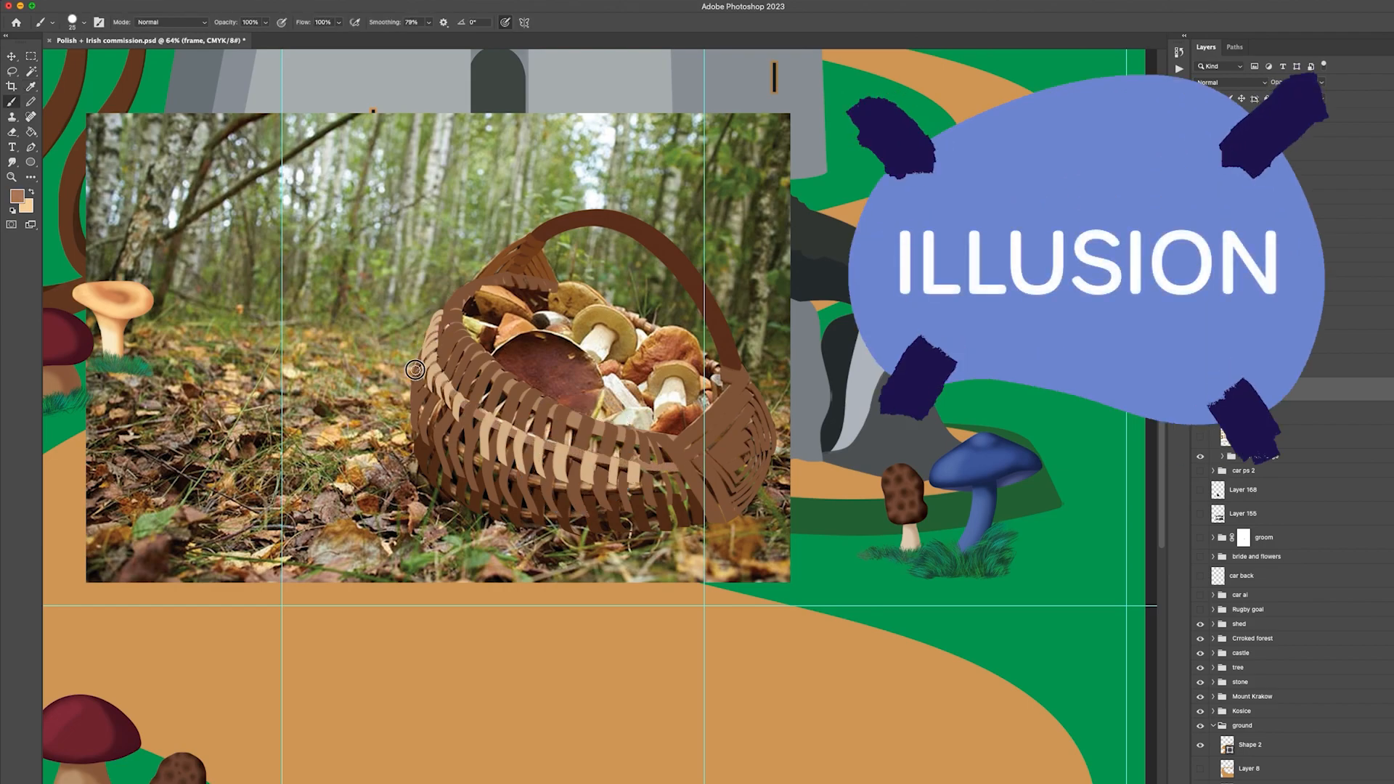
key(r)
mouse_move(448, 443)
mouse_down()
mouse_move(741, 381)
mouse_move(539, 304)
mouse_up()
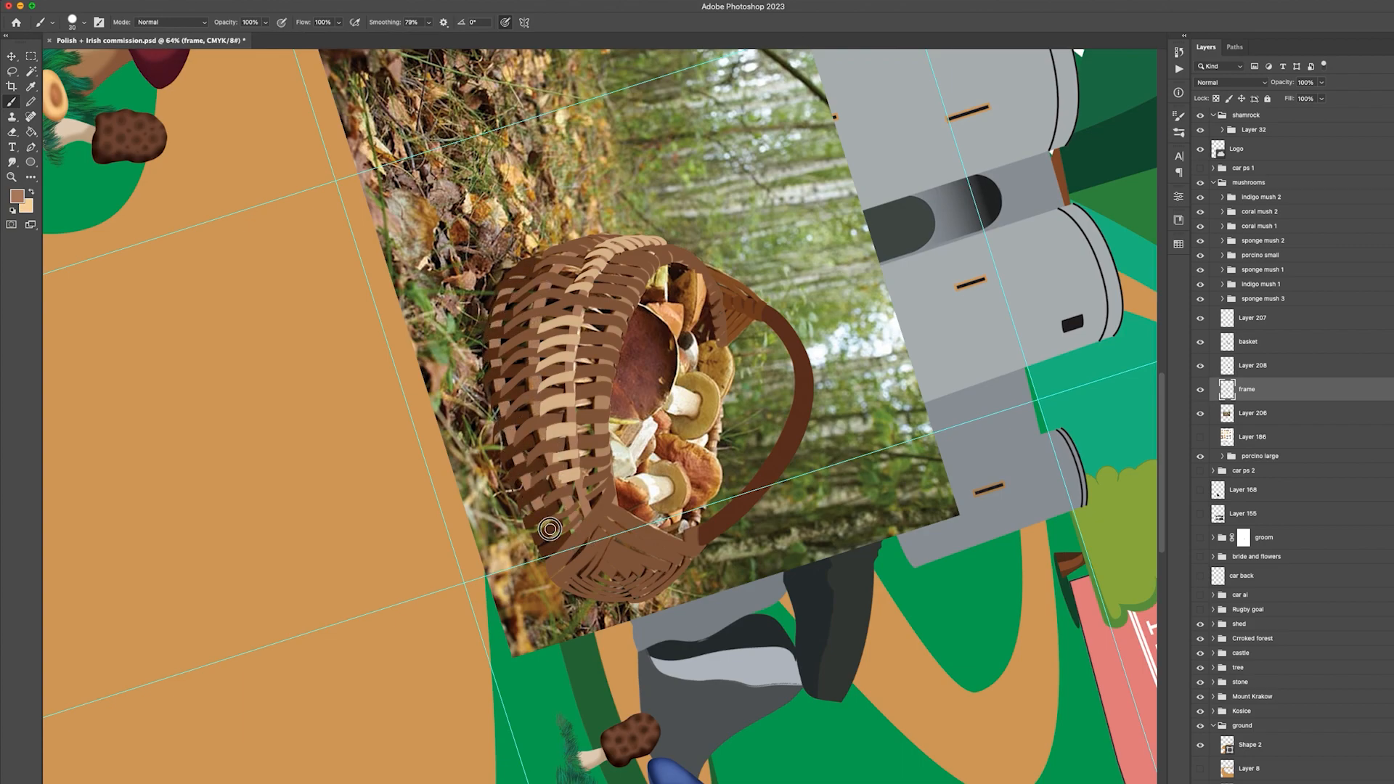
key(r)
drag(571, 567, 730, 493)
Sample the pale beige of the light strands, activate Layer 207, and set the brush smoothing to 0%
key(i)
click(472, 418)
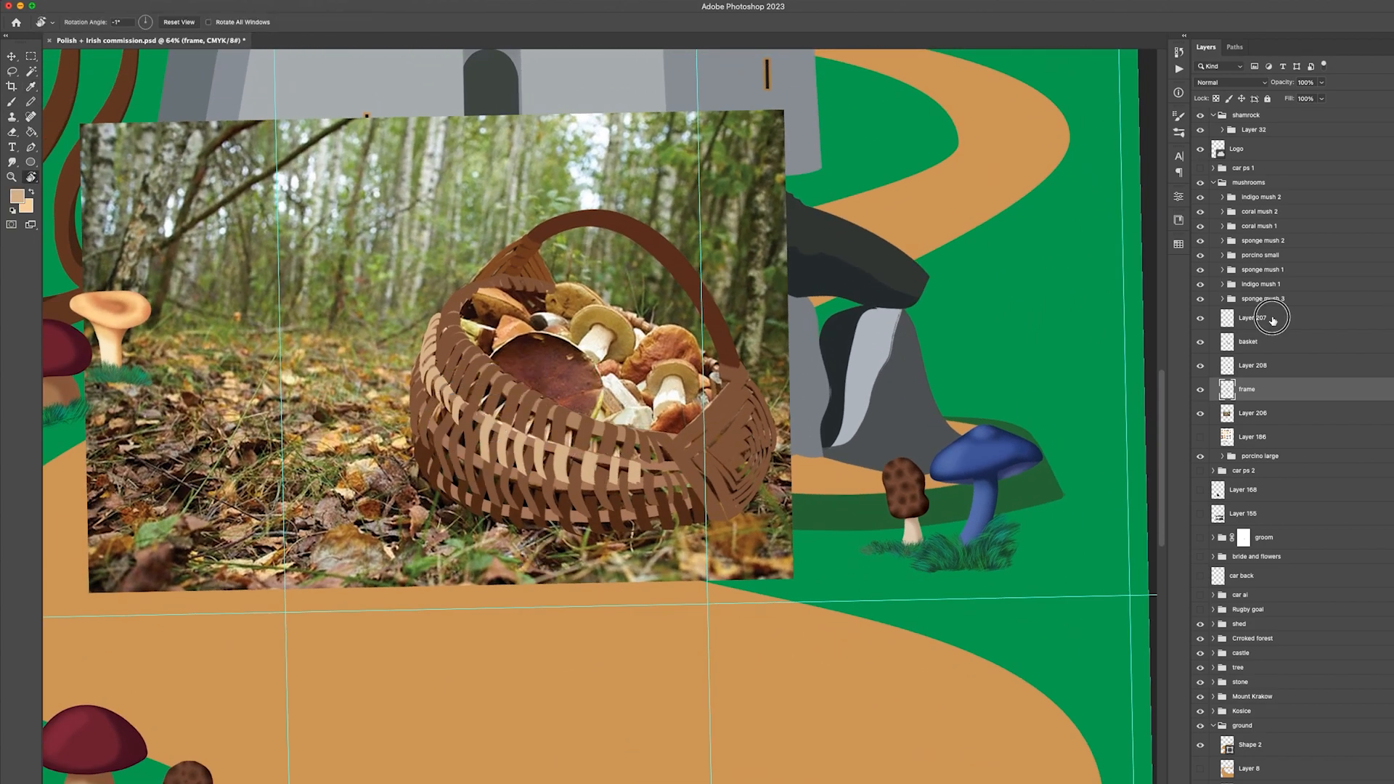
click(1275, 320)
key(b)
click(84, 22)
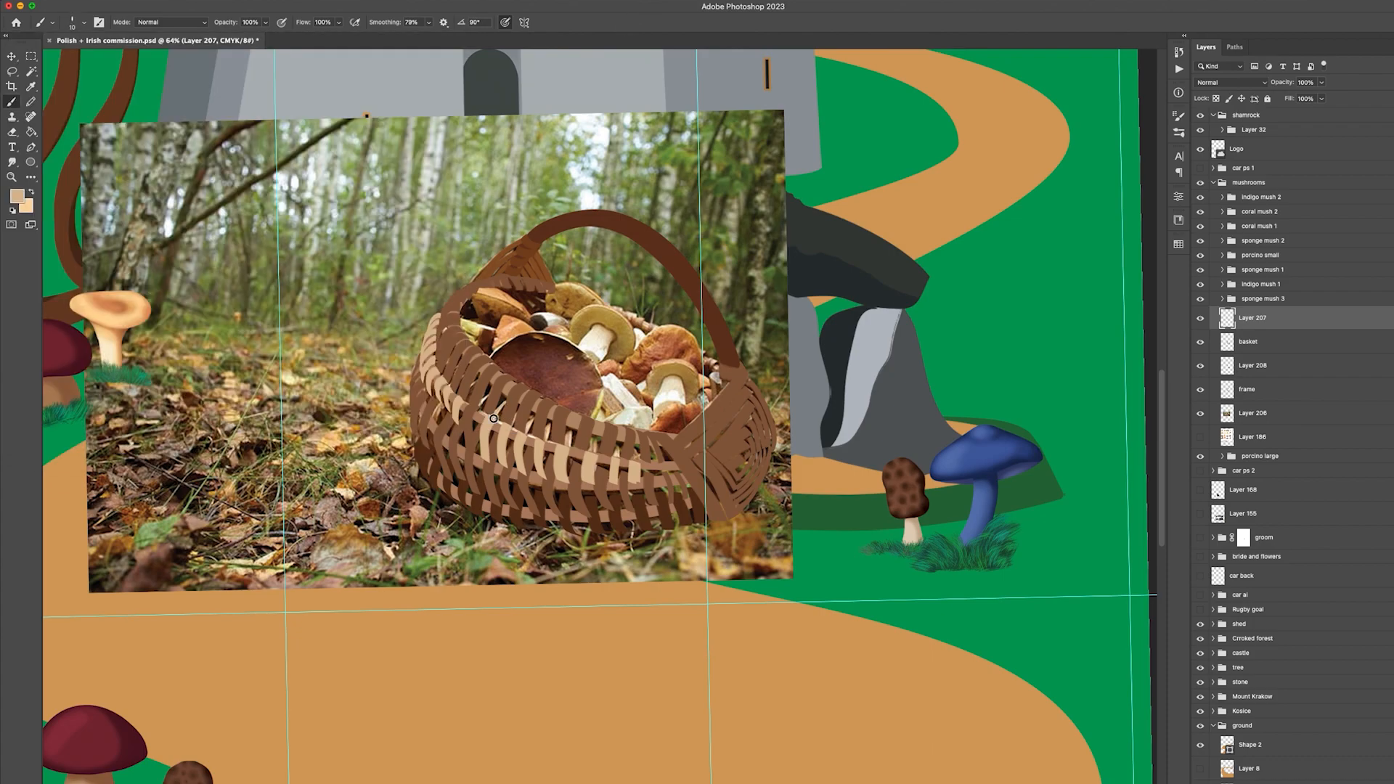
click(411, 22)
Paint the pale beige strands across the basket's front on Layer 207, using 20 px and 15 px brush sizes
scroll(537, 434, up, 3)
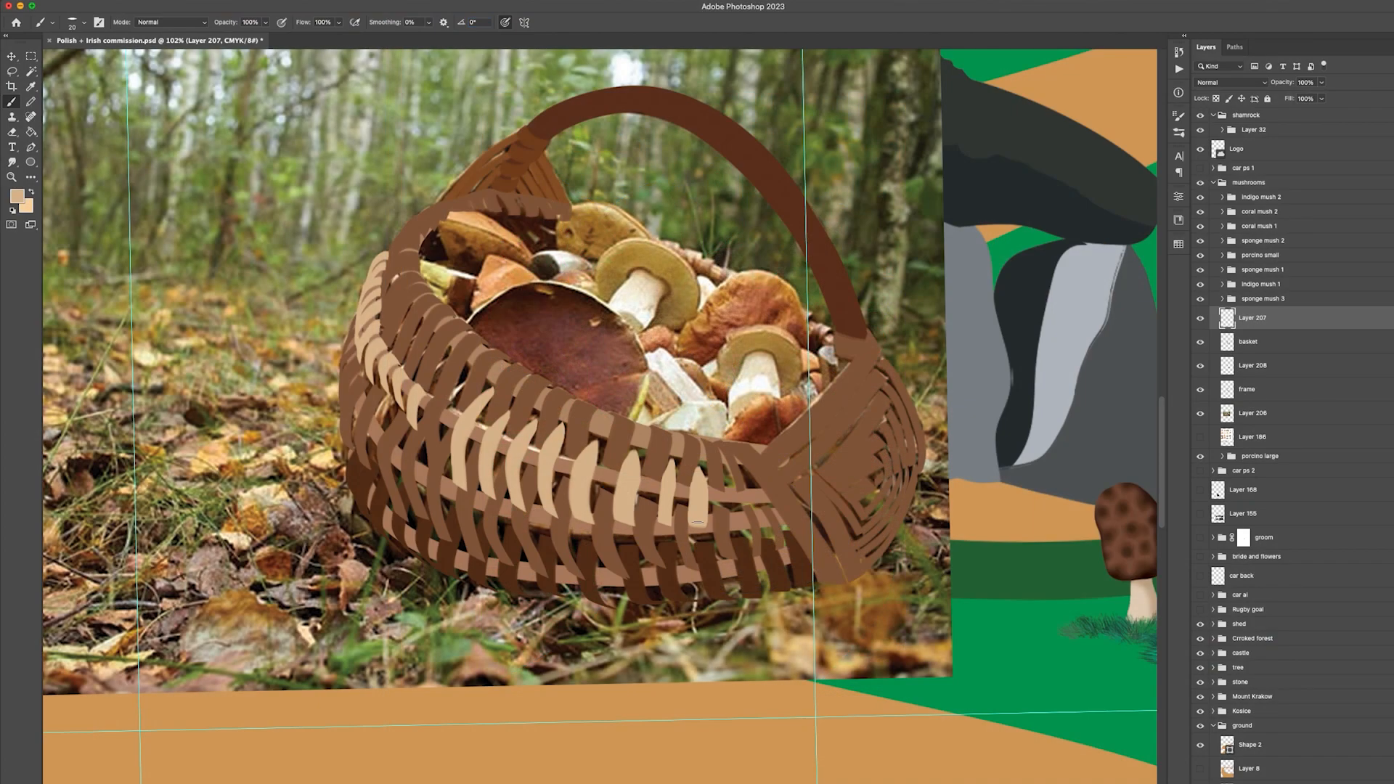
key(F5)
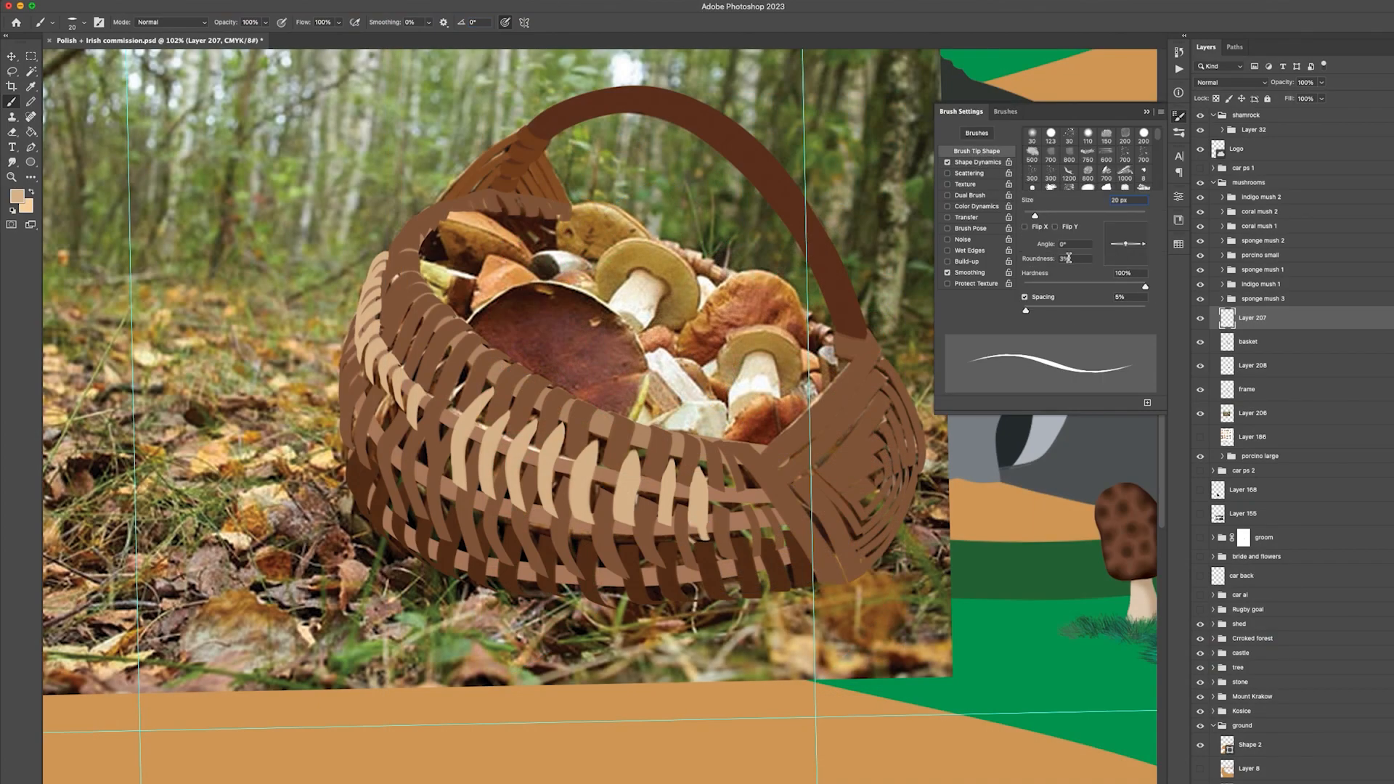
key(F5)
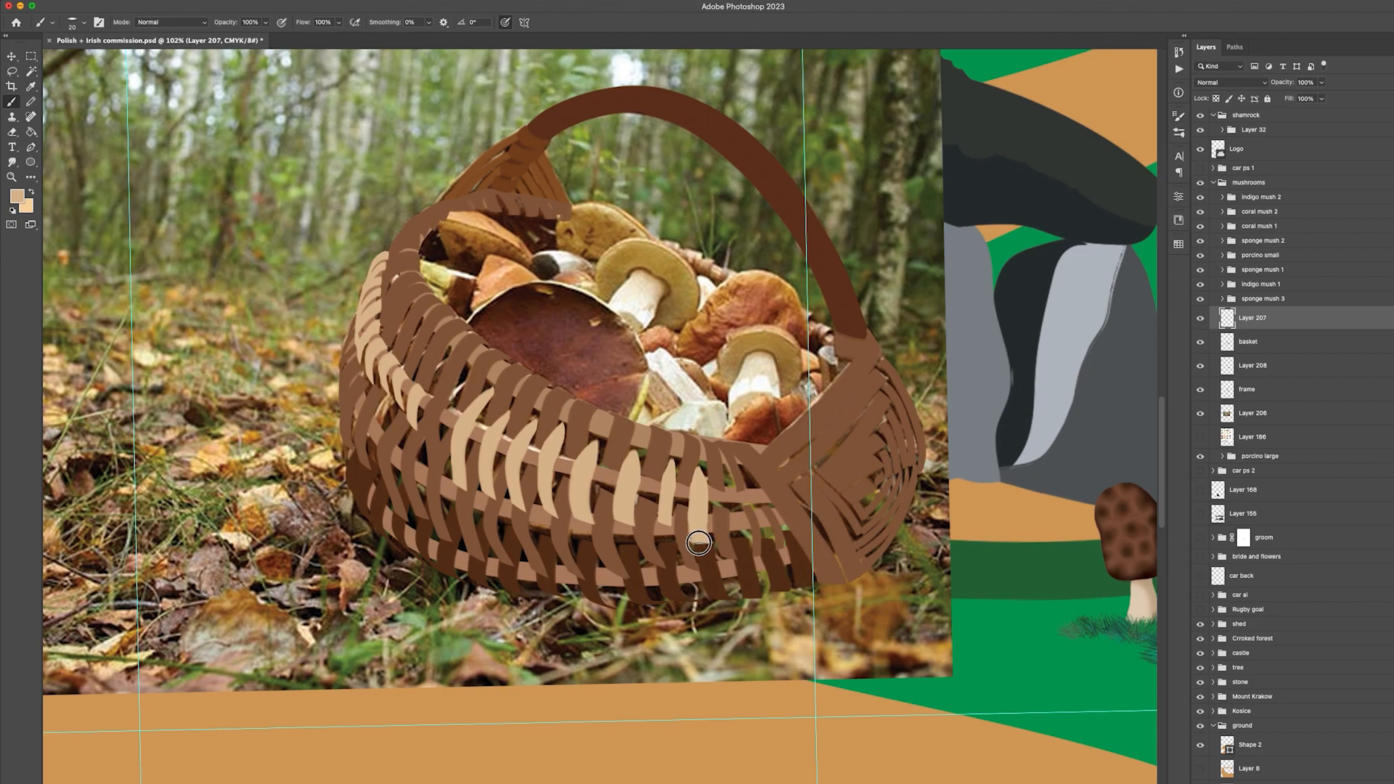
scroll(665, 506, up, 5)
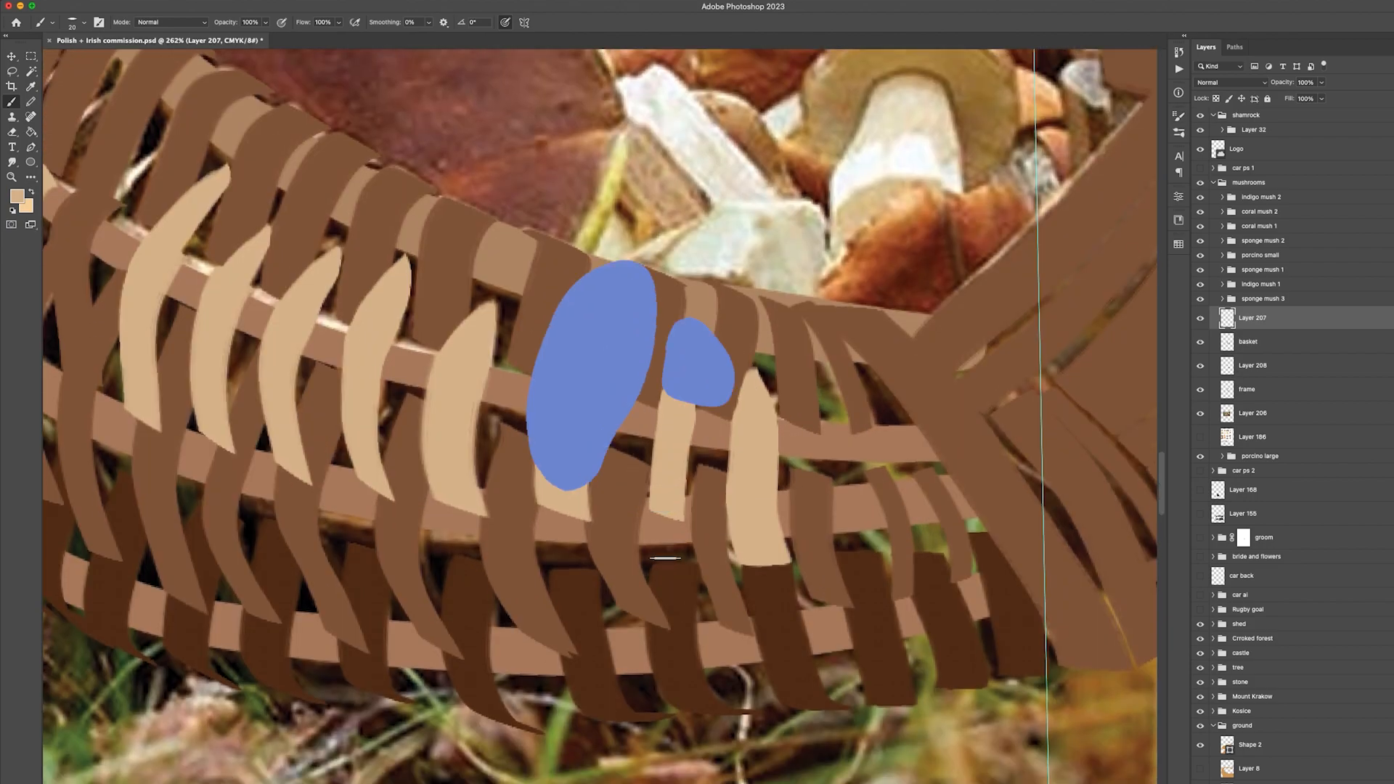
key([)
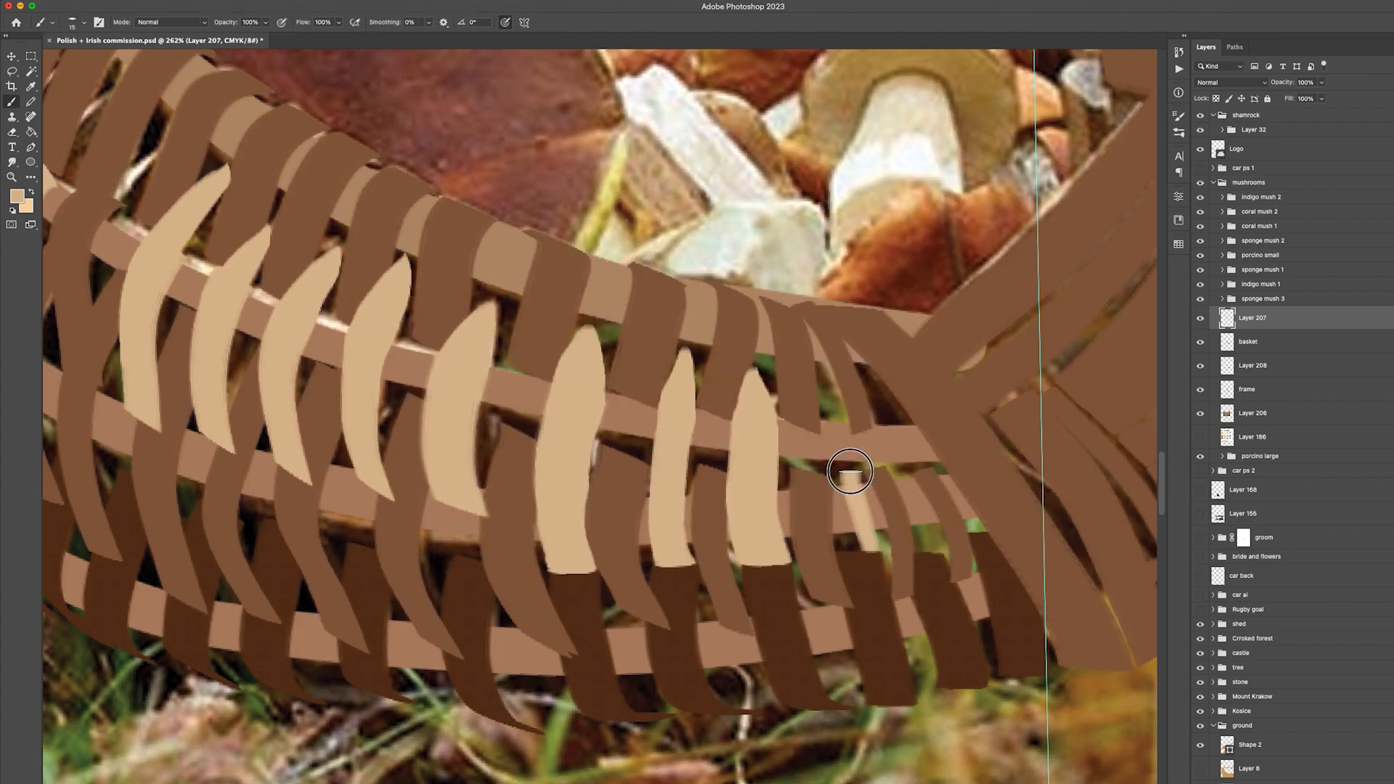
scroll(808, 501, right, 1)
scroll(809, 501, down, 5)
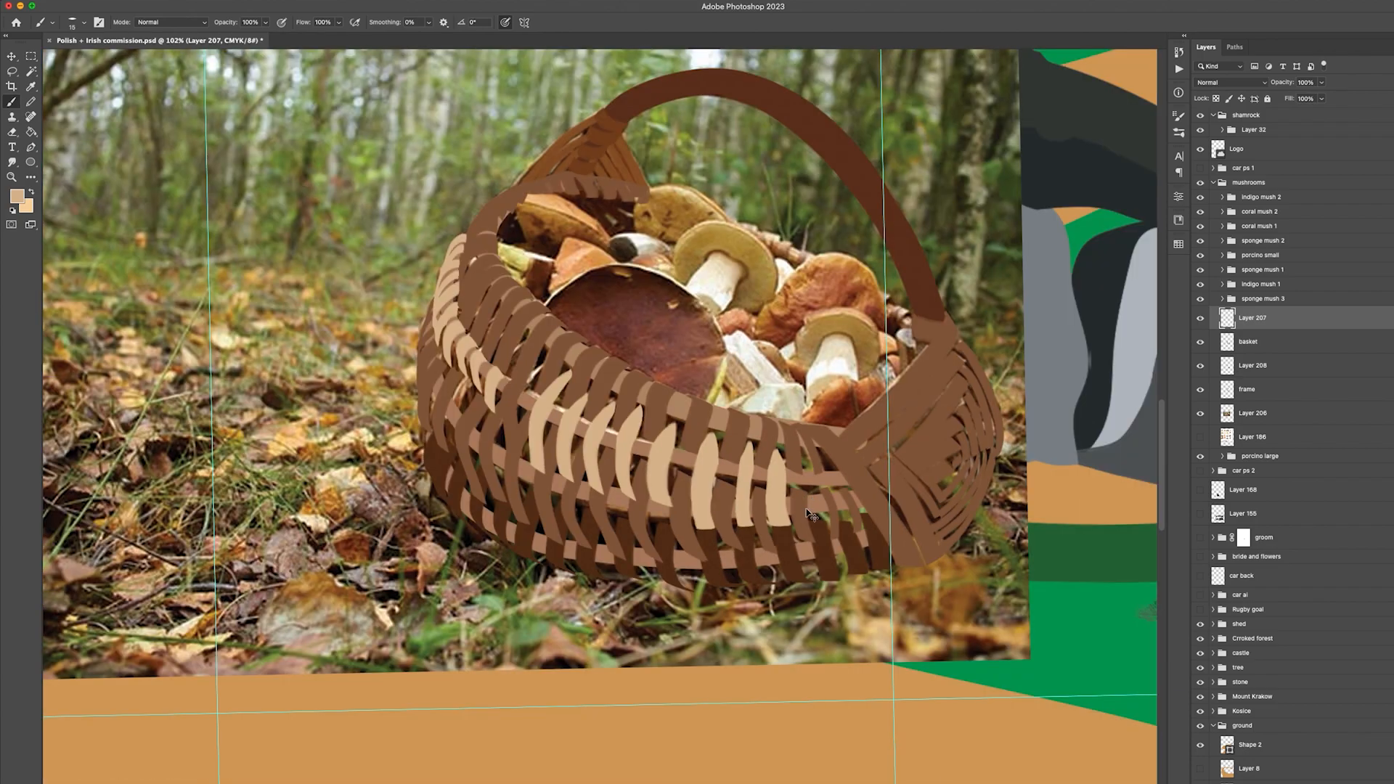
Select the basket's light brown horizontal ribs on the frame layer with the Magic Wand
key(e)
key(w)
scroll(770, 505, up, 5)
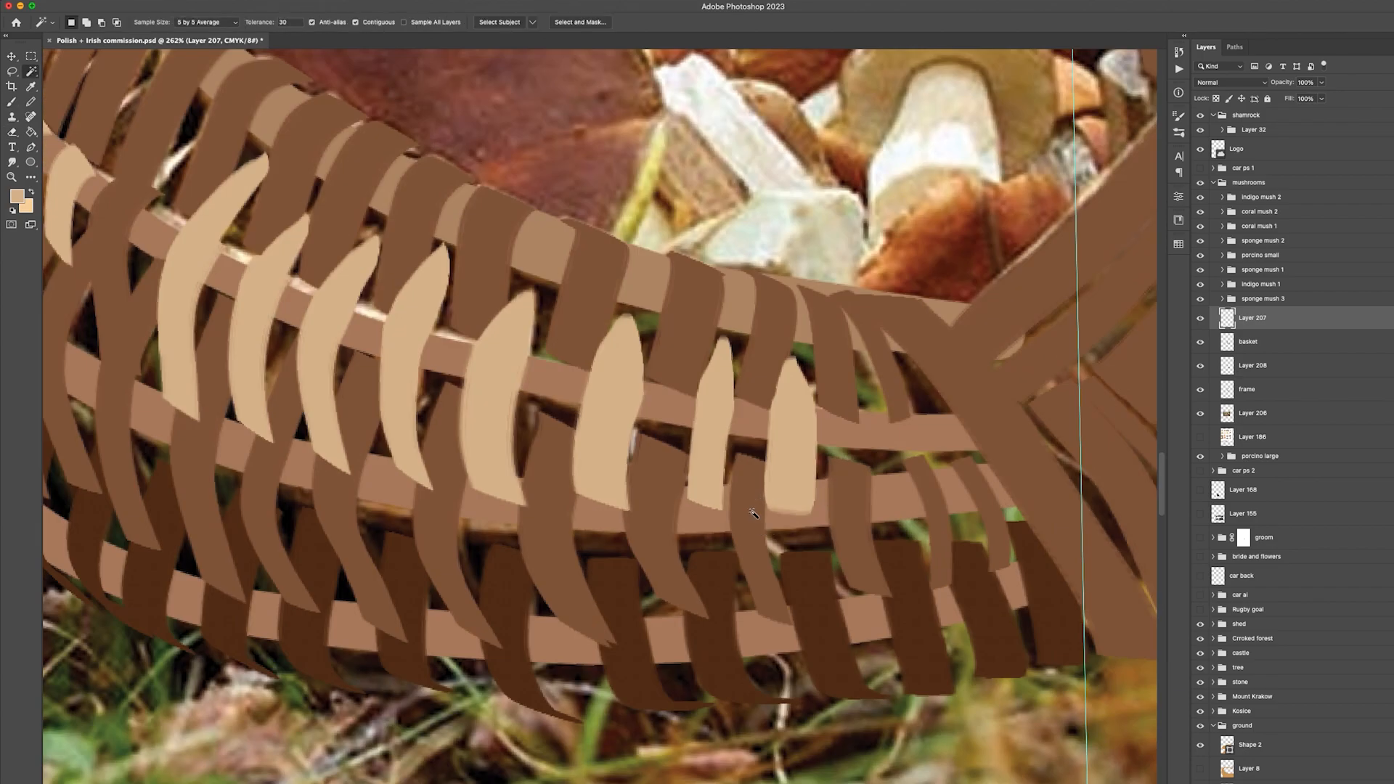
key(alt+bracketleft)
key(alt+bracketleft)
click(896, 508)
key(alt+bracketleft)
click(896, 509)
Erase the lower ends of the beige strands on Layer 207 where they overlap the selected ribs, and clear the selection
click(1278, 340)
click(1286, 324)
key(e)
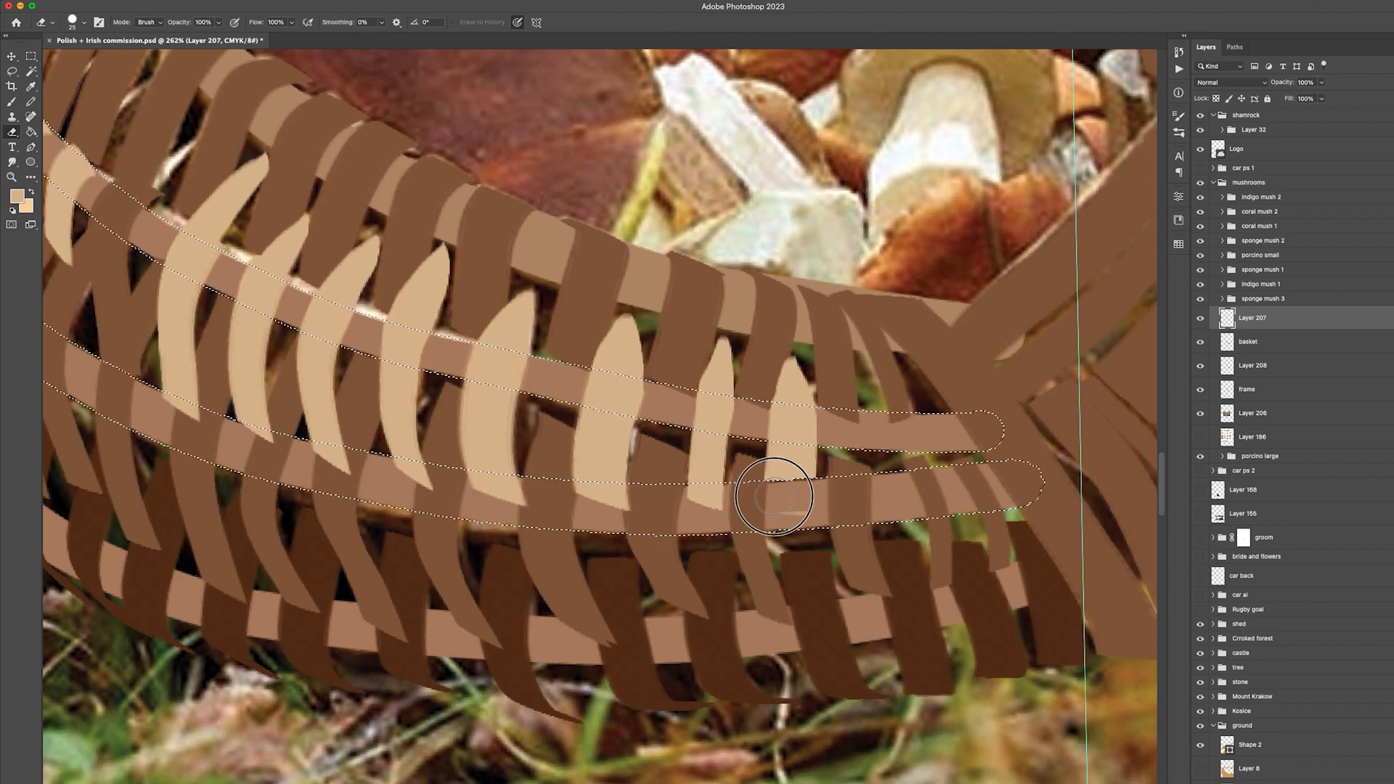
scroll(280, 487, up, 4)
scroll(281, 487, left, 6)
mouse_move(163, 263)
mouse_down()
mouse_move(146, 225)
mouse_move(144, 126)
mouse_move(149, 213)
mouse_up()
key(super+d)
Adjust the brush angle and paint two more beige strands to the left of the front ones
key(b)
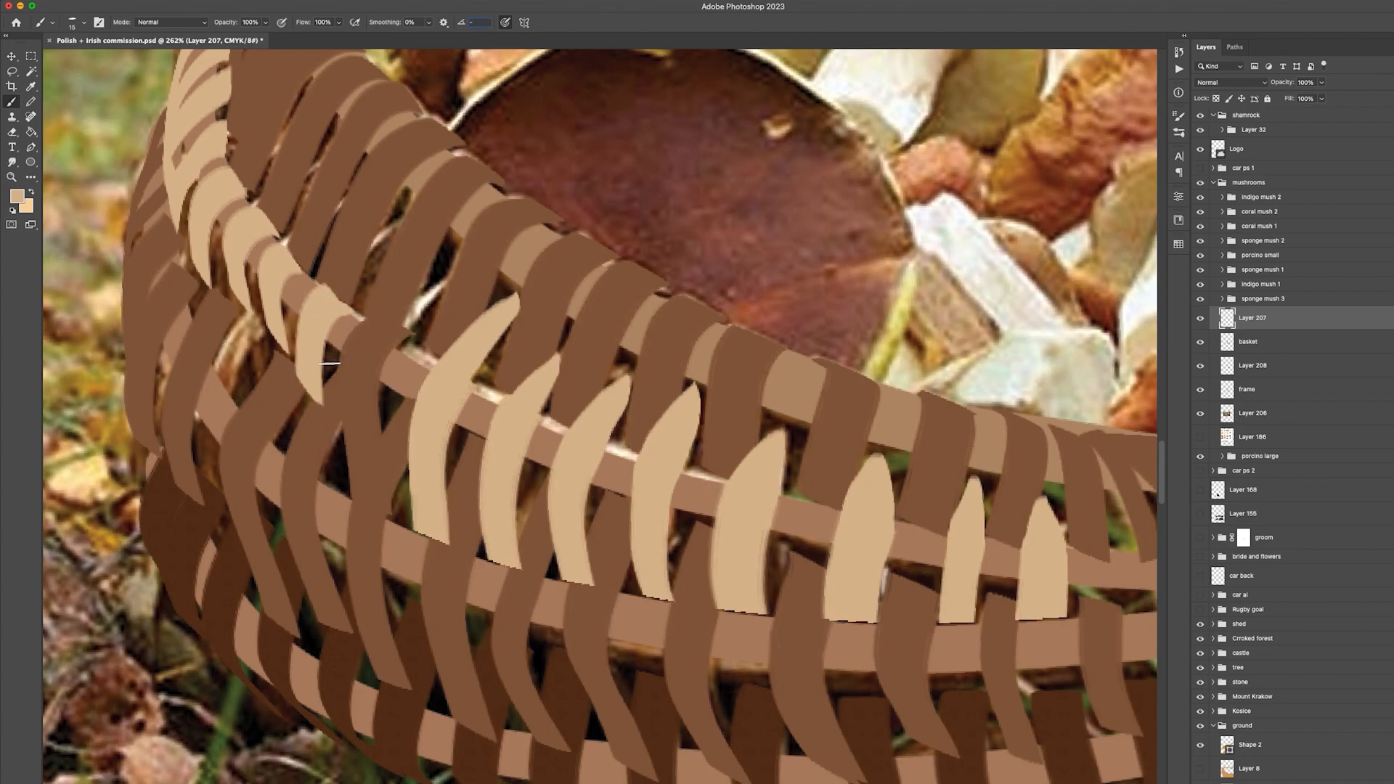
mouse_move(294, 258)
mouse_down()
mouse_move(275, 345)
mouse_move(245, 412)
mouse_move(272, 355)
mouse_move(279, 265)
mouse_move(335, 295)
mouse_move(314, 334)
mouse_move(303, 458)
mouse_up()
mouse_move(348, 328)
mouse_down()
mouse_move(392, 338)
mouse_move(368, 360)
mouse_move(361, 414)
mouse_move(373, 508)
mouse_up()
Trim the edges of the new beige strands with a smaller eraser and undo the last eraser stroke
key(e)
super+click(398, 340)
key(bracketleft)
key(bracketleft)
key(bracketleft)
key(bracketleft)
key(bracketleft)
super+click(367, 494)
drag(379, 527, 351, 510)
mouse_move(384, 465)
mouse_down()
mouse_move(384, 498)
mouse_move(376, 507)
mouse_move(386, 443)
mouse_move(359, 508)
mouse_move(384, 443)
mouse_move(365, 491)
mouse_move(300, 436)
mouse_move(256, 436)
mouse_move(266, 411)
mouse_move(268, 452)
mouse_move(279, 360)
mouse_move(257, 422)
mouse_move(248, 409)
mouse_move(277, 364)
mouse_up()
key(super+z)
Paint narrow beige strands toward the basket's left edge with the brush at -40°
key(b)
alt+click(266, 340)
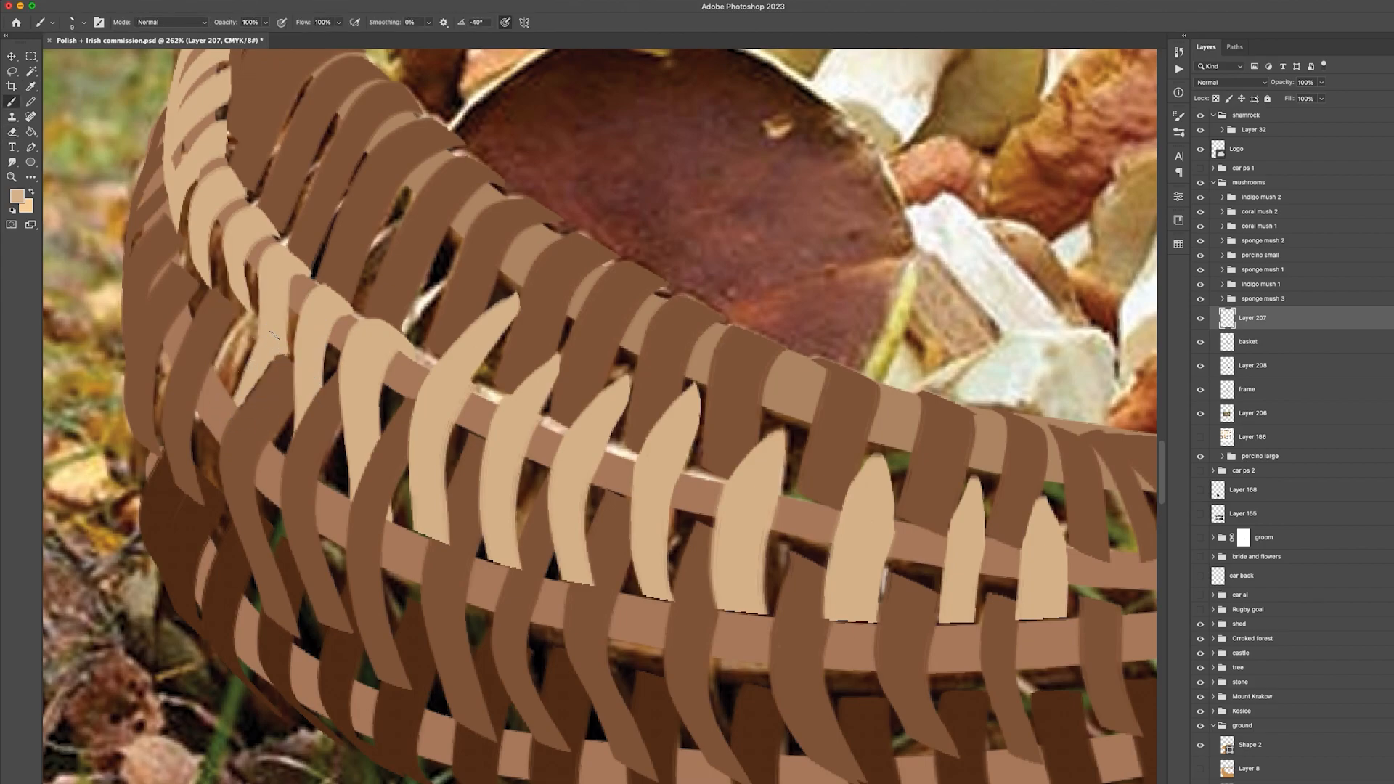
mouse_move(237, 302)
mouse_down()
mouse_move(199, 274)
mouse_move(181, 312)
mouse_up()
key(e)
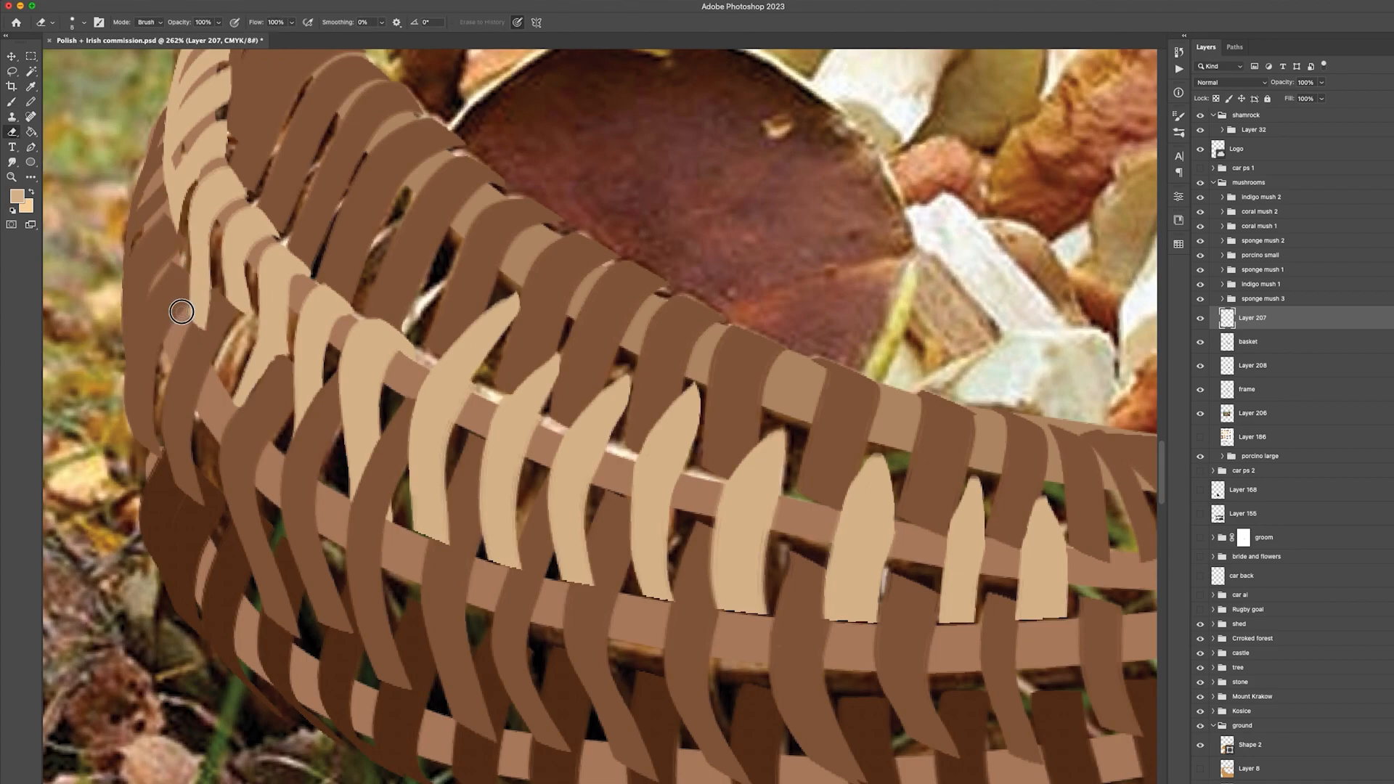
key(b)
super+click(180, 292)
alt+click(178, 268)
super+click(183, 231)
alt+click(181, 222)
Trim the far-left beige strand and extend the strand beside it downward, cleaning its edges with a small eraser
key(e)
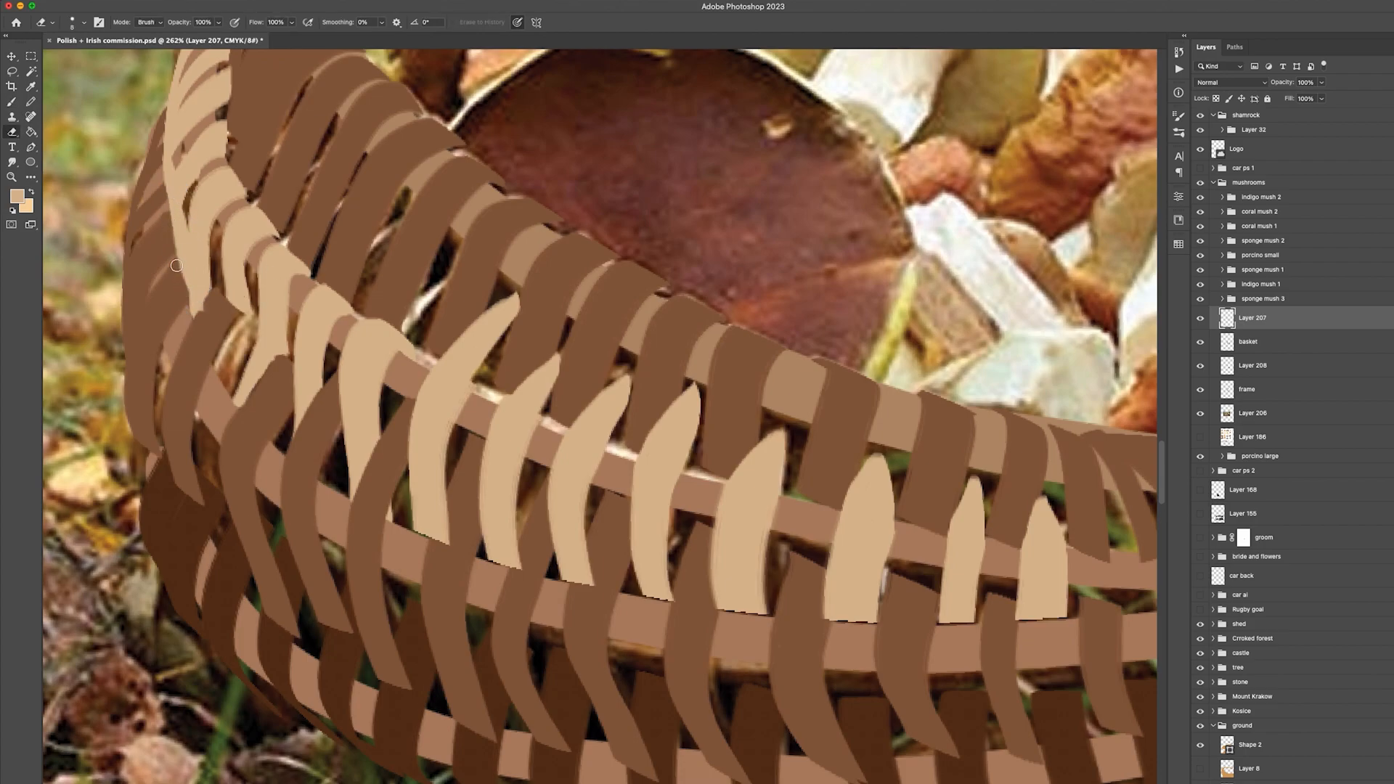
drag(186, 231, 170, 276)
key(b)
drag(243, 301, 231, 385)
key(e)
key([)
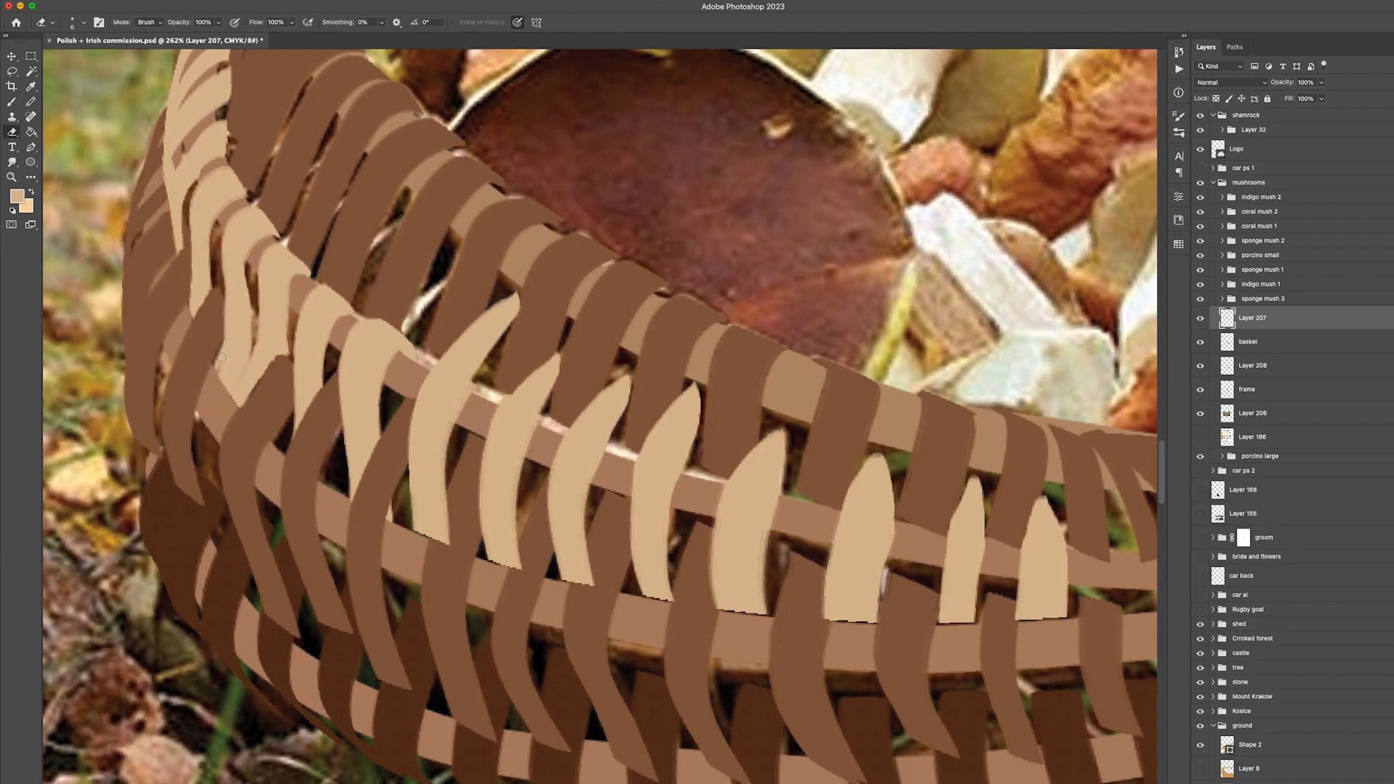
scroll(458, 646, down, 5)
scroll(458, 645, up, 3)
Extend the left beige strands upward into pointed tips between the brown rim strands, trimming their edges with the eraser
key(b)
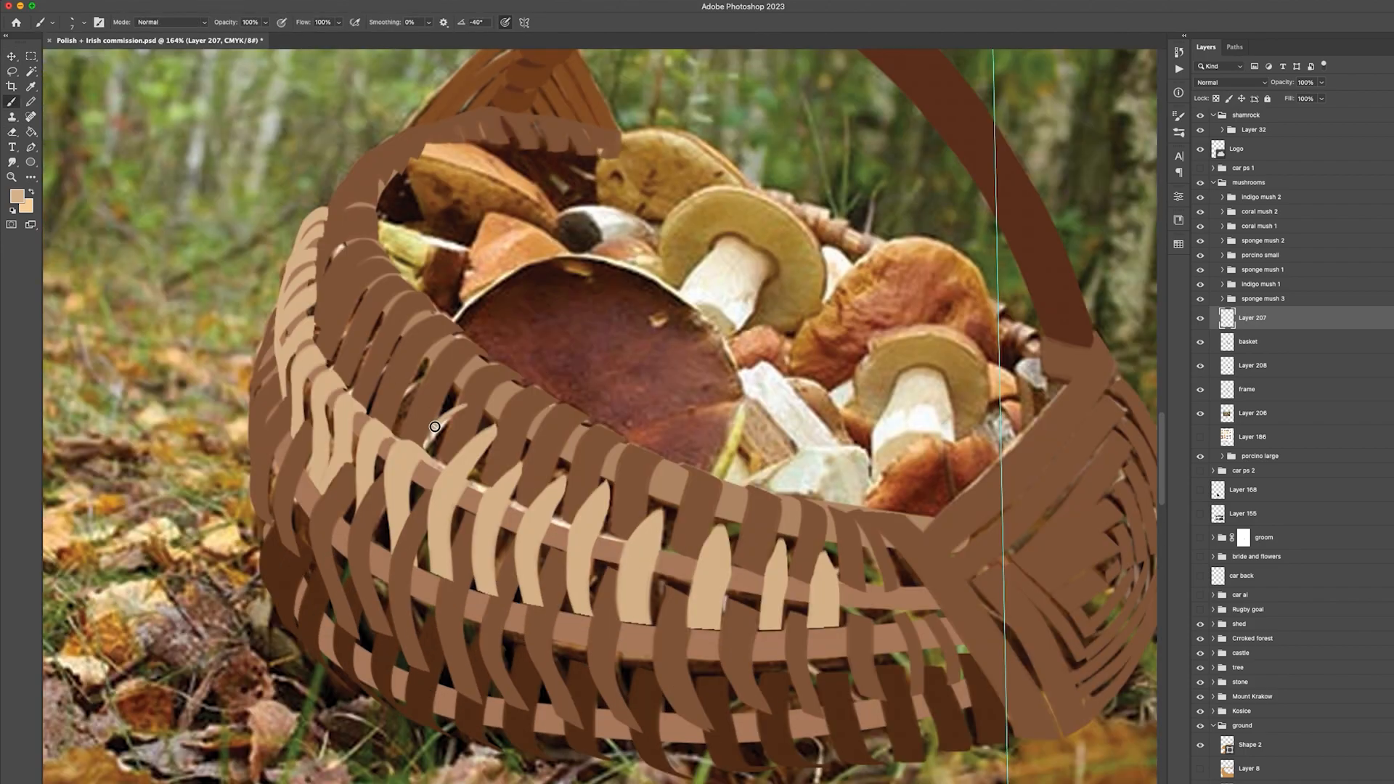
key(e)
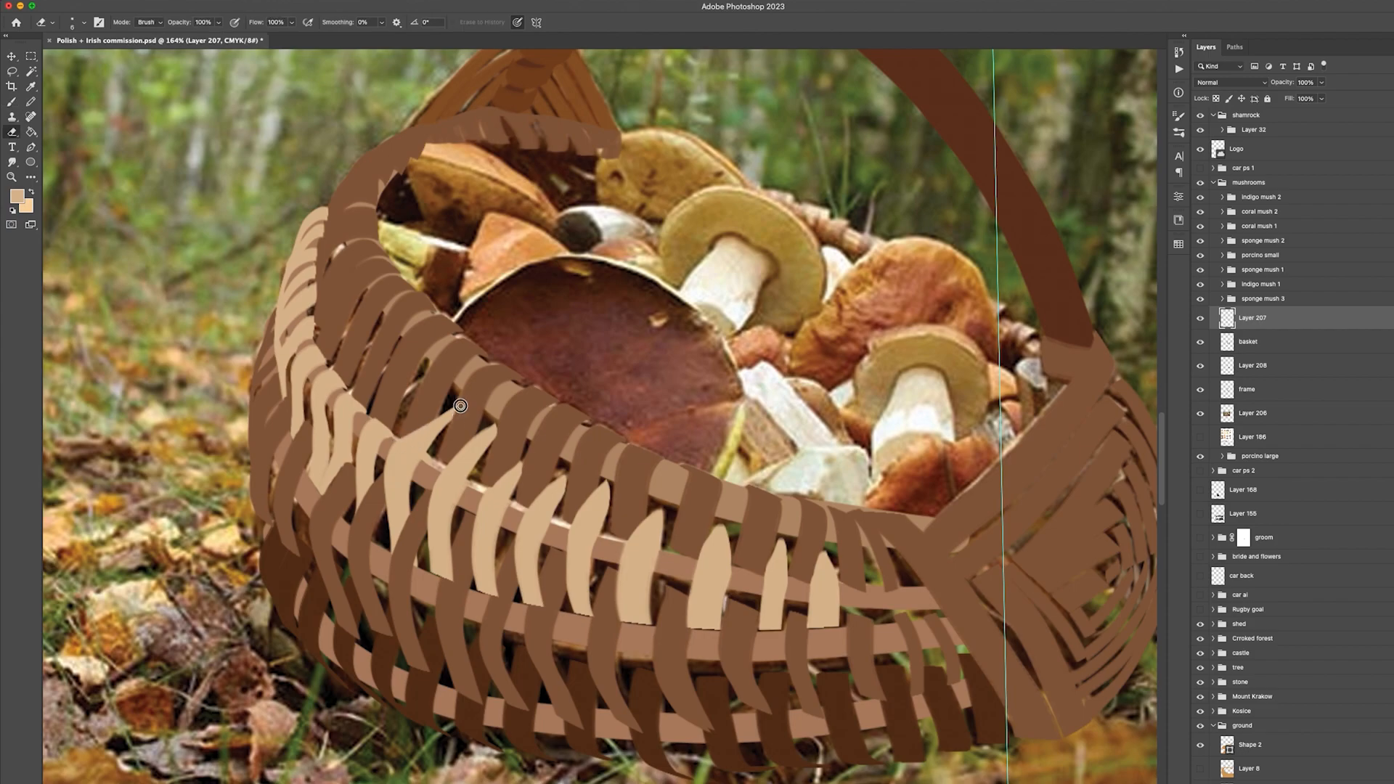
key(b)
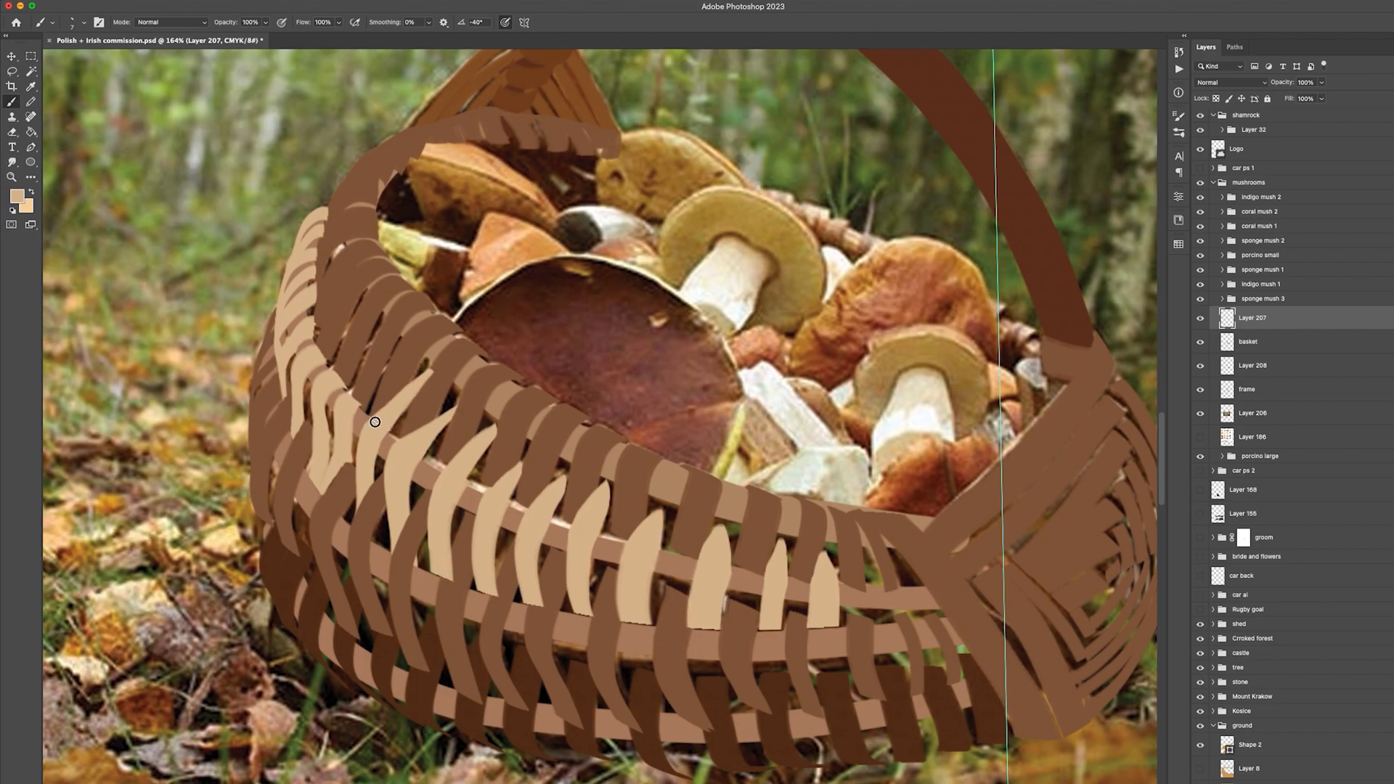
key(e)
key(b)
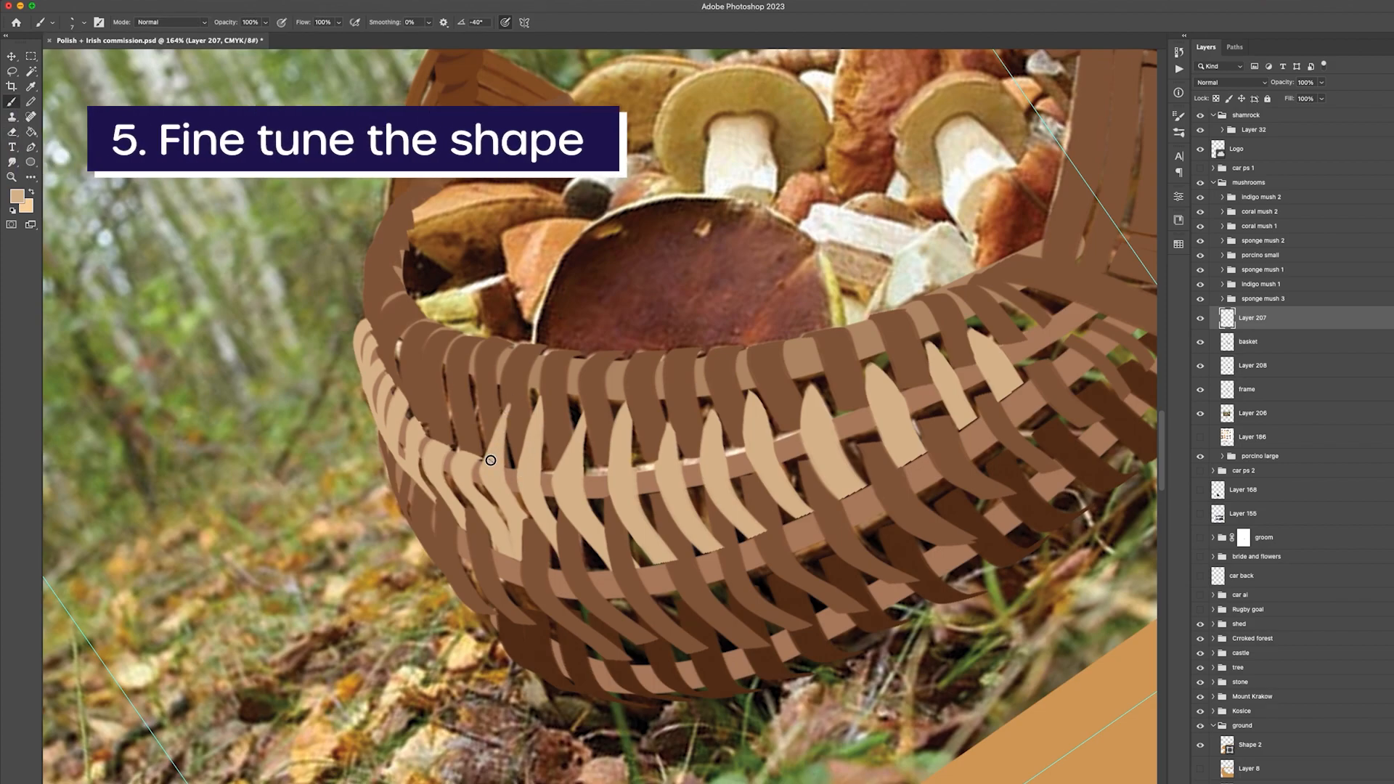
key(e)
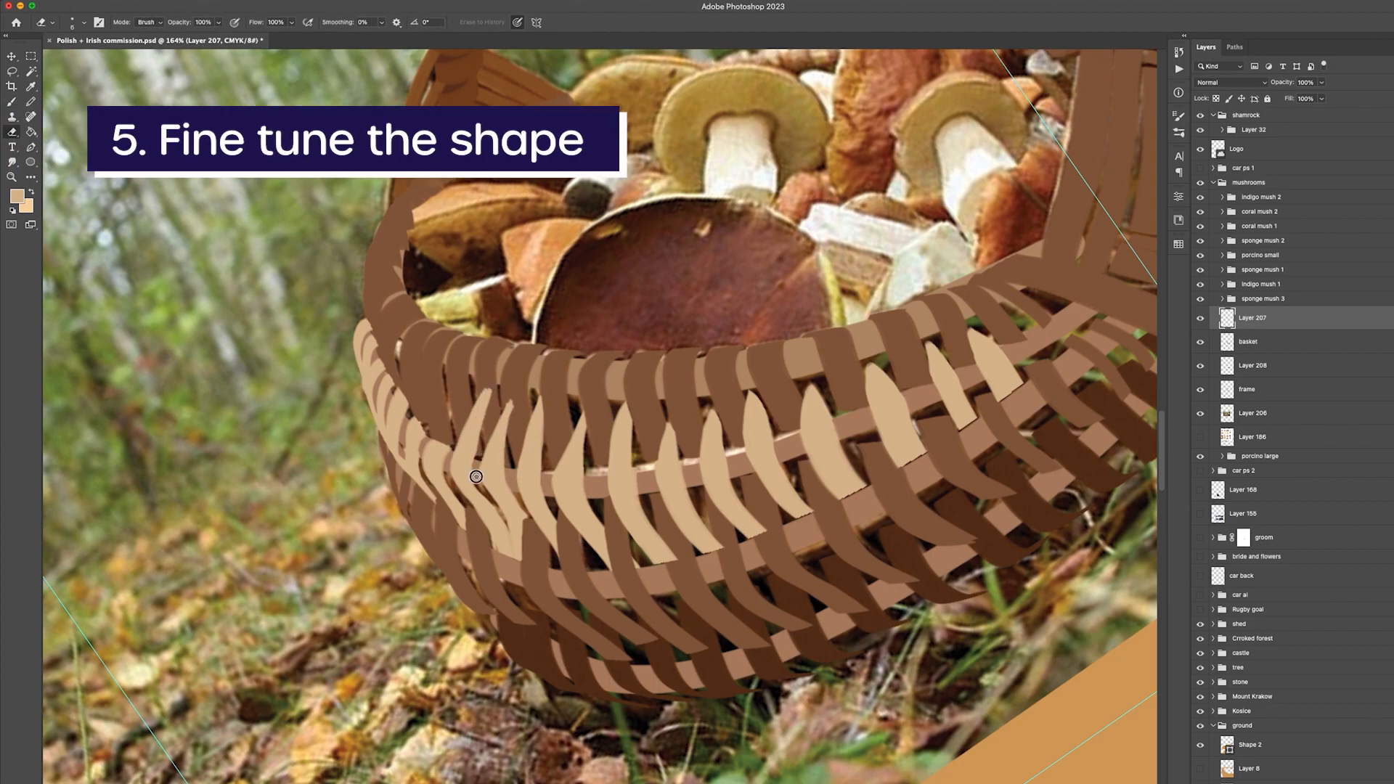
key(b)
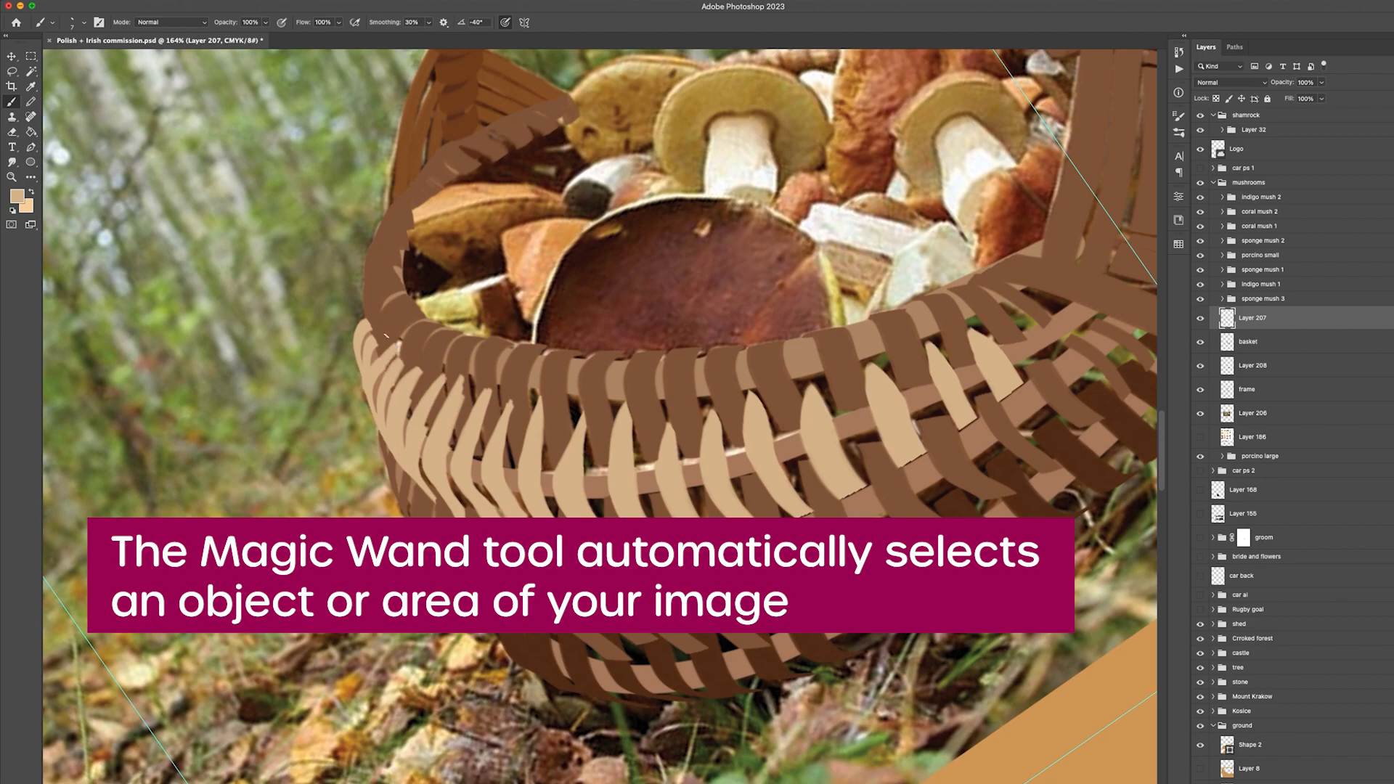
key(e)
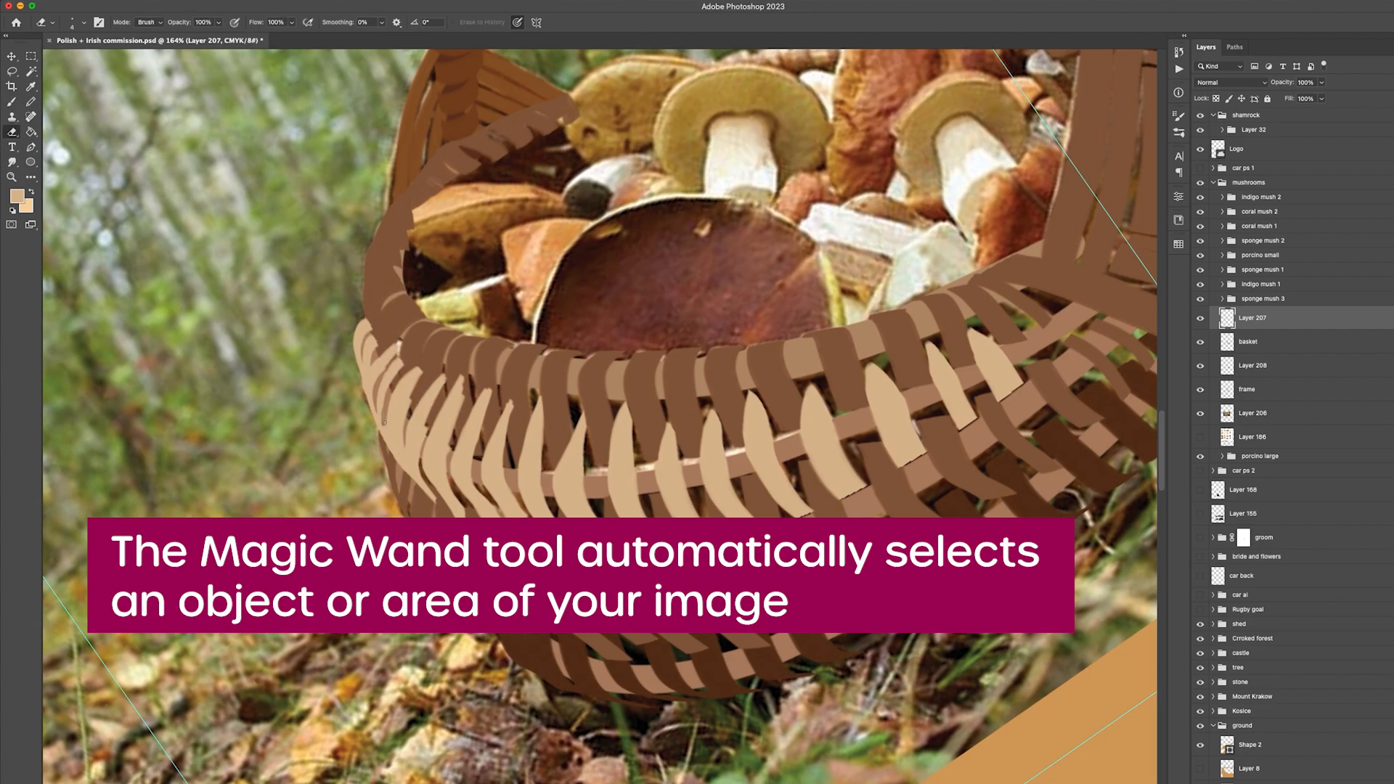
Load the basket layer's shape as a selection and erase the beige tips overlapping it on Layer 207
scroll(385, 429, up, 3)
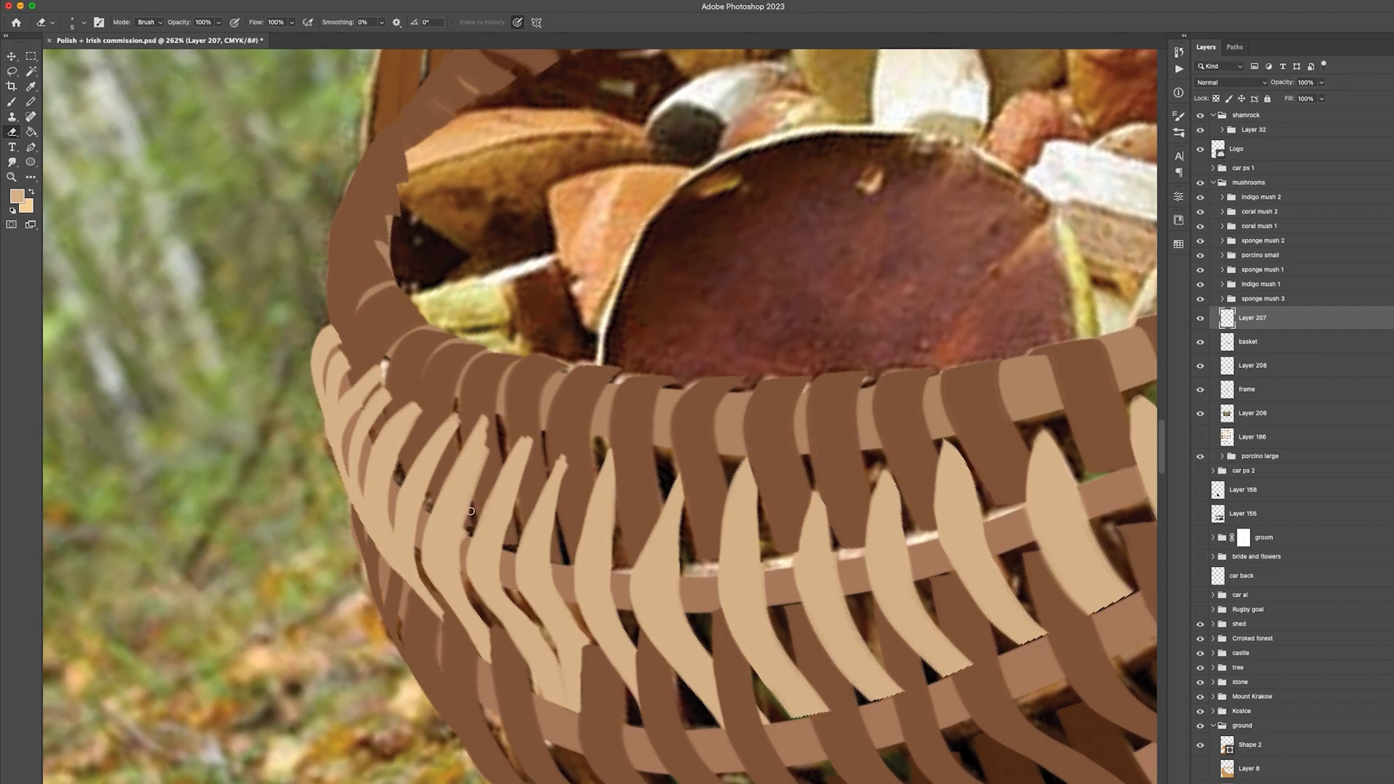
key(v)
click(598, 520)
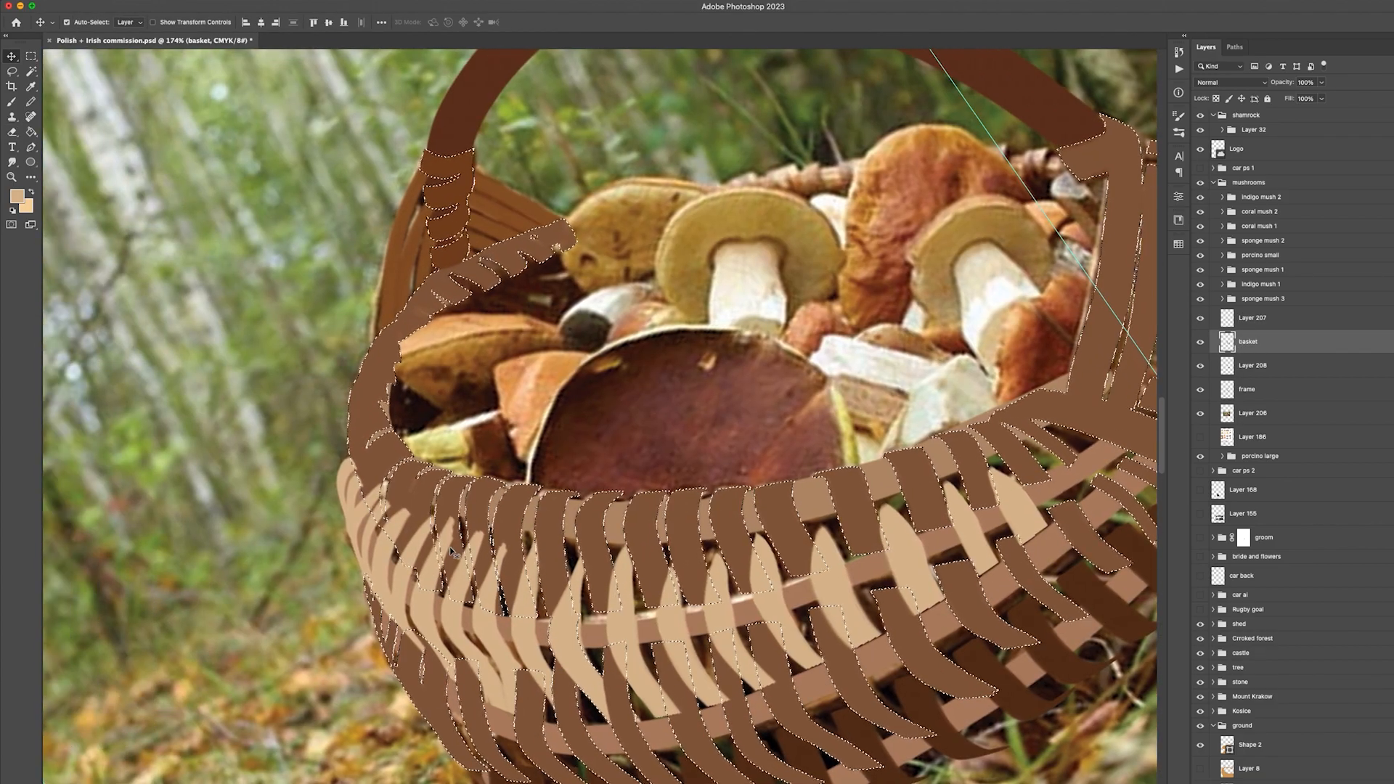
key(e)
super+click(451, 549)
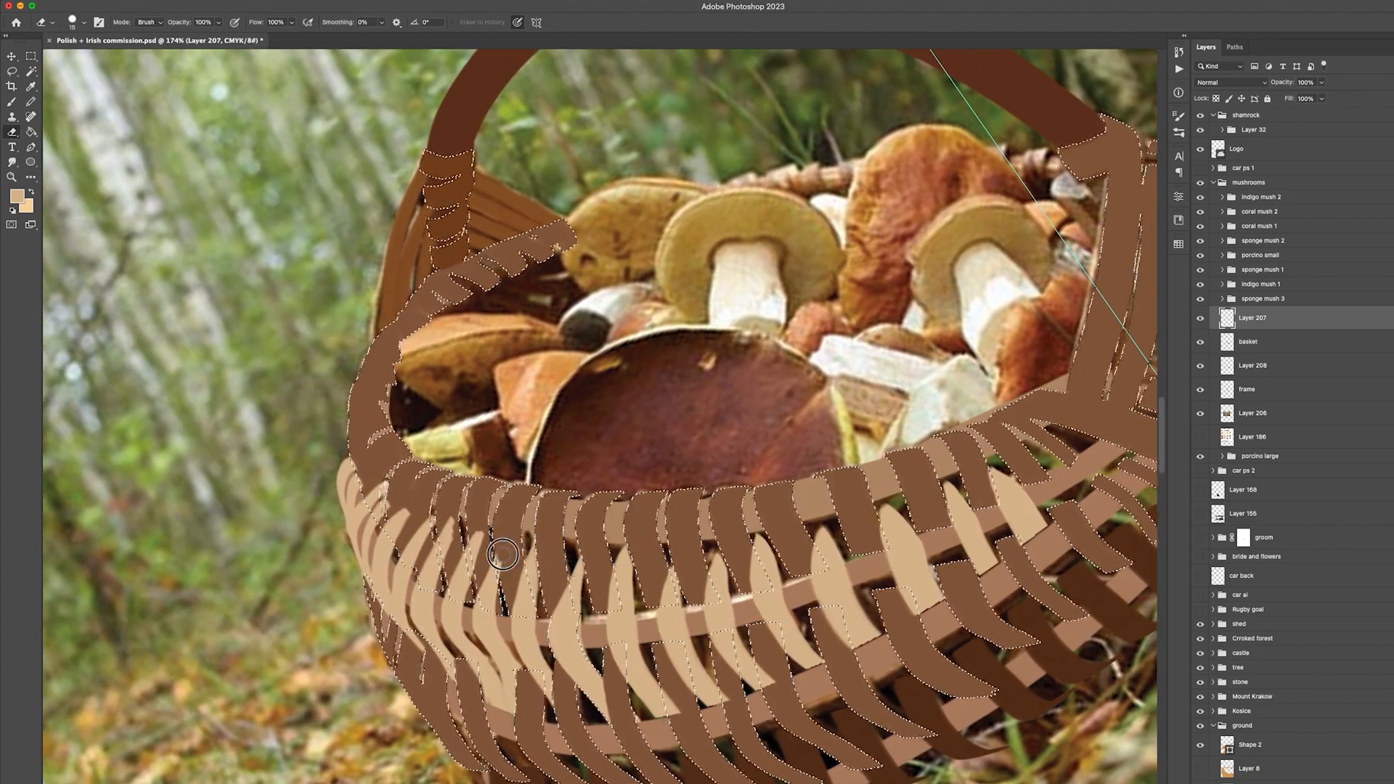
mouse_move(498, 552)
mouse_down()
mouse_move(450, 527)
mouse_move(425, 552)
mouse_move(509, 530)
mouse_up()
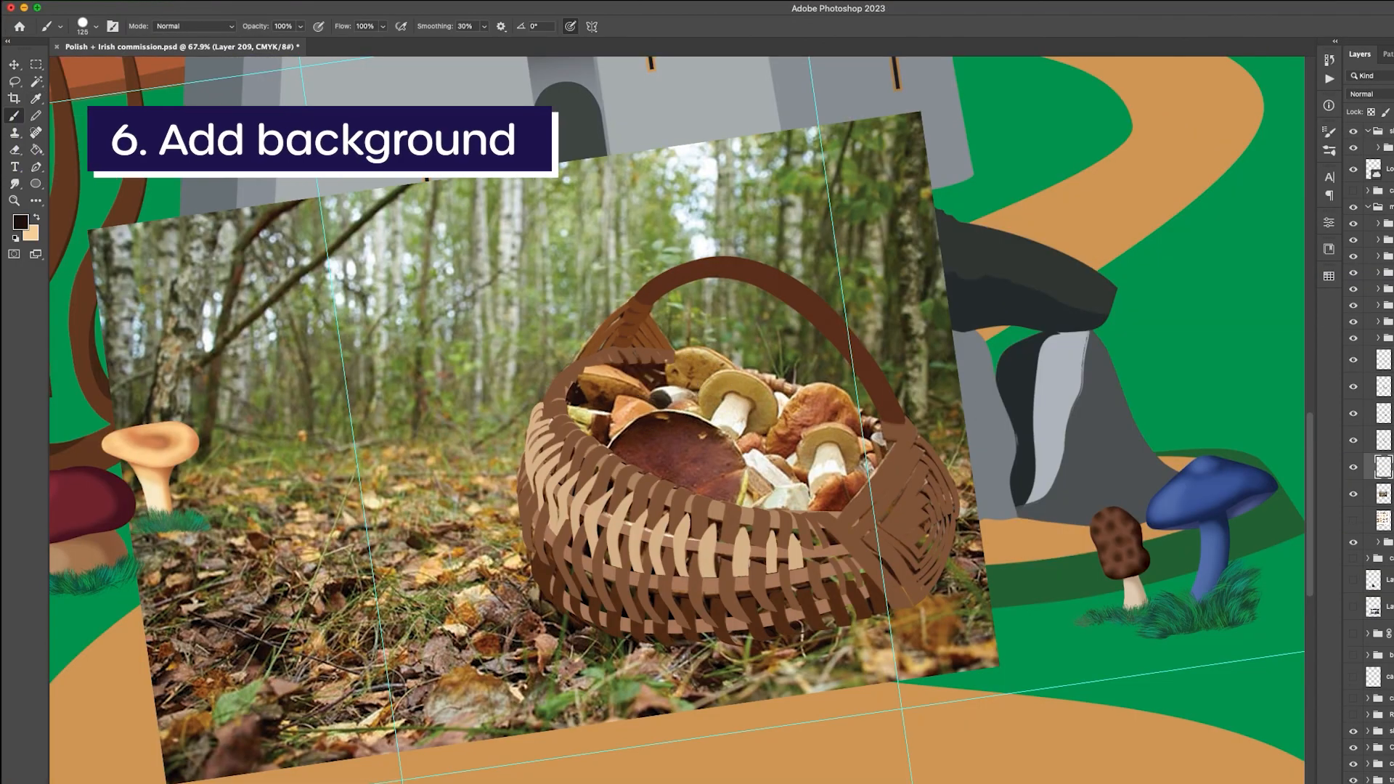
Paint the gaps behind the basket's weave near-black on Layer 209, reducing the brush from 125 px
mouse_move(561, 554)
mouse_down()
mouse_move(794, 561)
mouse_move(928, 528)
mouse_up()
key([)
key([)
key([)
key([)
mouse_move(903, 441)
mouse_down()
mouse_move(818, 613)
mouse_move(708, 574)
mouse_move(900, 409)
mouse_move(962, 699)
mouse_up()
Sample the dark brown of the basket's lower strands, resize the brush, and activate Layer 208
key(r)
key(b)
alt+click(647, 626)
click(95, 26)
key(Return)
super+click(683, 618)
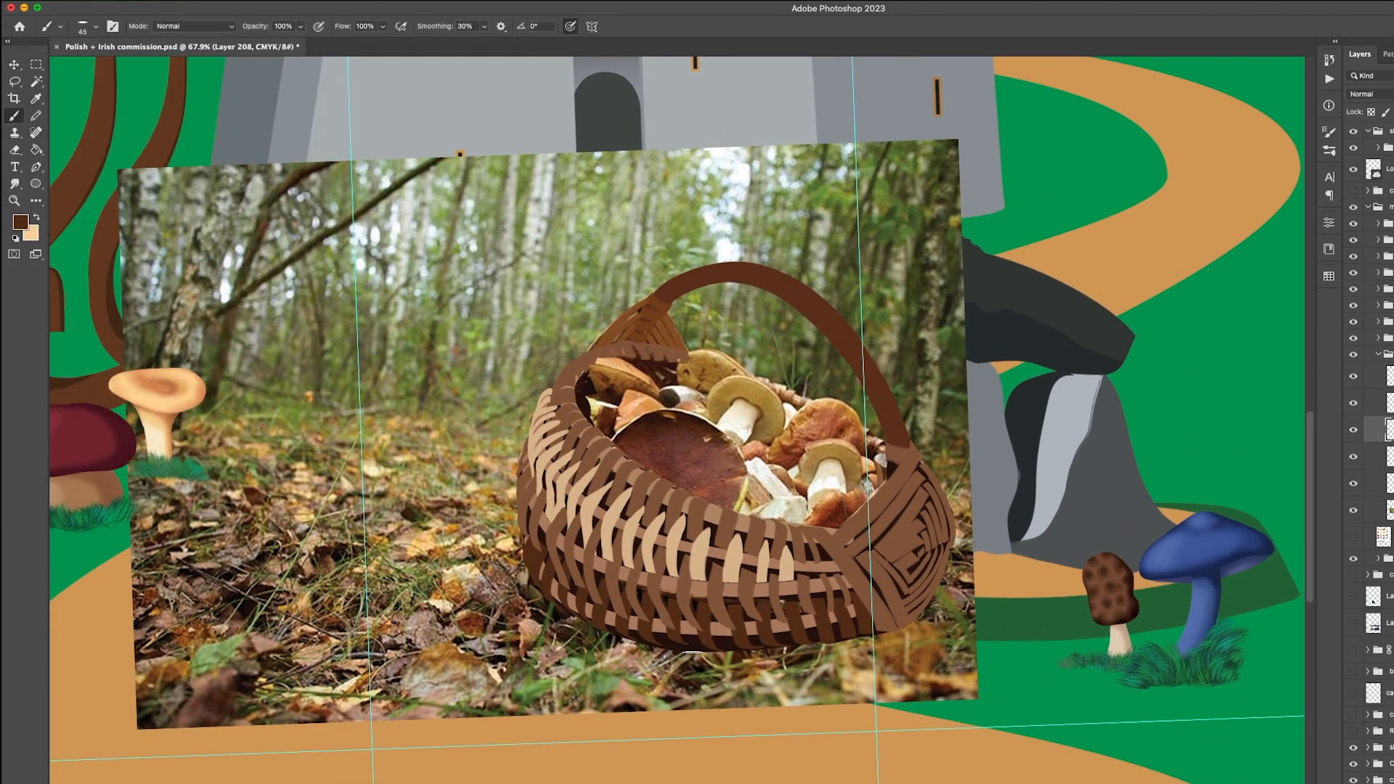
Paint dark brown along the basket's lower right edge on Layer 208 with a 25 px brush at 90°
scroll(695, 589, up, 5)
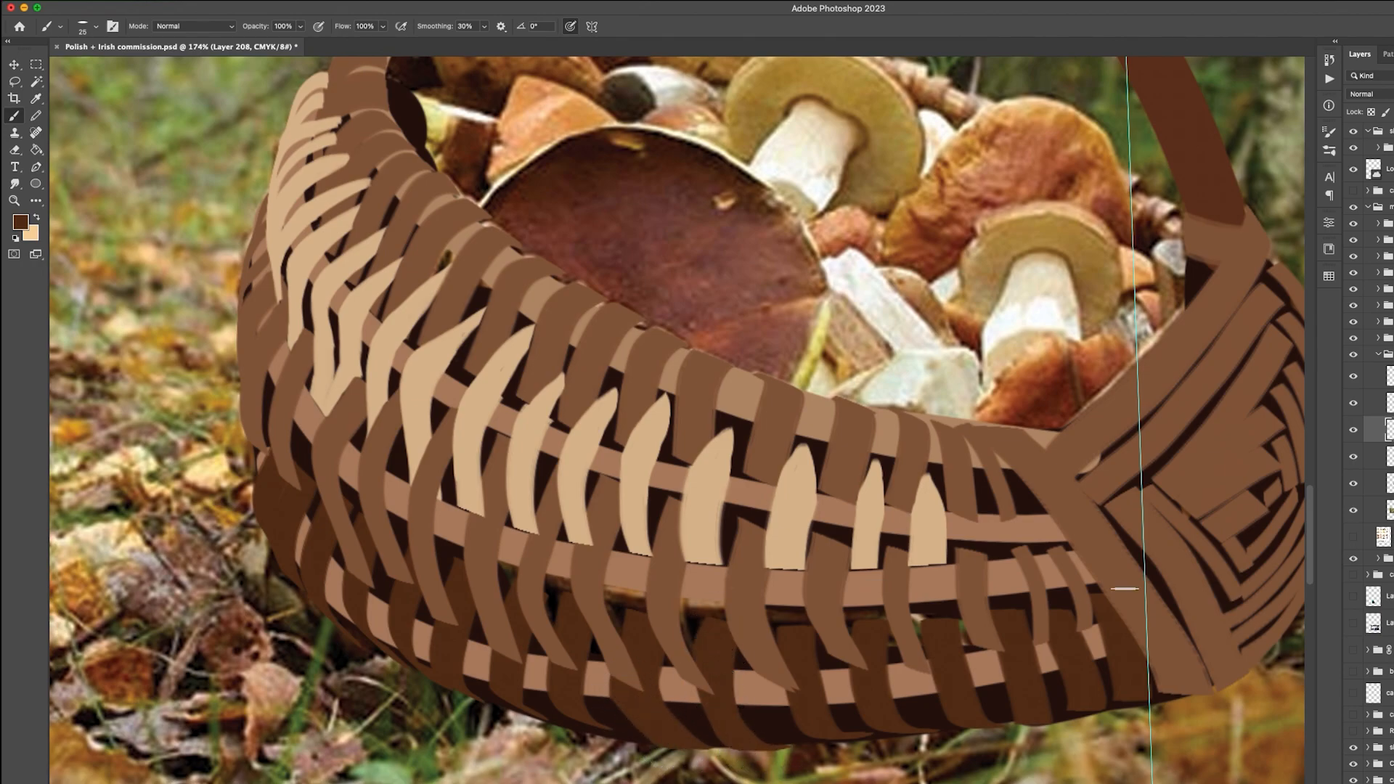
key(r)
drag(1210, 579, 734, 145)
key(b)
click(539, 26)
scroll(892, 203, up, 3)
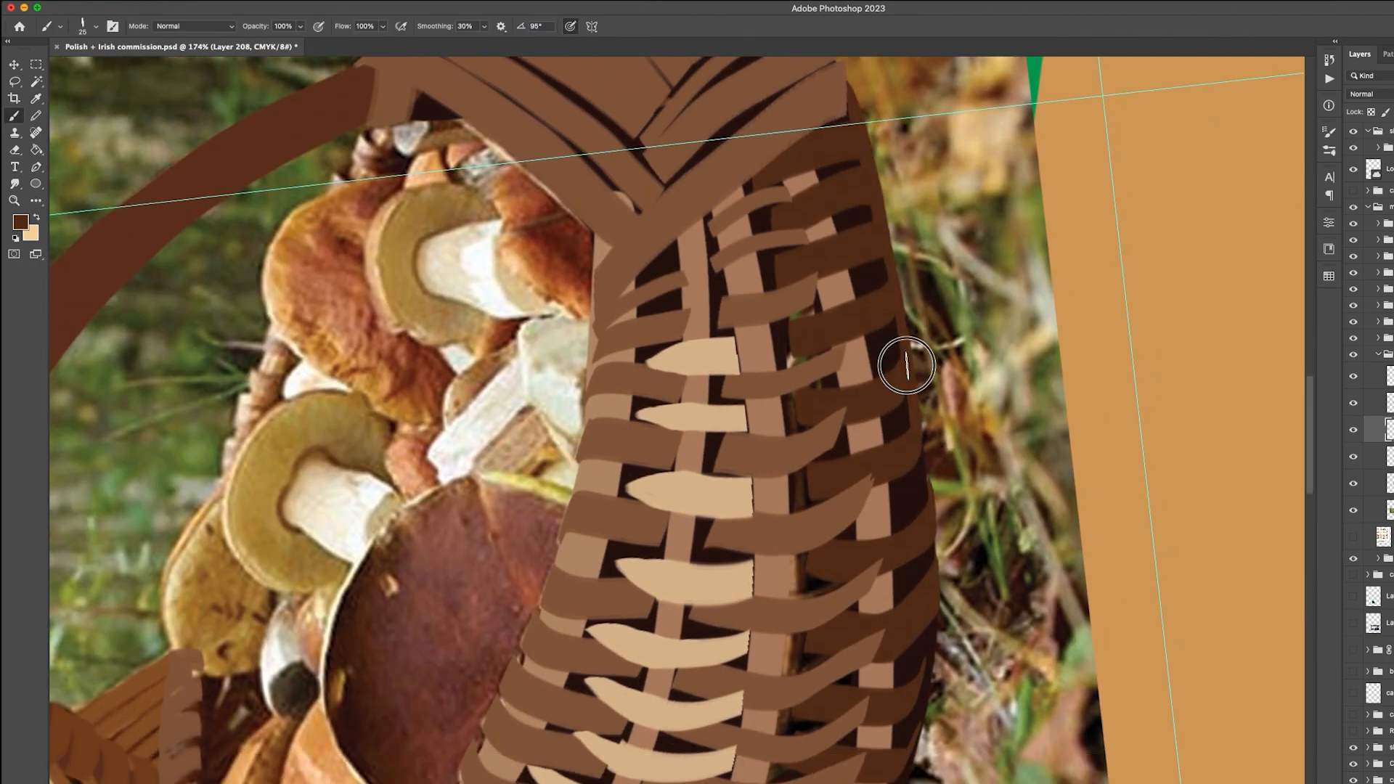
scroll(913, 475, down, 8)
key(r)
drag(913, 476, 912, 502)
key(b)
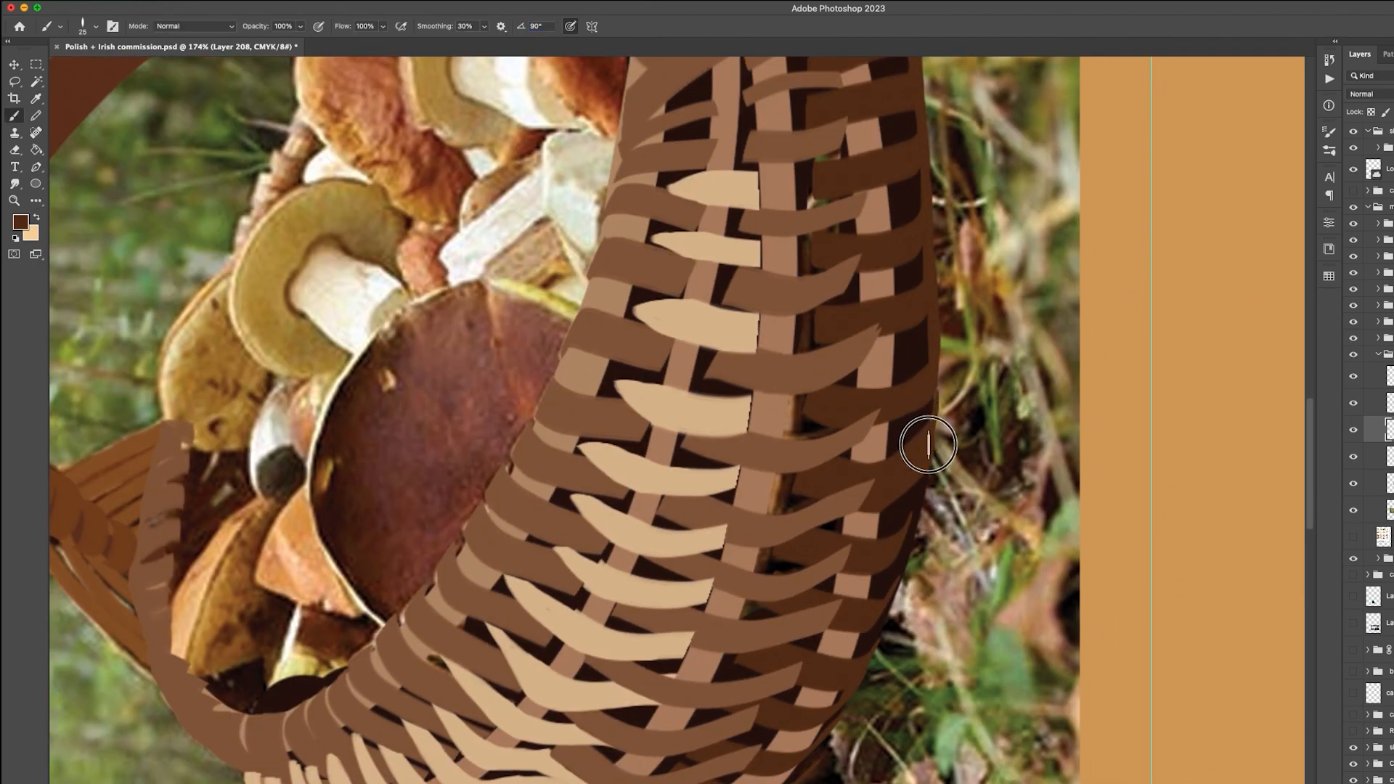
Paint dark brown along the basket's lower left underside on Layer 208 with the 25 px brush, using an angle of -110°
scroll(917, 342, down, 5)
key(r)
mouse_move(917, 341)
mouse_down()
mouse_move(901, 654)
mouse_move(486, 690)
mouse_up()
key(b)
scroll(636, 465, up, 5)
mouse_move(639, 439)
mouse_down()
mouse_move(633, 414)
mouse_move(635, 464)
mouse_up()
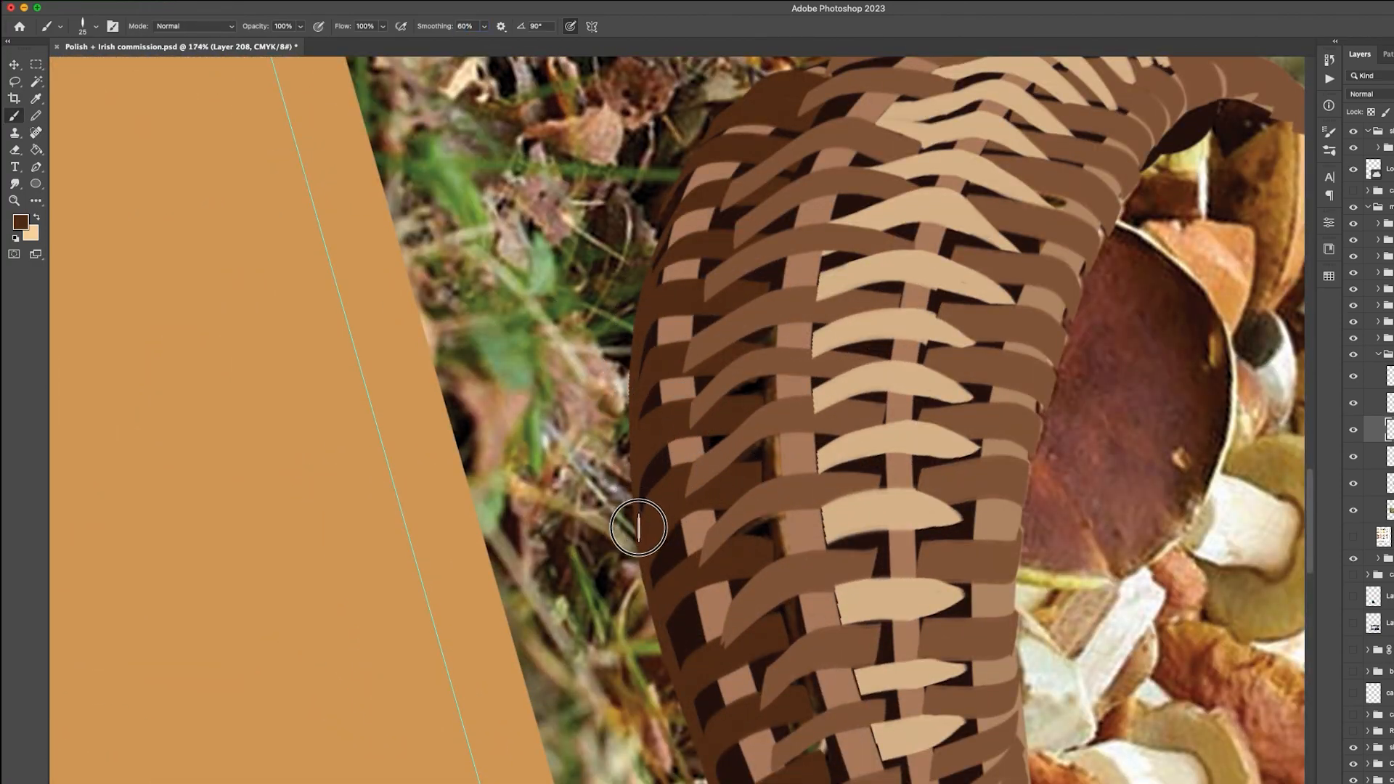
scroll(647, 349, up, 3)
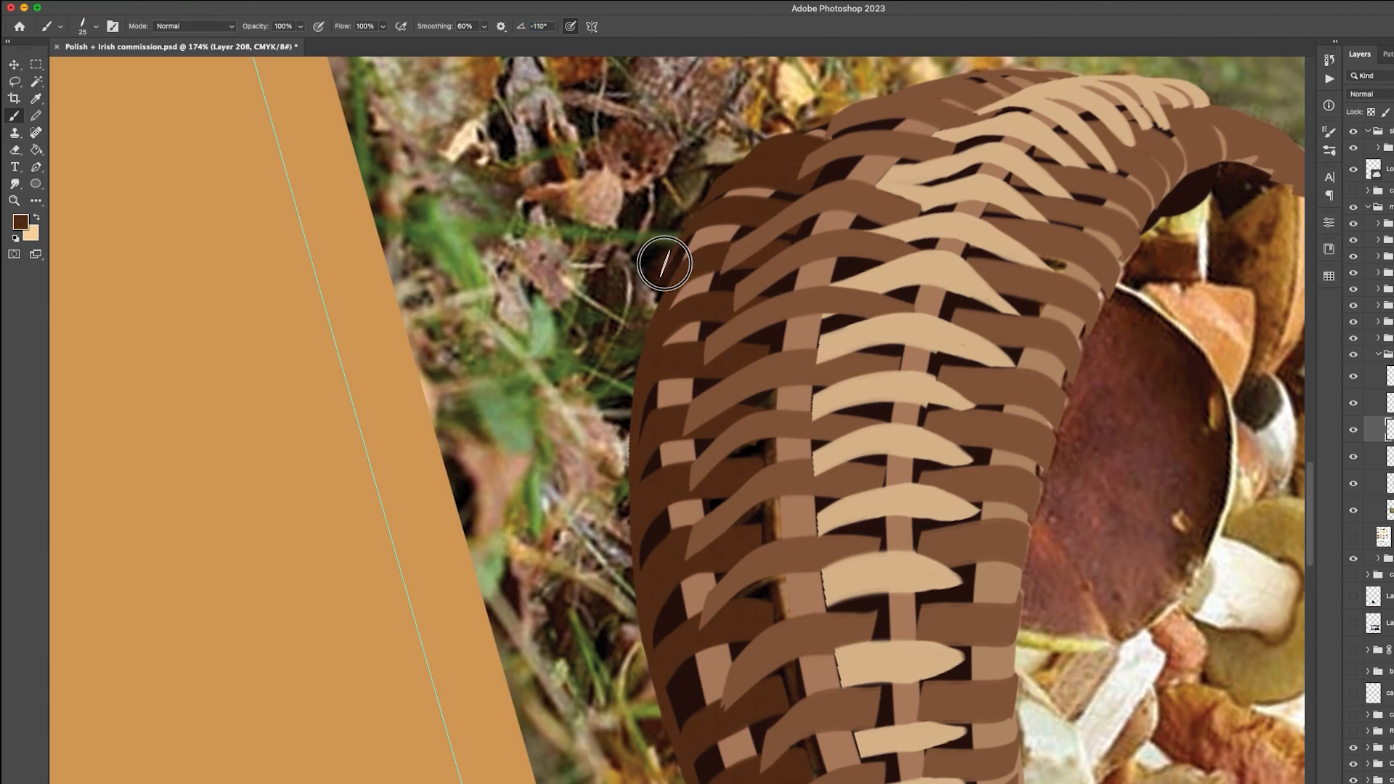
scroll(675, 269, up, 3)
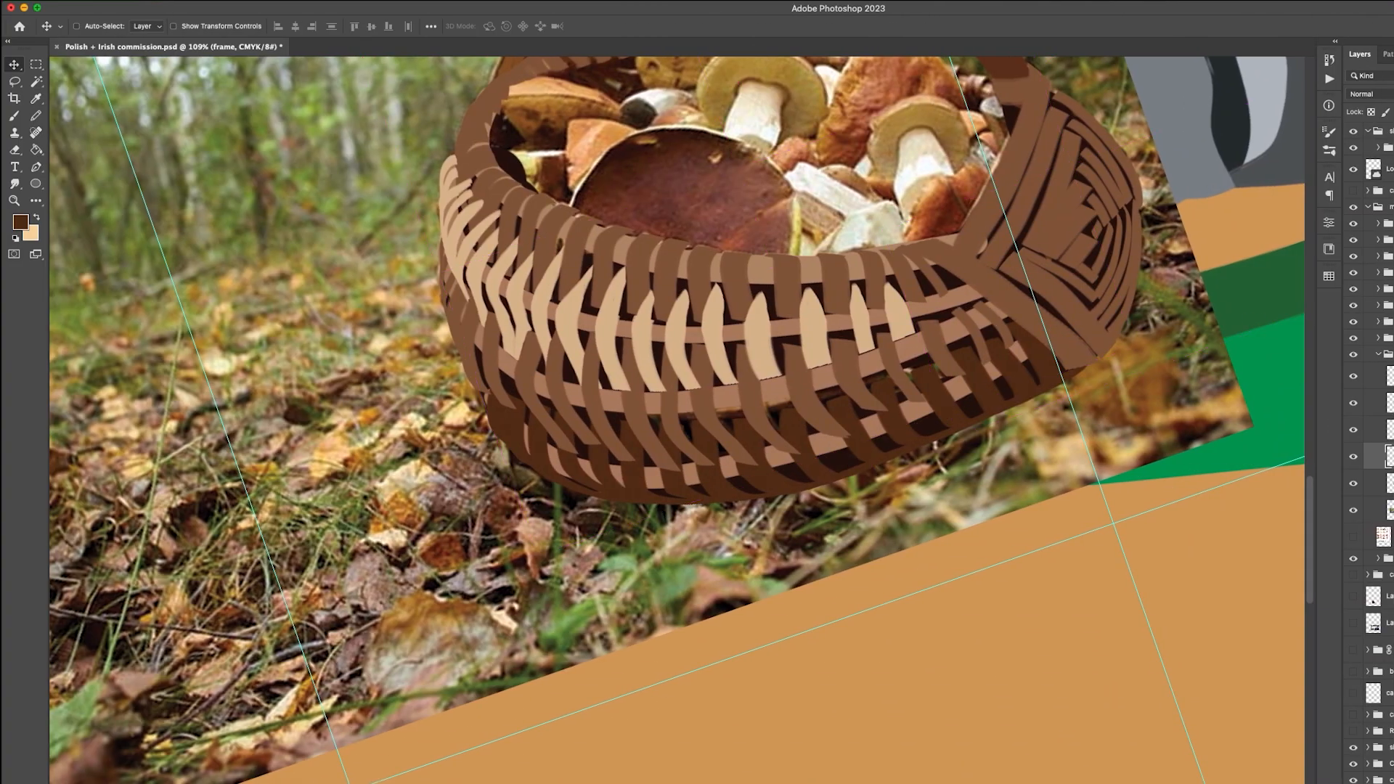
super+click(1388, 457)
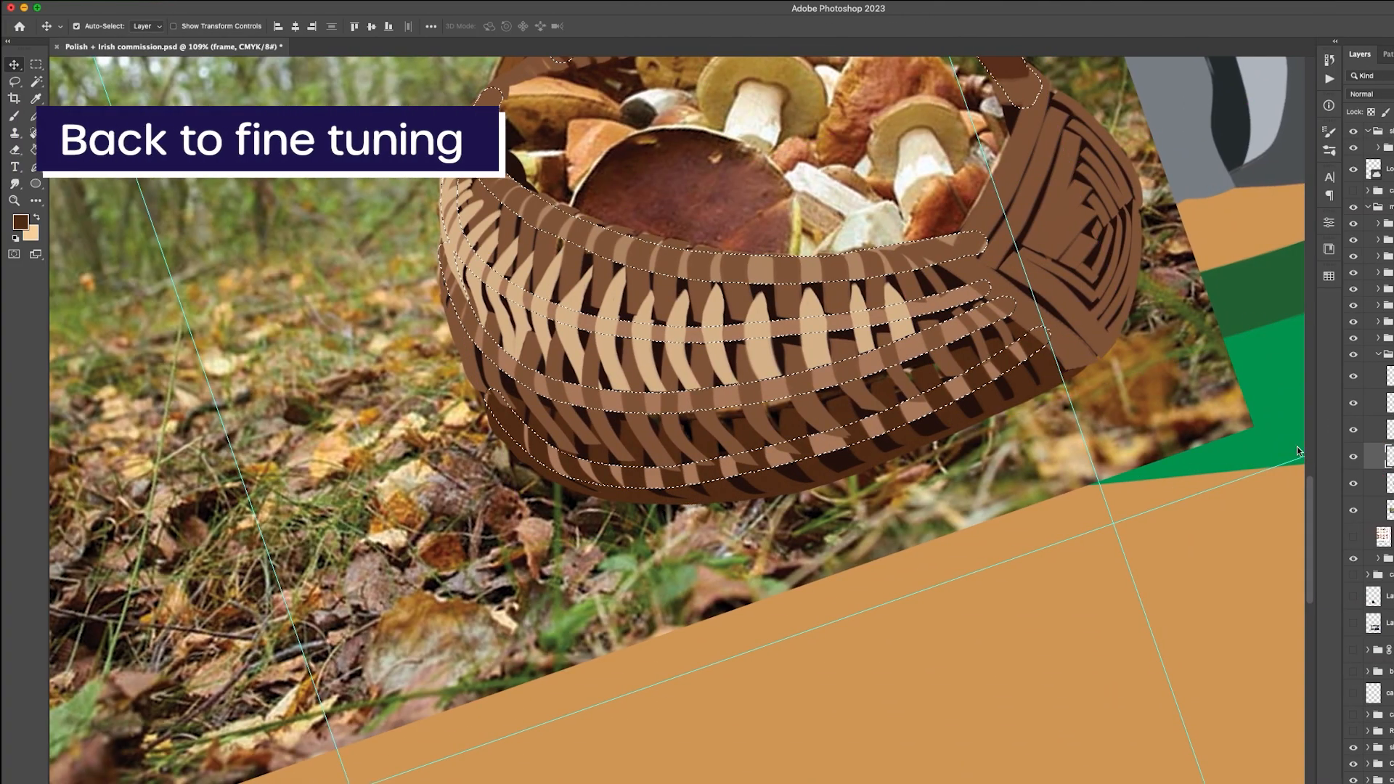
click(1386, 403)
key(e)
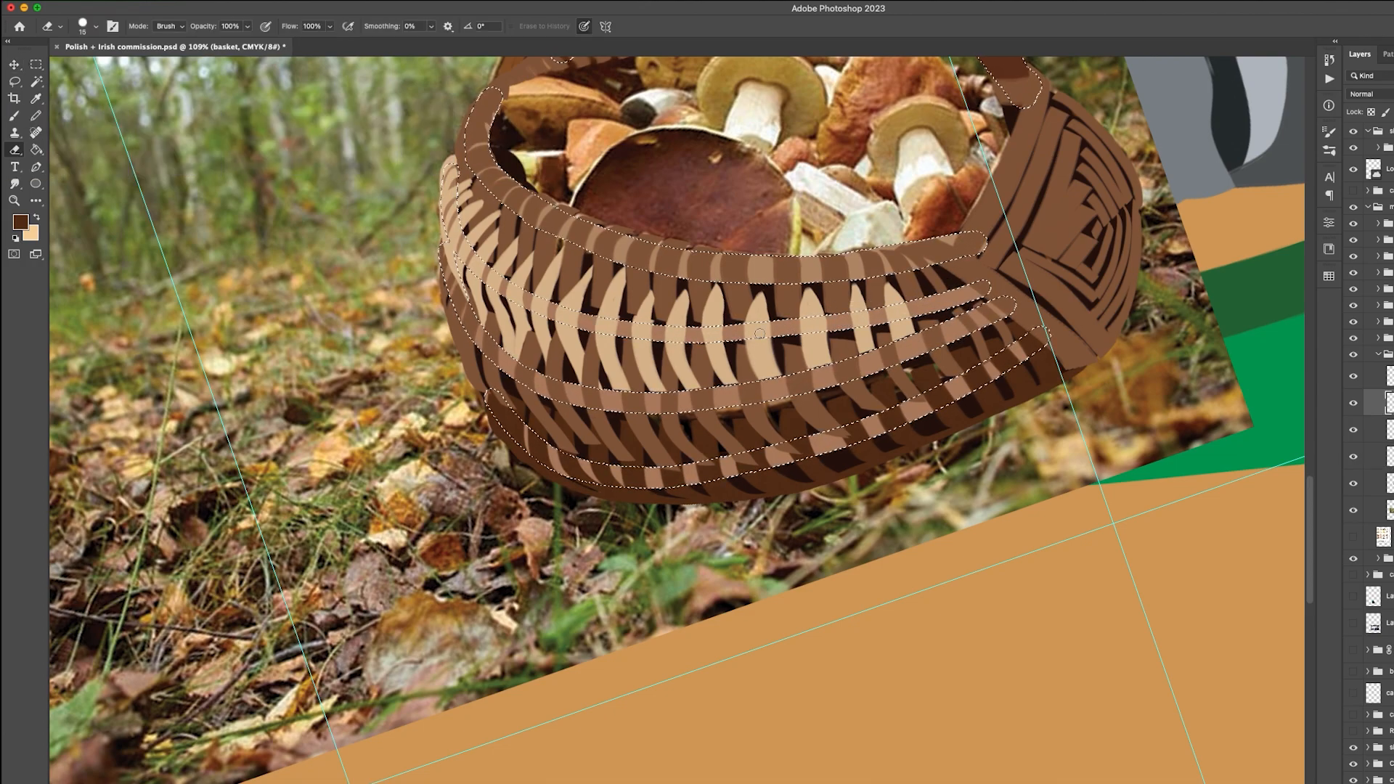
key(super+d)
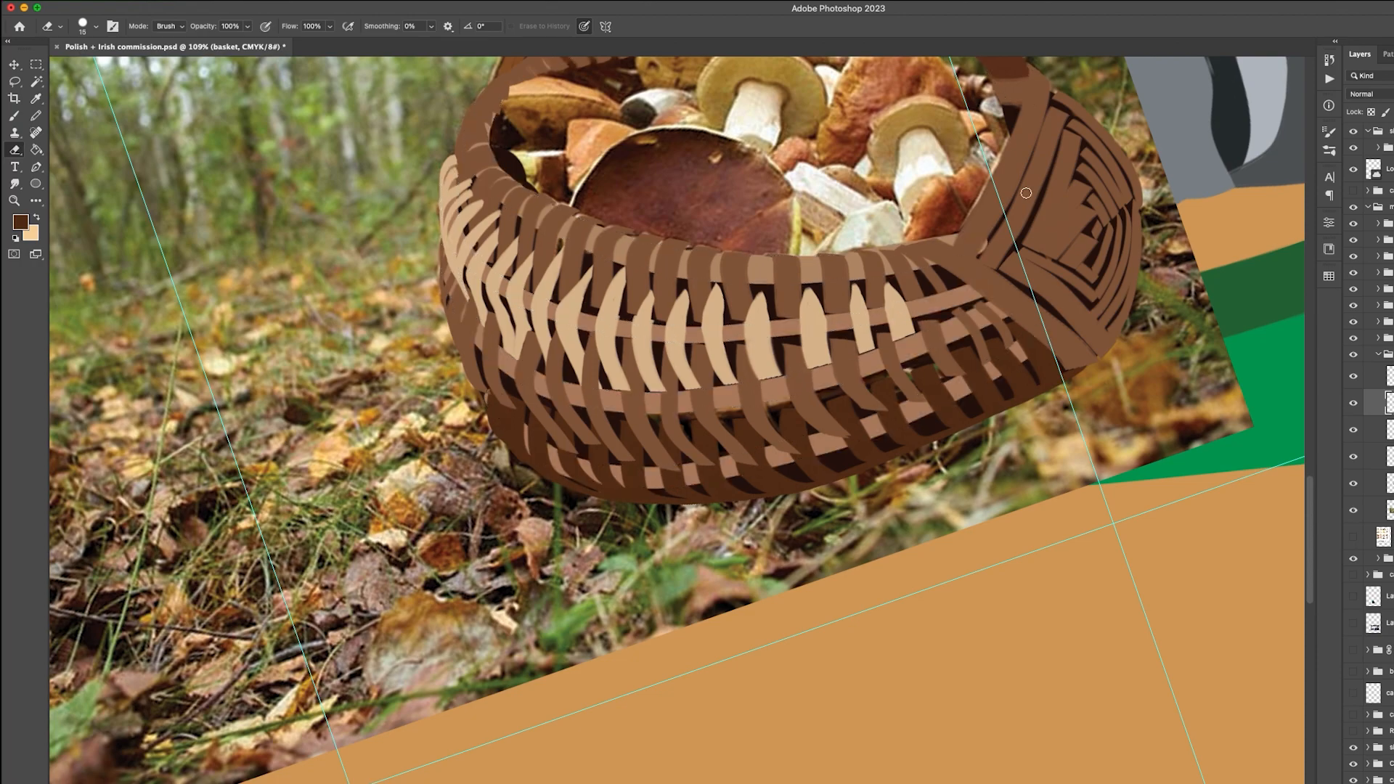
Load Layer 208's shape as a selection, erase the strand ends overlapping it on the basket layer, and deselect
key(v)
click(868, 443)
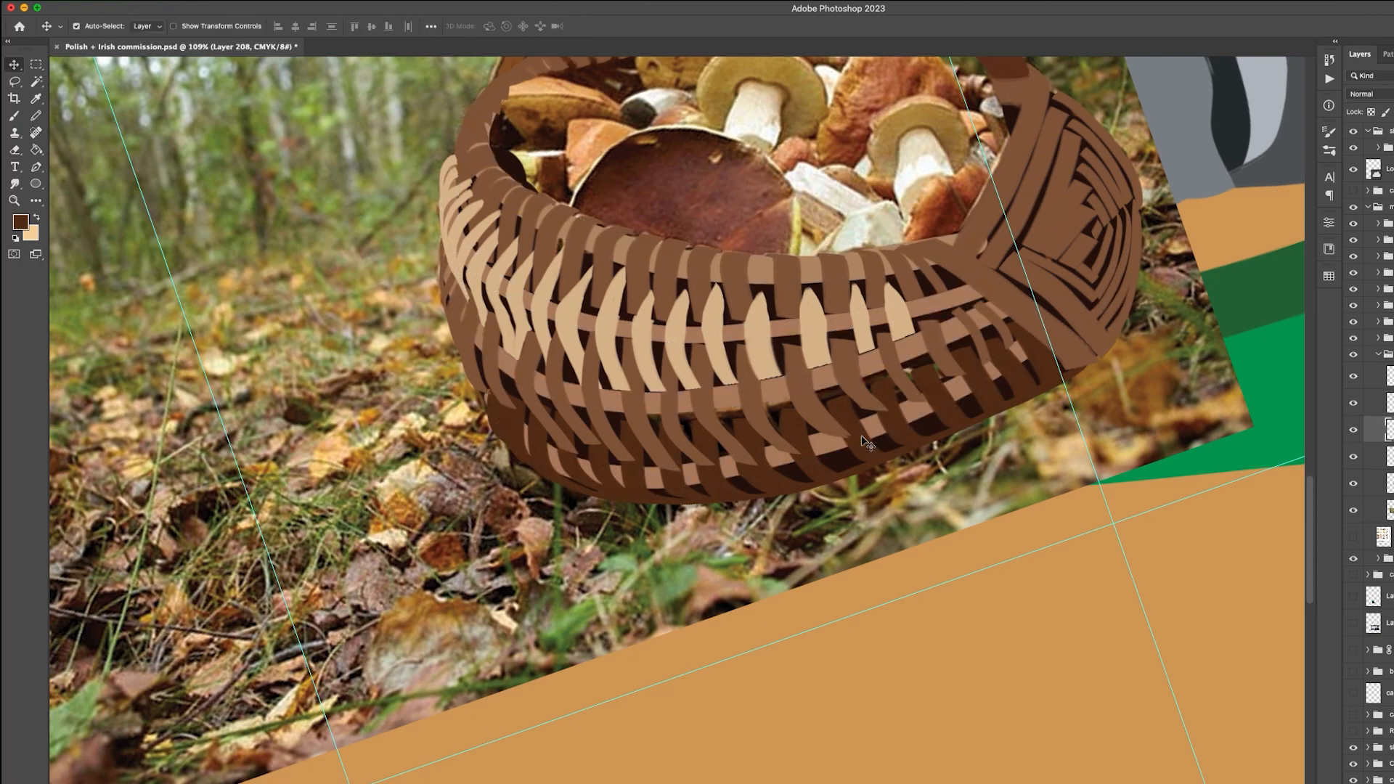
key(shift+super+d)
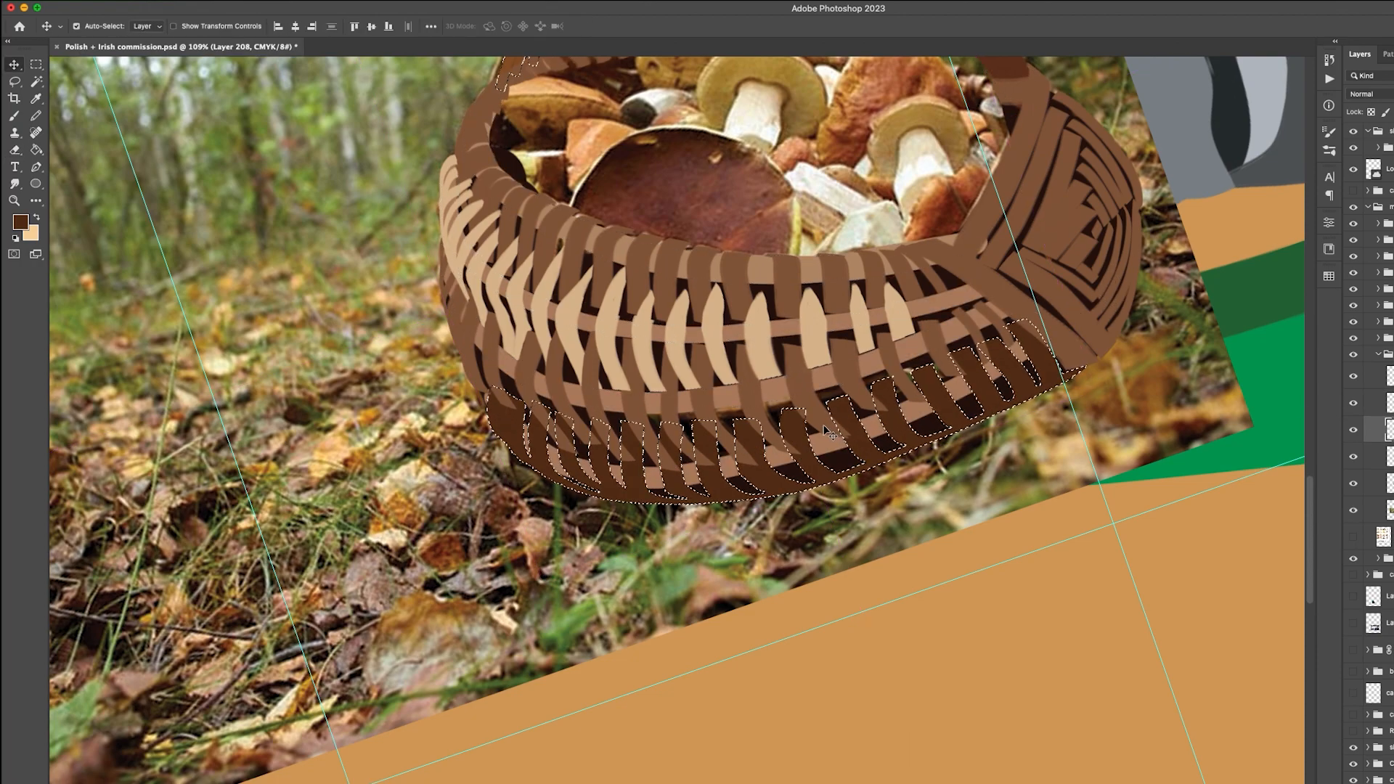
click(1365, 404)
key(e)
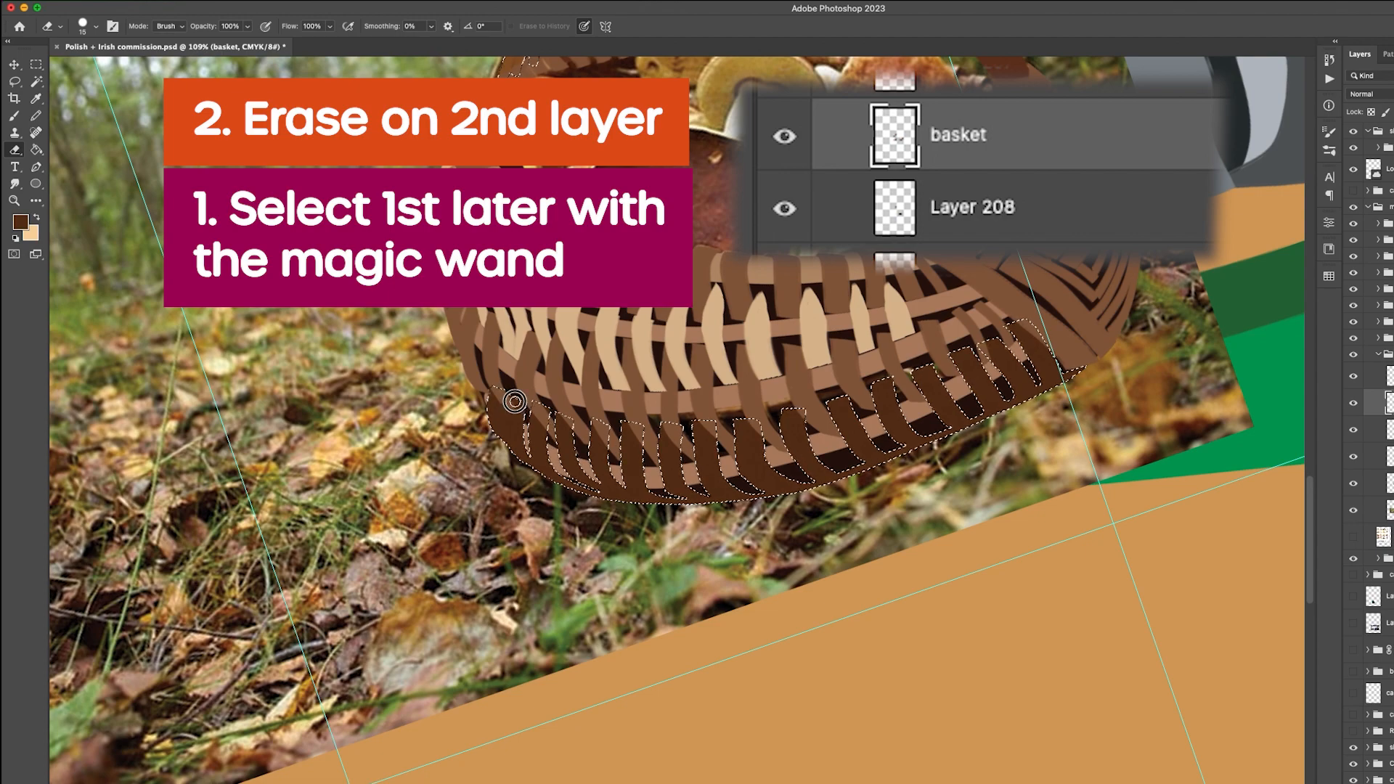
key(super+d)
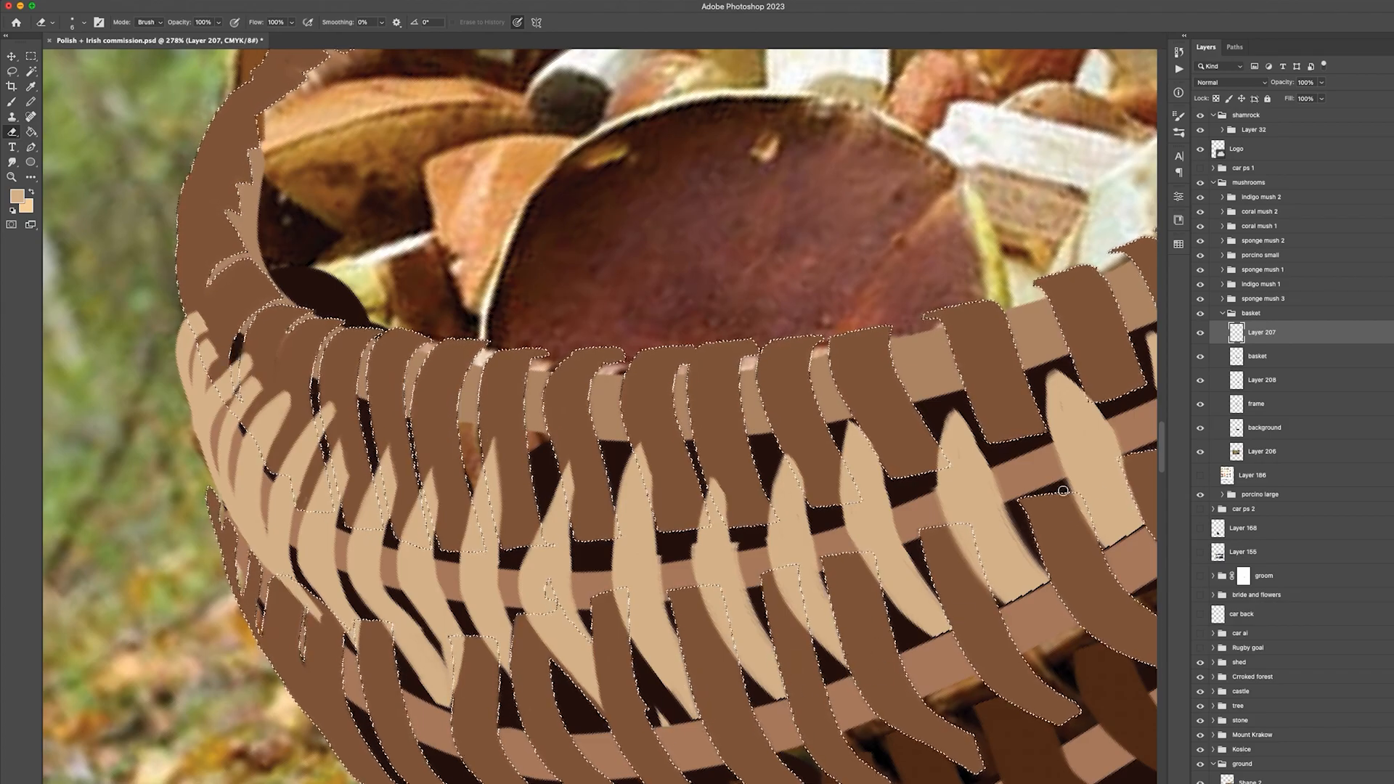
Load the basket layer's shape as a selection, clean the beige highlights overlapping it on Layer 207, and deselect
key(super+d)
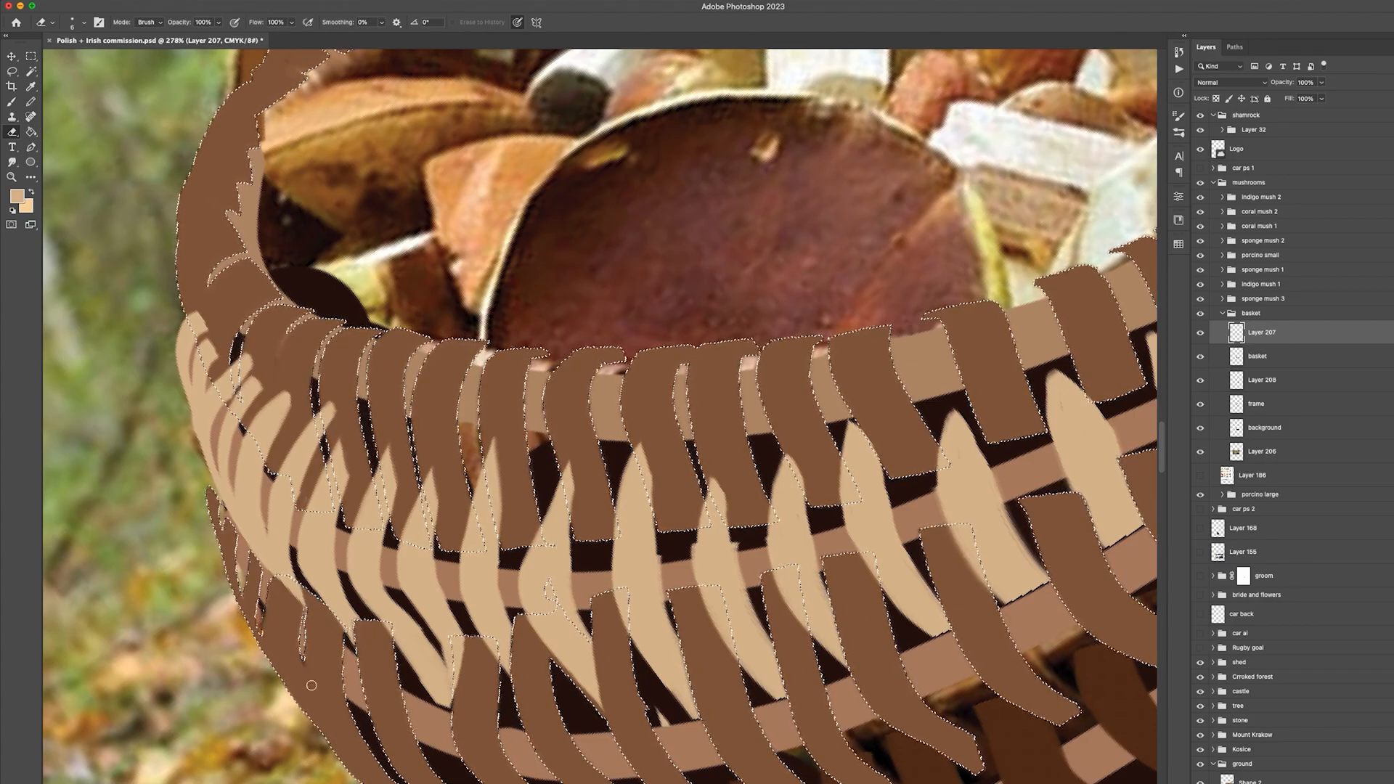
scroll(564, 459, down, 3)
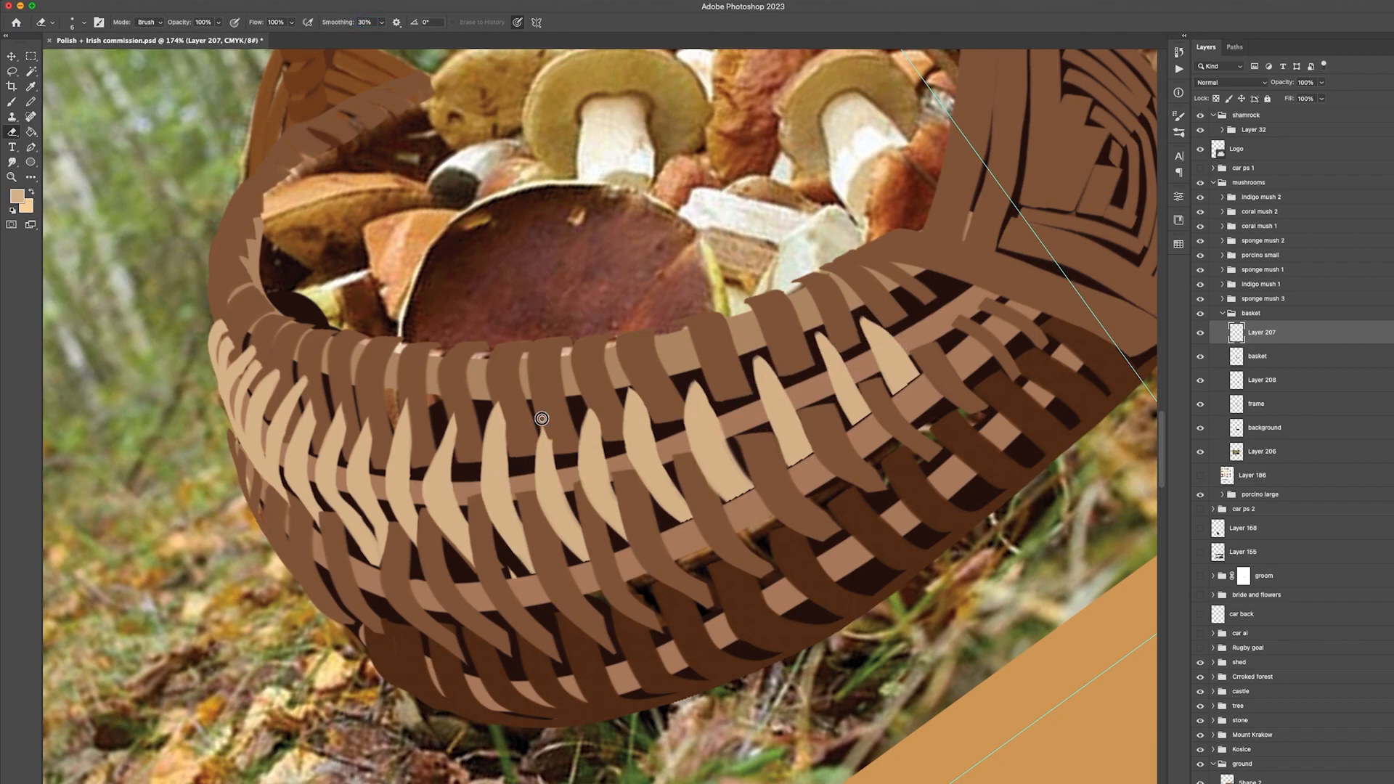
click(1264, 356)
super+click(1236, 355)
click(1264, 332)
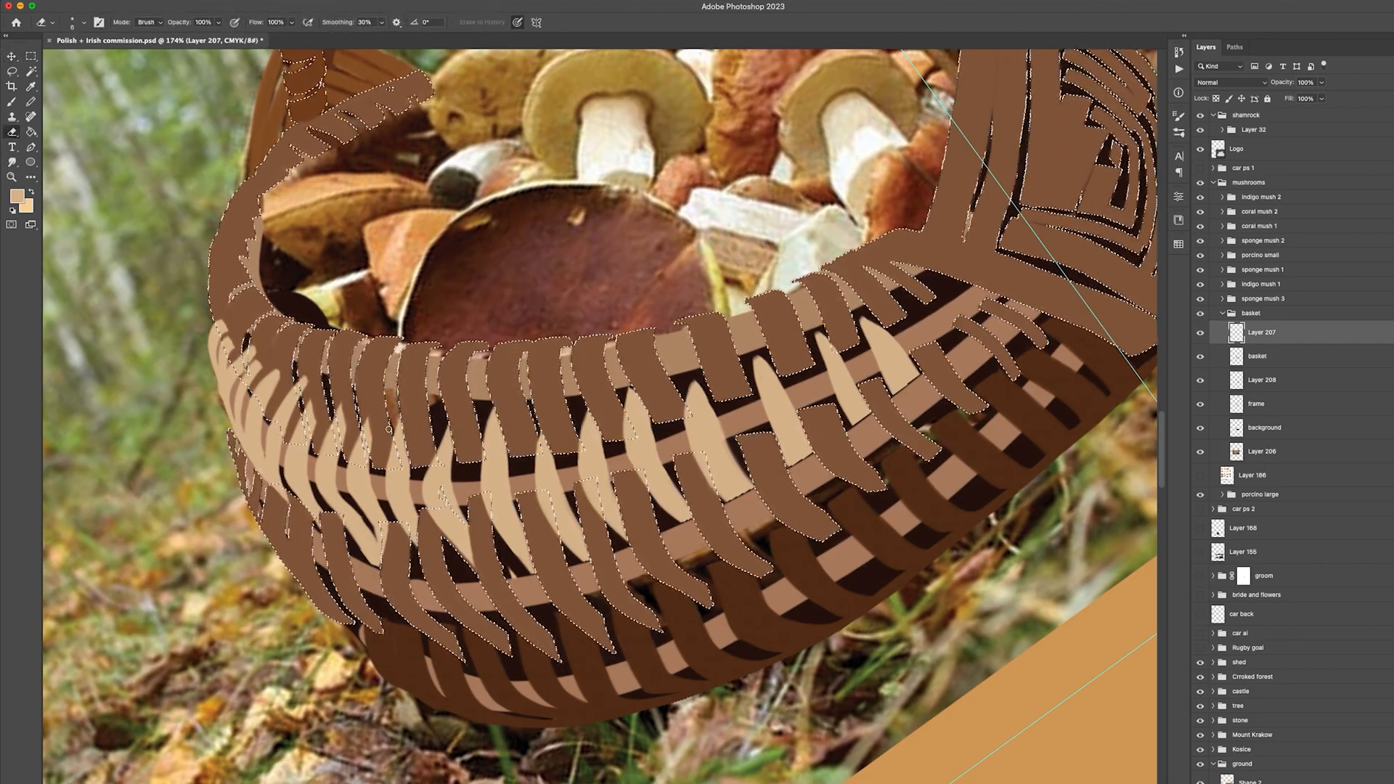
key(super+d)
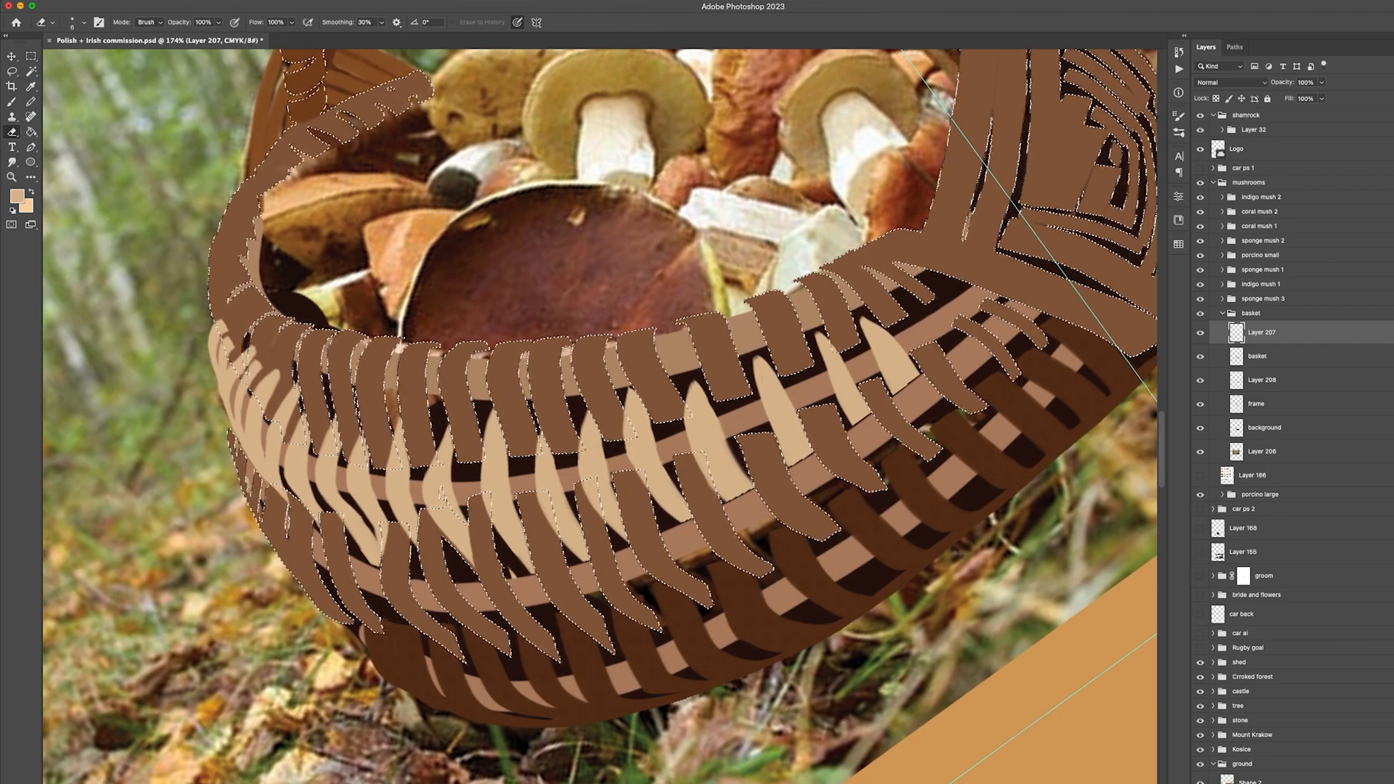
Touch up the edges of the beige highlights and neighbouring strands at the middle of the weave by erasing stray bits
key(b)
scroll(363, 446, up, 3)
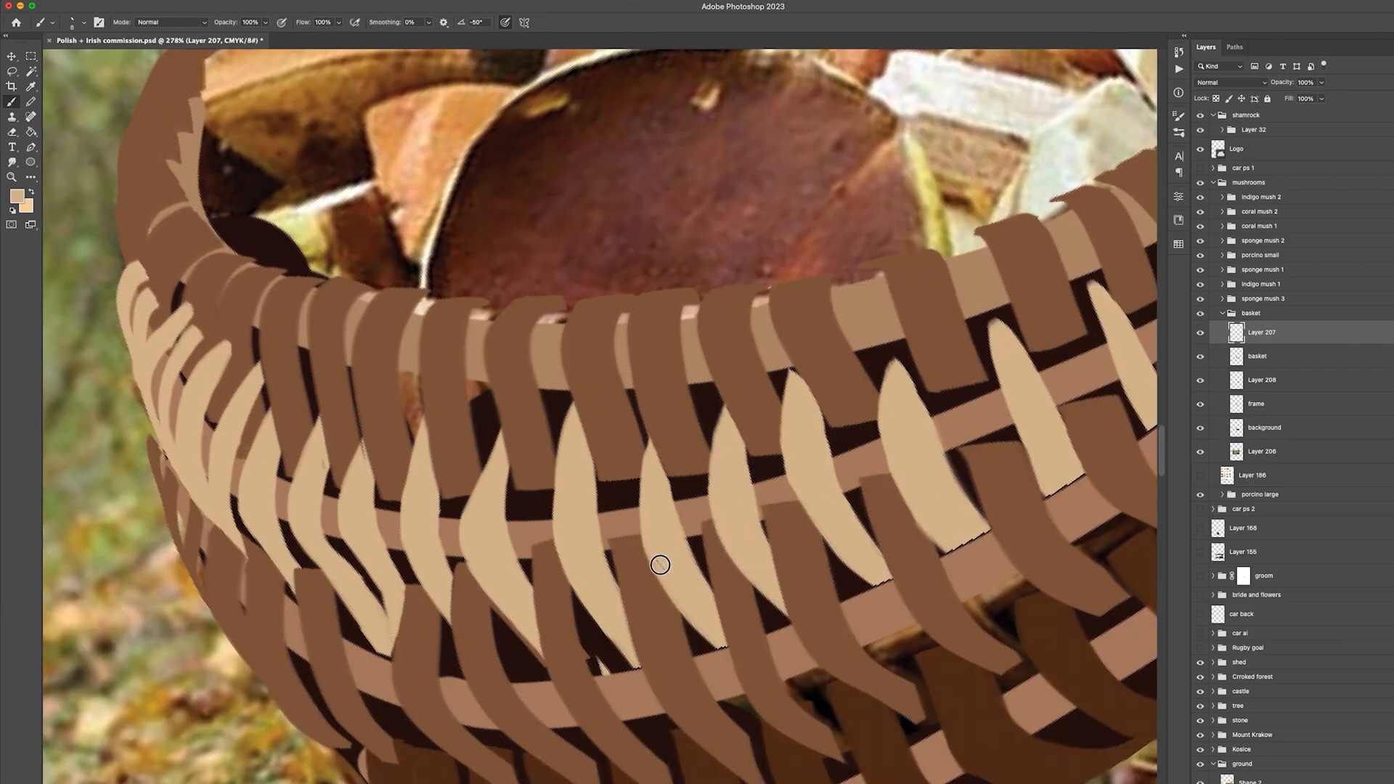
key(e)
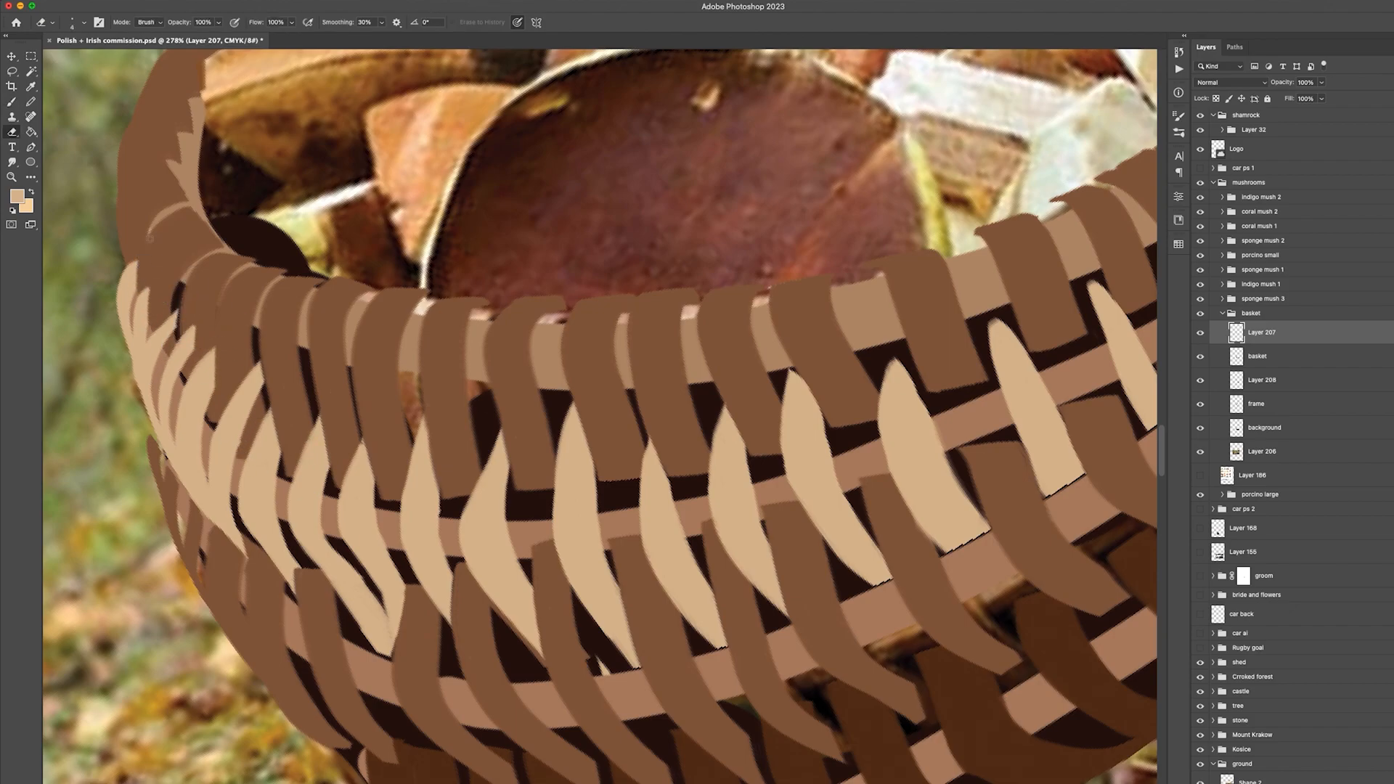
super+click(522, 643)
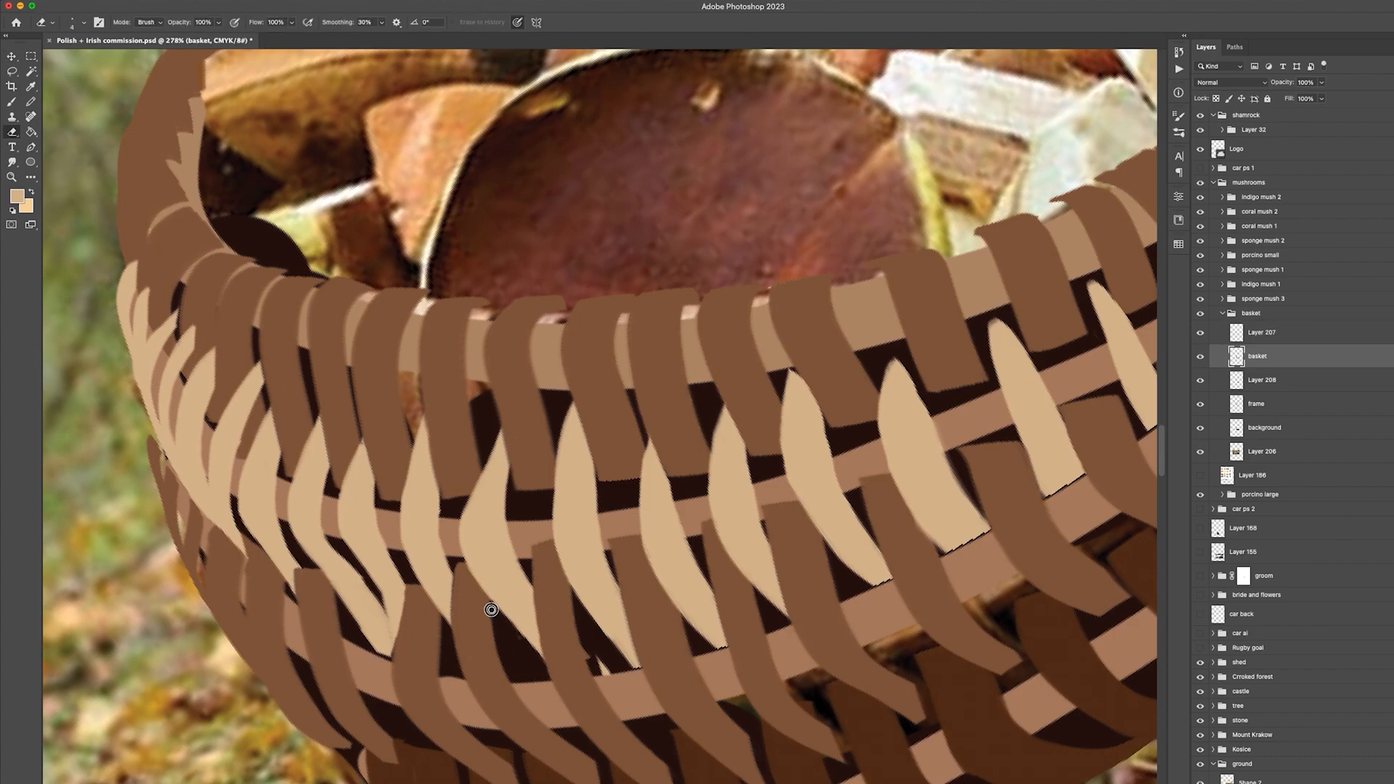
super+click(601, 664)
drag(599, 656, 611, 675)
scroll(683, 595, down, 5)
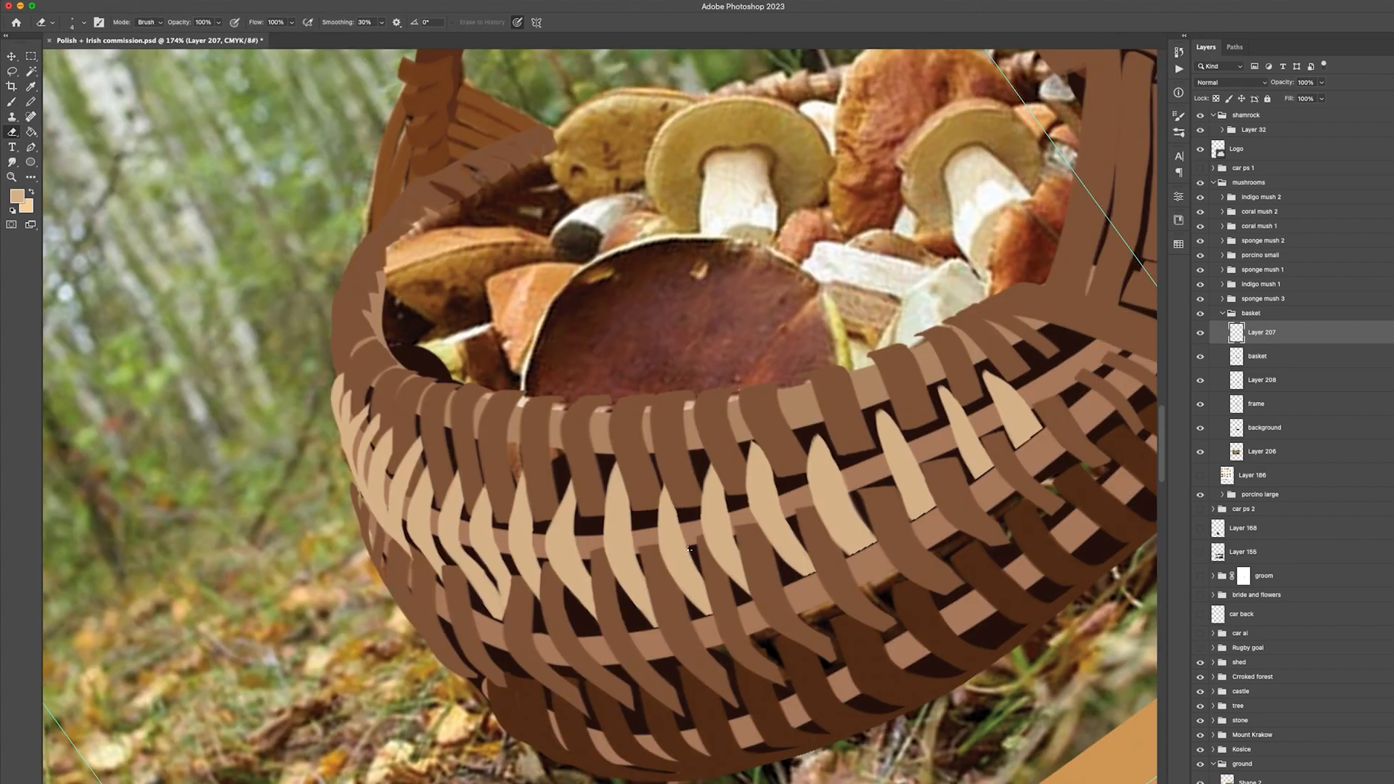
Hide the reference photo on Layer 206, sample the near-black of the gaps, and activate the background layer
key(r)
drag(677, 504, 631, 529)
click(1201, 452)
key(b)
alt+click(719, 713)
super+click(720, 712)
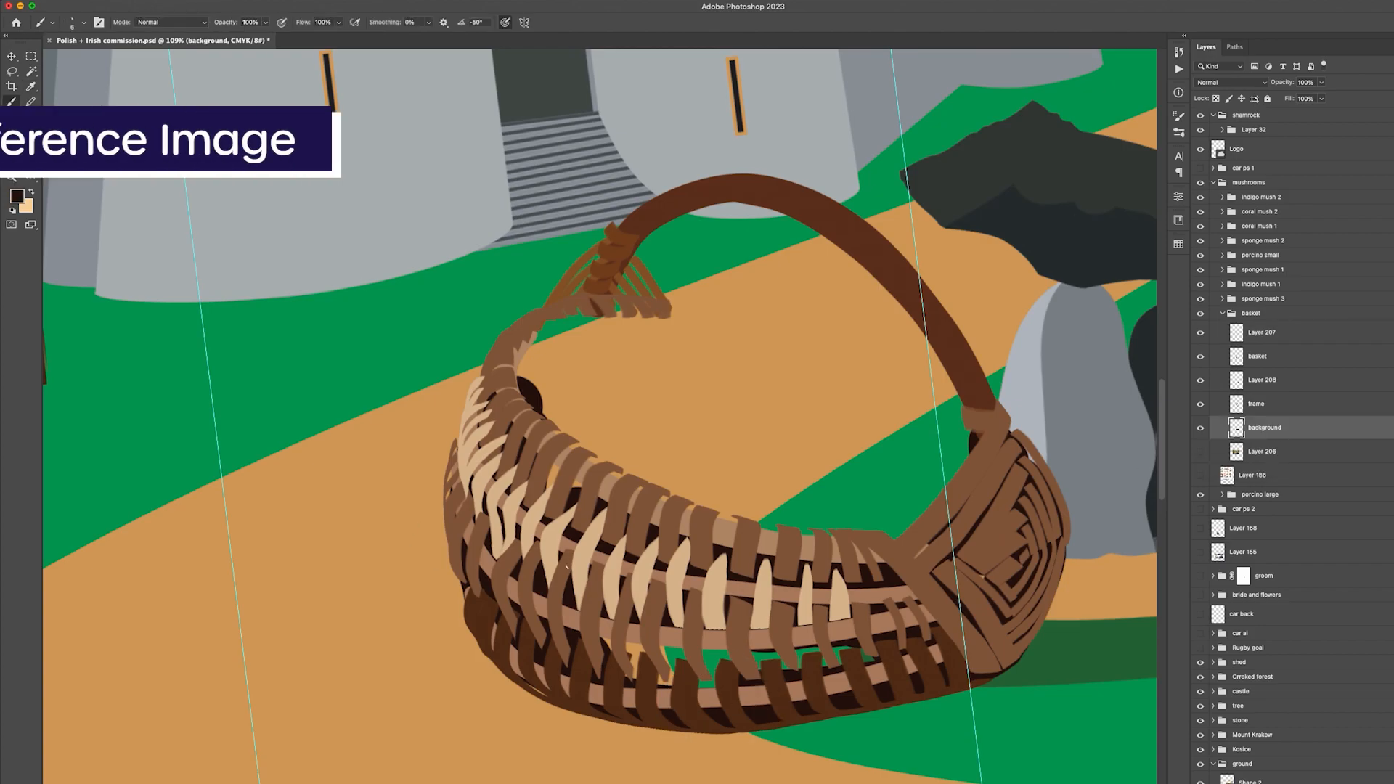
Paint near-black into the remaining gaps behind the weave, side panel and inner rim on the background layer
mouse_move(475, 429)
mouse_down()
mouse_move(462, 492)
mouse_move(535, 654)
mouse_move(715, 635)
mouse_move(871, 654)
mouse_up()
click(1020, 499)
drag(973, 456, 887, 560)
key(r)
drag(515, 376, 553, 334)
key(b)
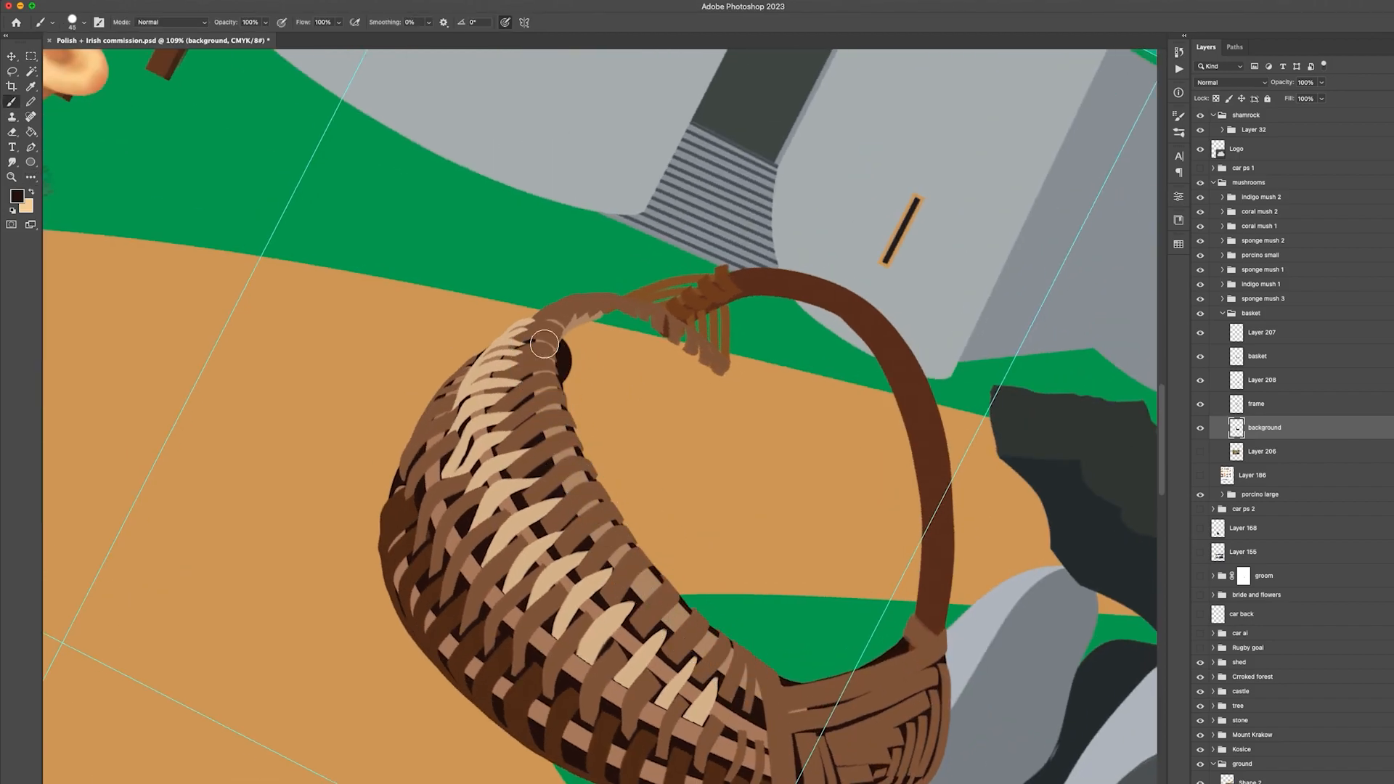
key(r)
drag(556, 353, 531, 397)
key(e)
Pick a dark brown and paint the gaps behind the handle's far joint and inner rim on the background layer
key(b)
alt+click(571, 286)
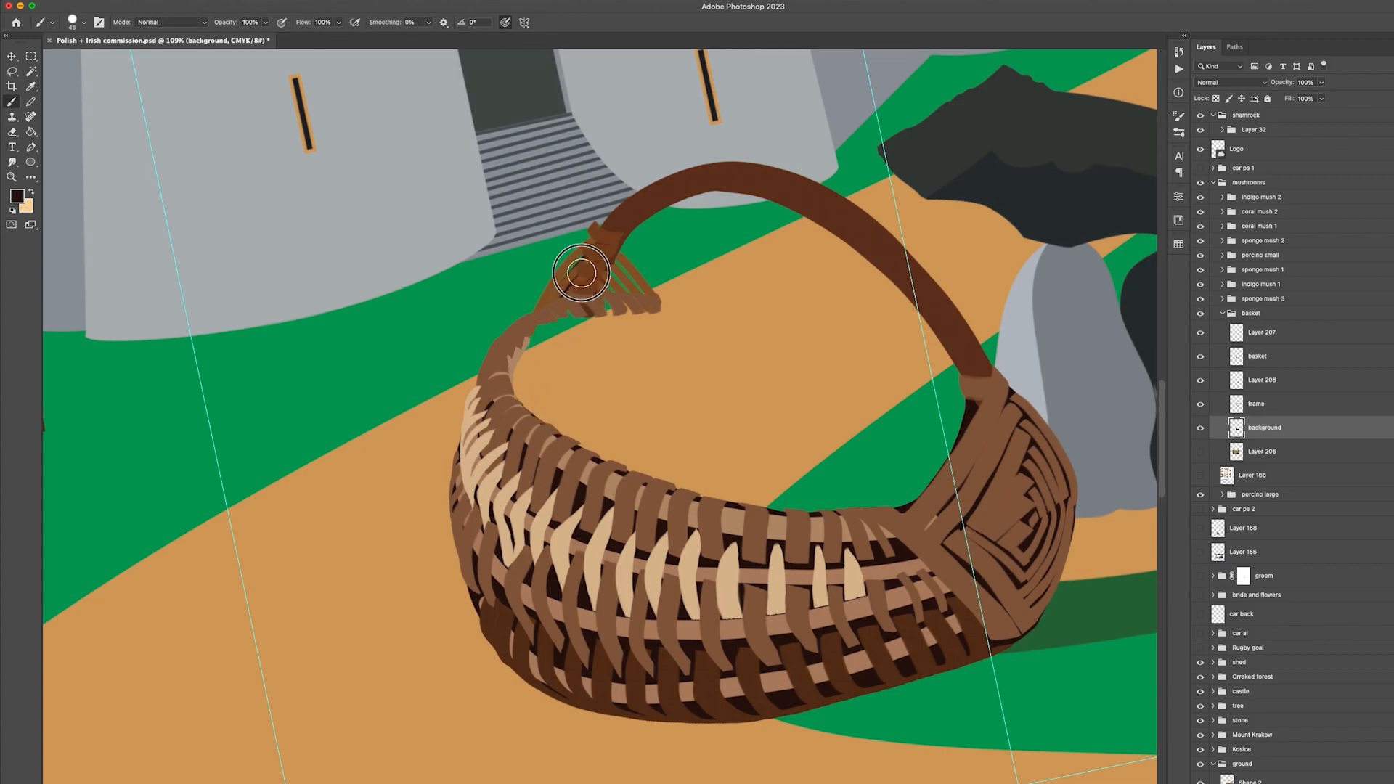
alt+click(612, 263)
click(17, 196)
click(1121, 587)
key(Return)
mouse_move(632, 290)
mouse_down()
mouse_move(594, 261)
mouse_move(569, 300)
mouse_move(584, 307)
mouse_move(505, 336)
mouse_move(509, 381)
mouse_up()
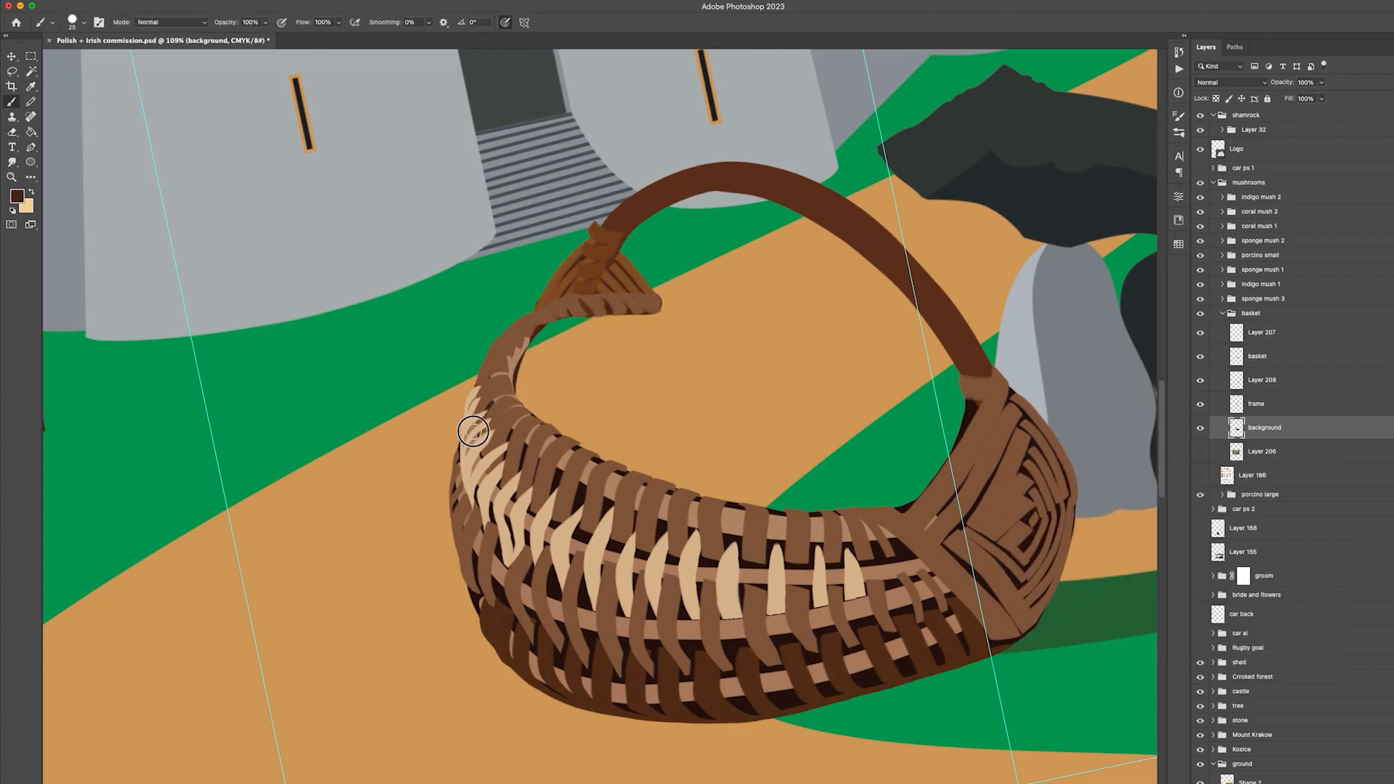
key(e)
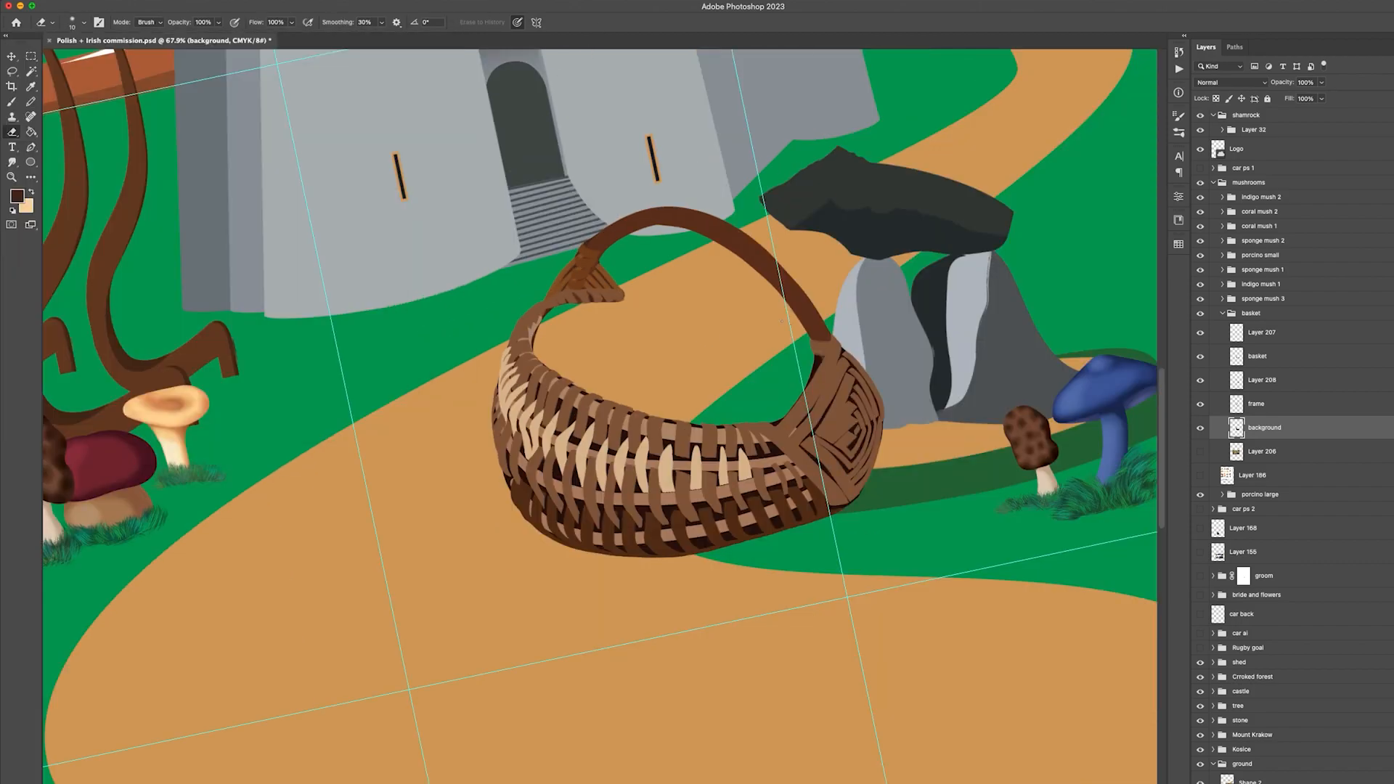
Create a layer named shadow at the top of the basket group
key(super+shift+alt+n)
drag(1349, 404, 1349, 327)
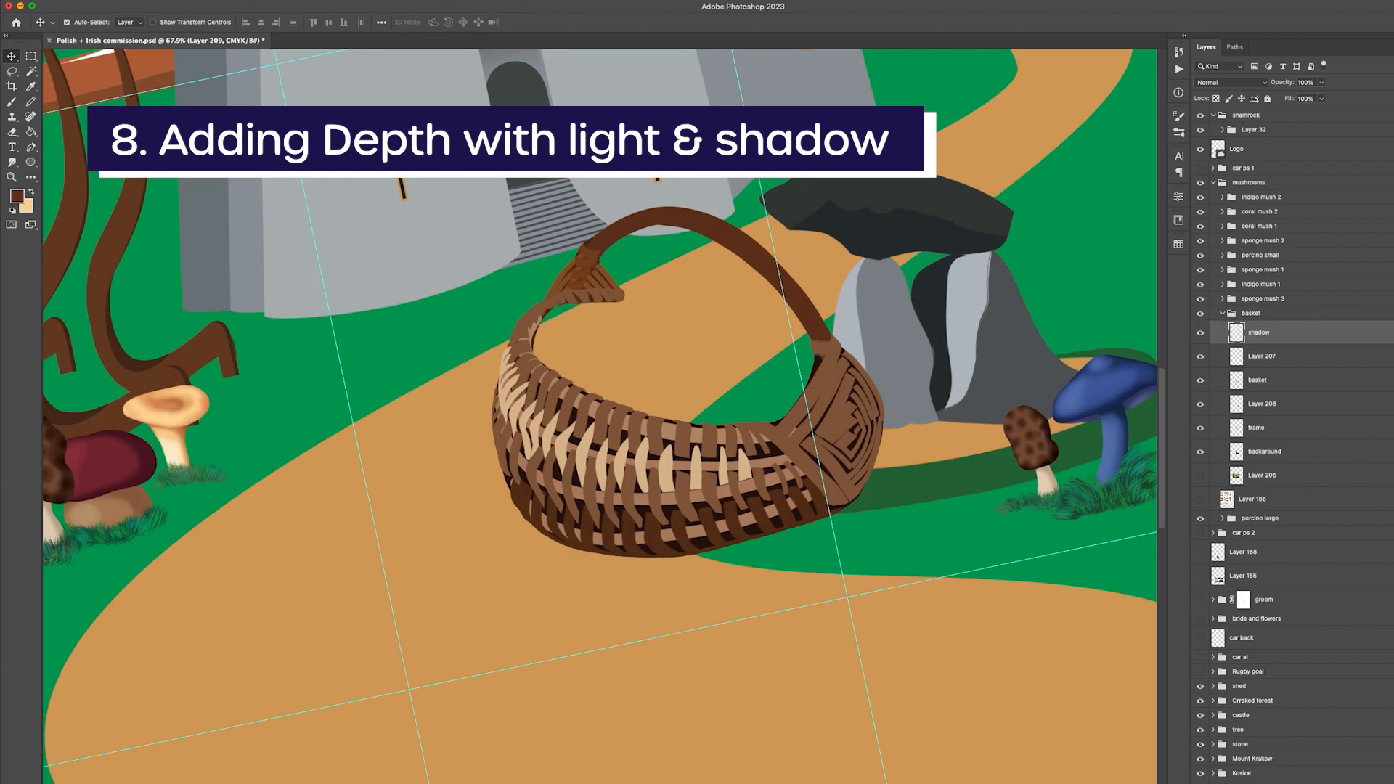
key(b)
key(super+z)
Choose a darker brown, enlarge the brush, and paint a shadow on the handle's lower right part
click(83, 22)
click(17, 196)
click(1118, 585)
click(1123, 603)
click(1276, 479)
key(])
key(])
key(])
drag(823, 341, 805, 289)
Move the shadow layer above the basket group, clip it to the group, and erase part of the handle's shadow
drag(1303, 332, 1304, 306)
right_click(1305, 318)
click(1340, 496)
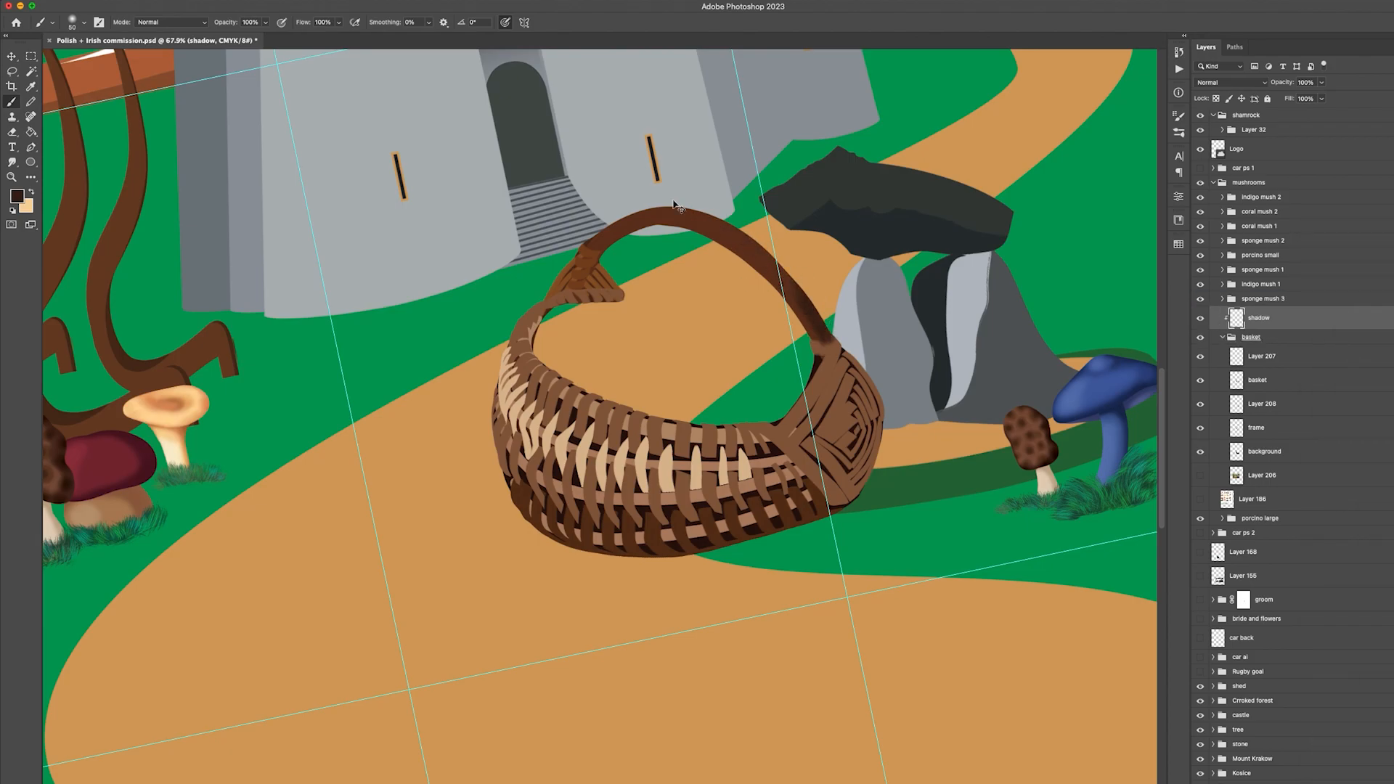
key(e)
key(])
key(])
key(])
drag(826, 338, 794, 267)
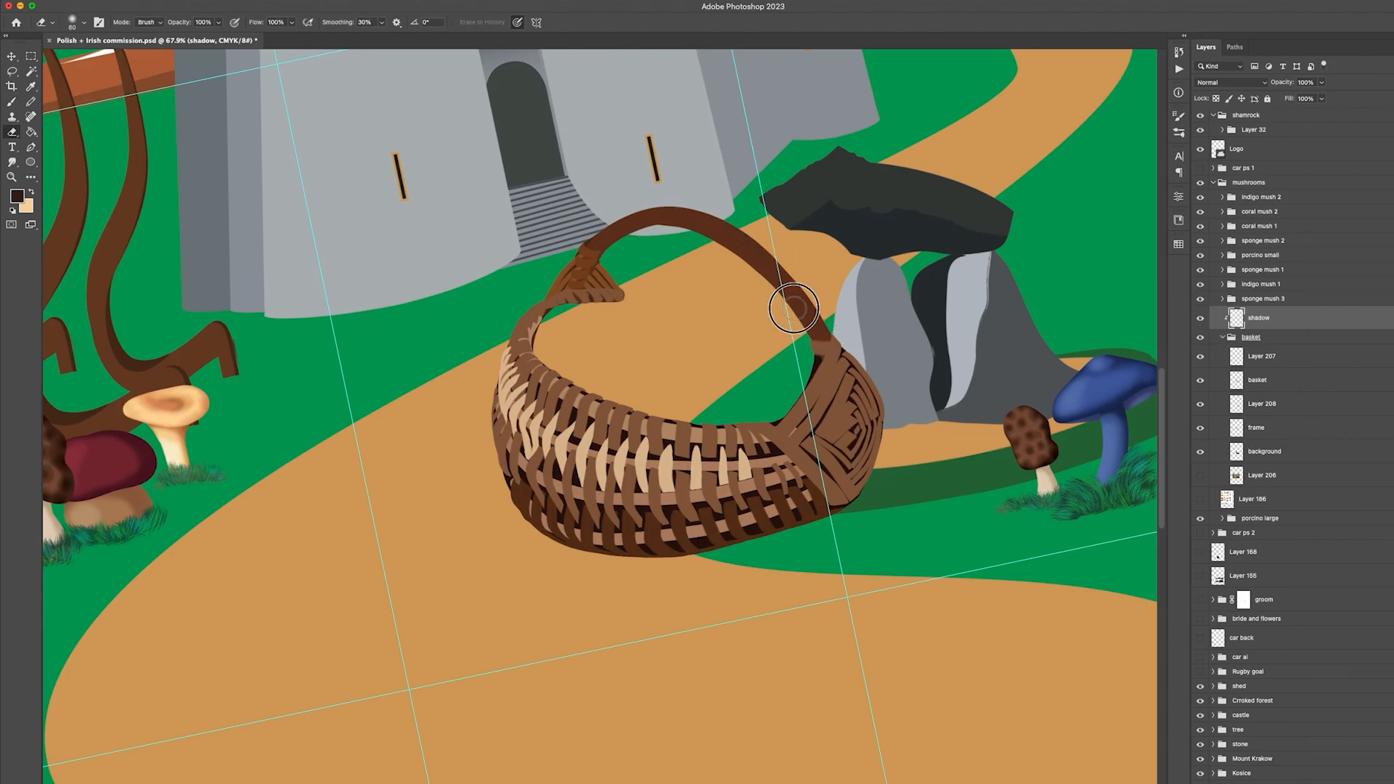
Switch the eraser to another brush preset and repaint the shadow up the handle's lower right part
click(77, 23)
double_click(228, 195)
scroll(868, 370, up, 5)
key(r)
drag(862, 371, 860, 466)
key(b)
drag(838, 395, 812, 256)
key(e)
Move the shadow layer directly above the frame layer, clipped to it, and paint shadow along the handle
mouse_move(1329, 318)
mouse_down()
mouse_move(1323, 389)
mouse_move(1305, 381)
mouse_move(1304, 415)
mouse_up()
click(1202, 427)
click(1201, 428)
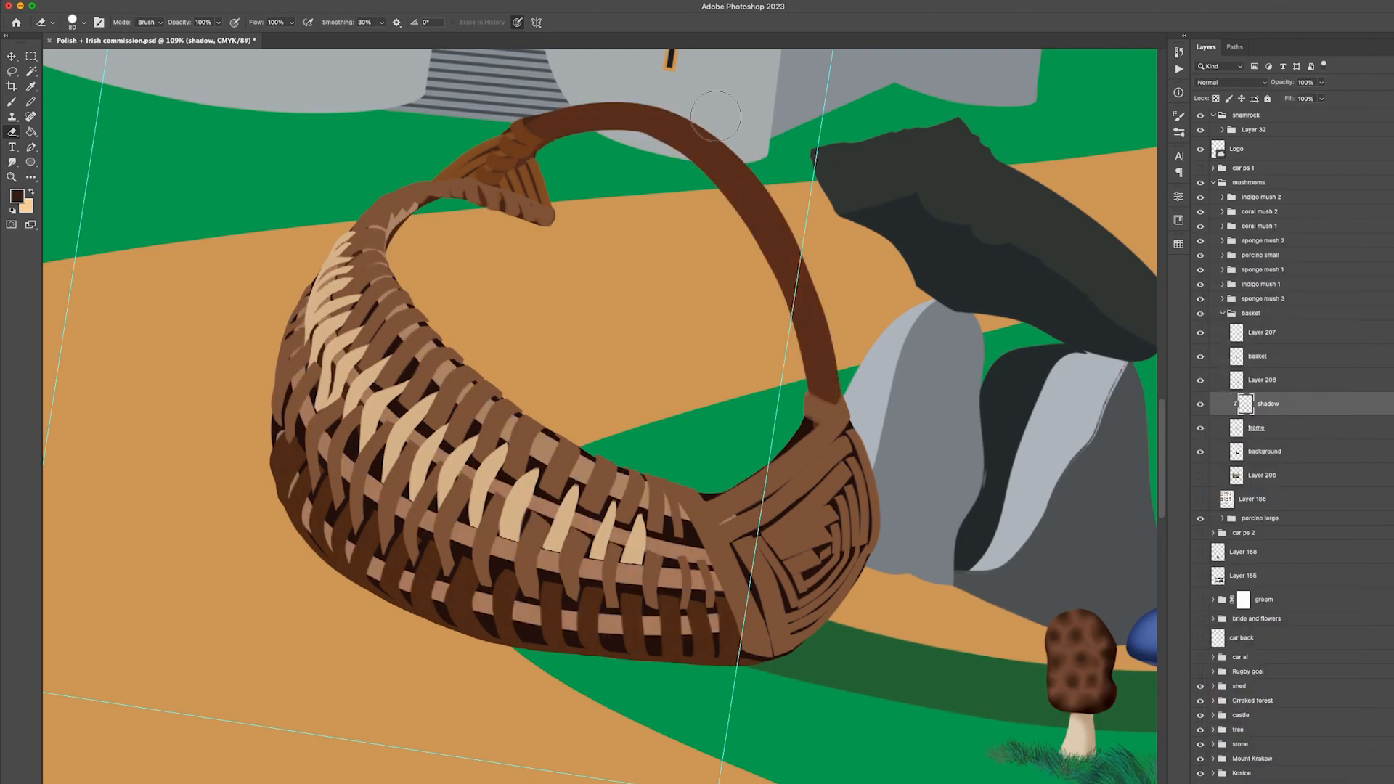
key(b)
drag(770, 191, 825, 400)
drag(553, 137, 750, 239)
Erase the excess shadow along the handle from its near joint up to the top of the arch
scroll(779, 363, down, 5)
key(r)
drag(745, 310, 733, 297)
key(e)
drag(803, 367, 626, 214)
Paint dark brown shadows across the basket's lower frame ribs on the shadow layer with a 45 px brush
key(b)
key(bracketright)
key(bracketright)
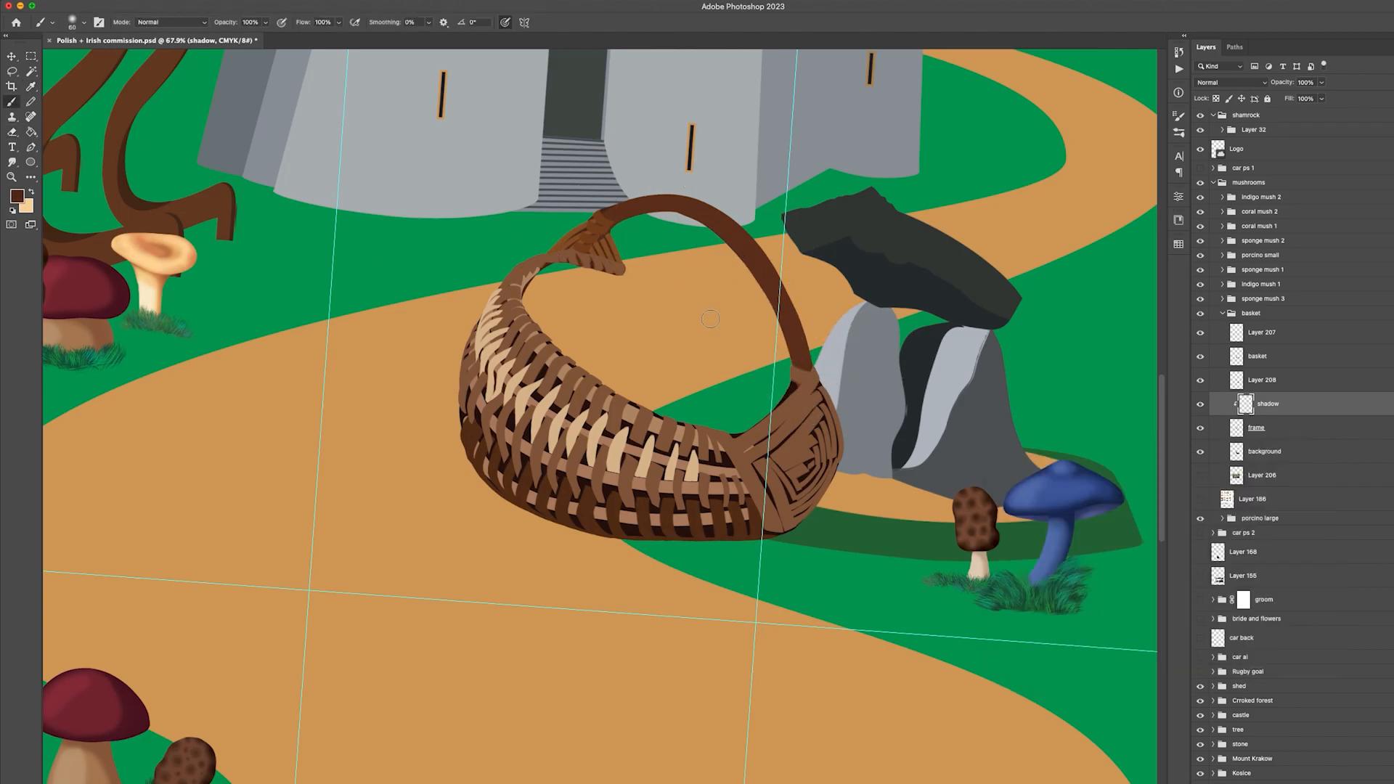
mouse_move(541, 519)
mouse_down()
mouse_move(752, 490)
mouse_move(637, 496)
mouse_move(492, 451)
mouse_move(468, 423)
mouse_move(570, 495)
mouse_move(737, 480)
mouse_up()
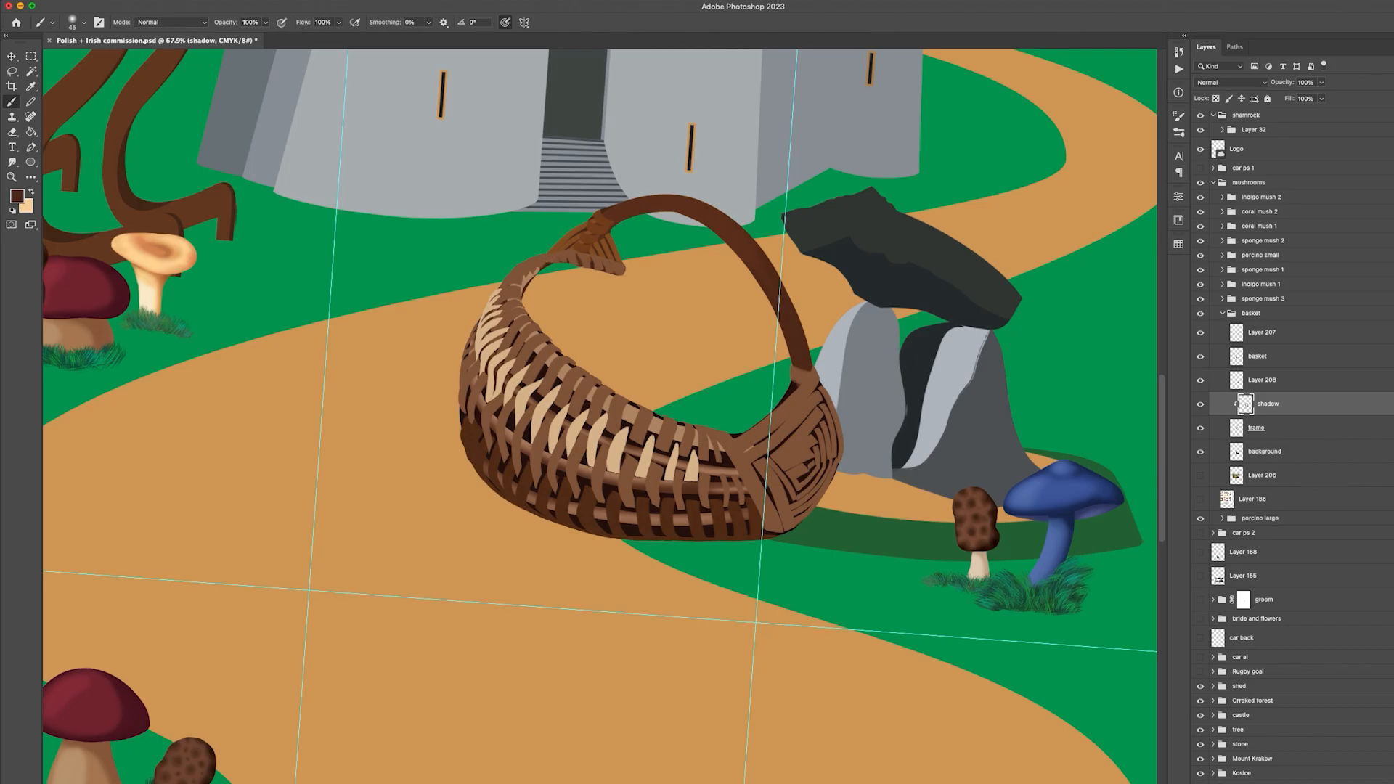
key(e)
key(b)
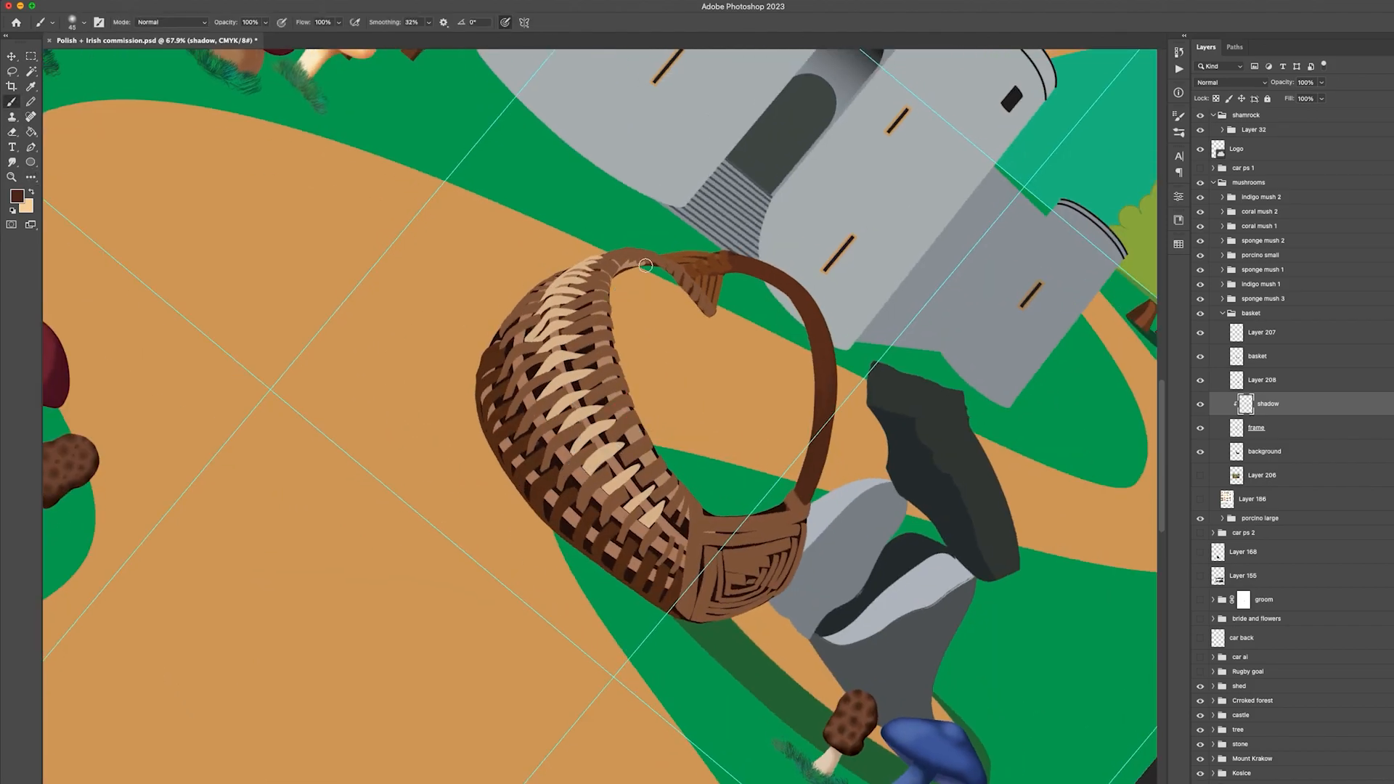
Shade the rim and the middle and outer frame ribs where they pass under the woven strands
mouse_move(645, 265)
mouse_down()
mouse_move(602, 310)
mouse_move(688, 525)
mouse_move(603, 401)
mouse_move(594, 264)
mouse_move(549, 364)
mouse_move(598, 460)
mouse_move(682, 552)
mouse_up()
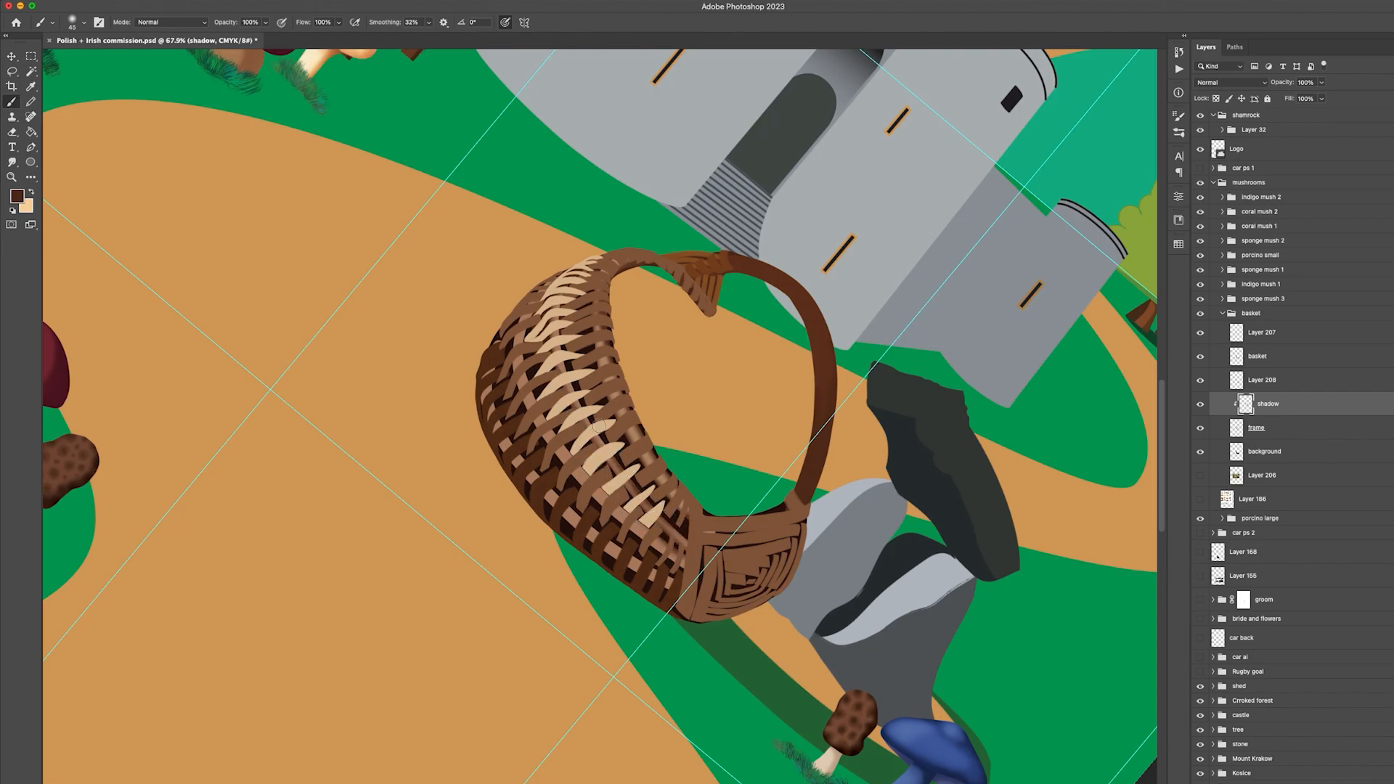
drag(570, 290, 632, 541)
mouse_move(543, 521)
mouse_down()
mouse_move(491, 447)
mouse_move(496, 369)
mouse_move(661, 565)
mouse_move(686, 575)
mouse_up()
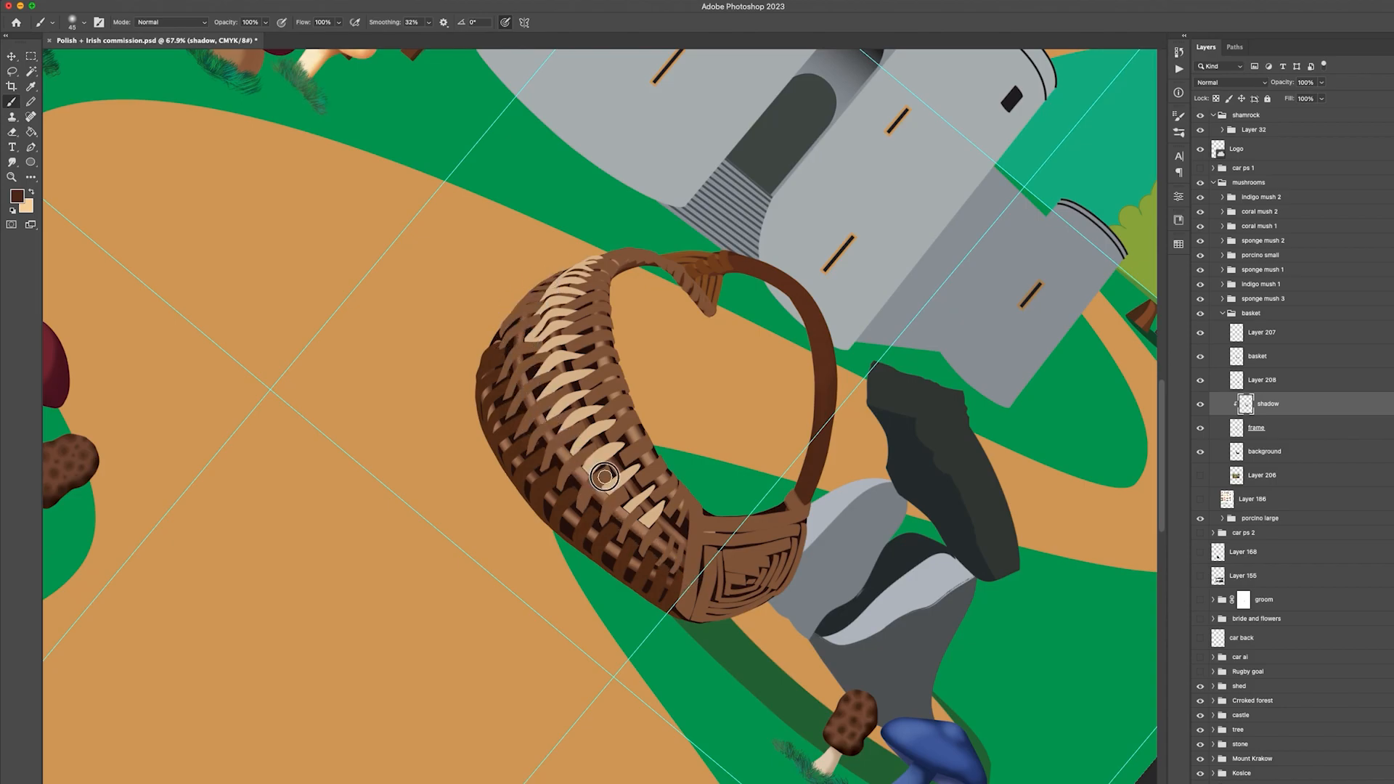
drag(497, 340, 481, 385)
Straighten the canvas, sample the side panel's brown, and set a brown foreground colour for the strand shadows
key(r)
mouse_move(589, 276)
mouse_down()
mouse_move(517, 271)
mouse_move(478, 300)
mouse_up()
alt+click(798, 398)
key(n)
click(797, 398)
click(1273, 480)
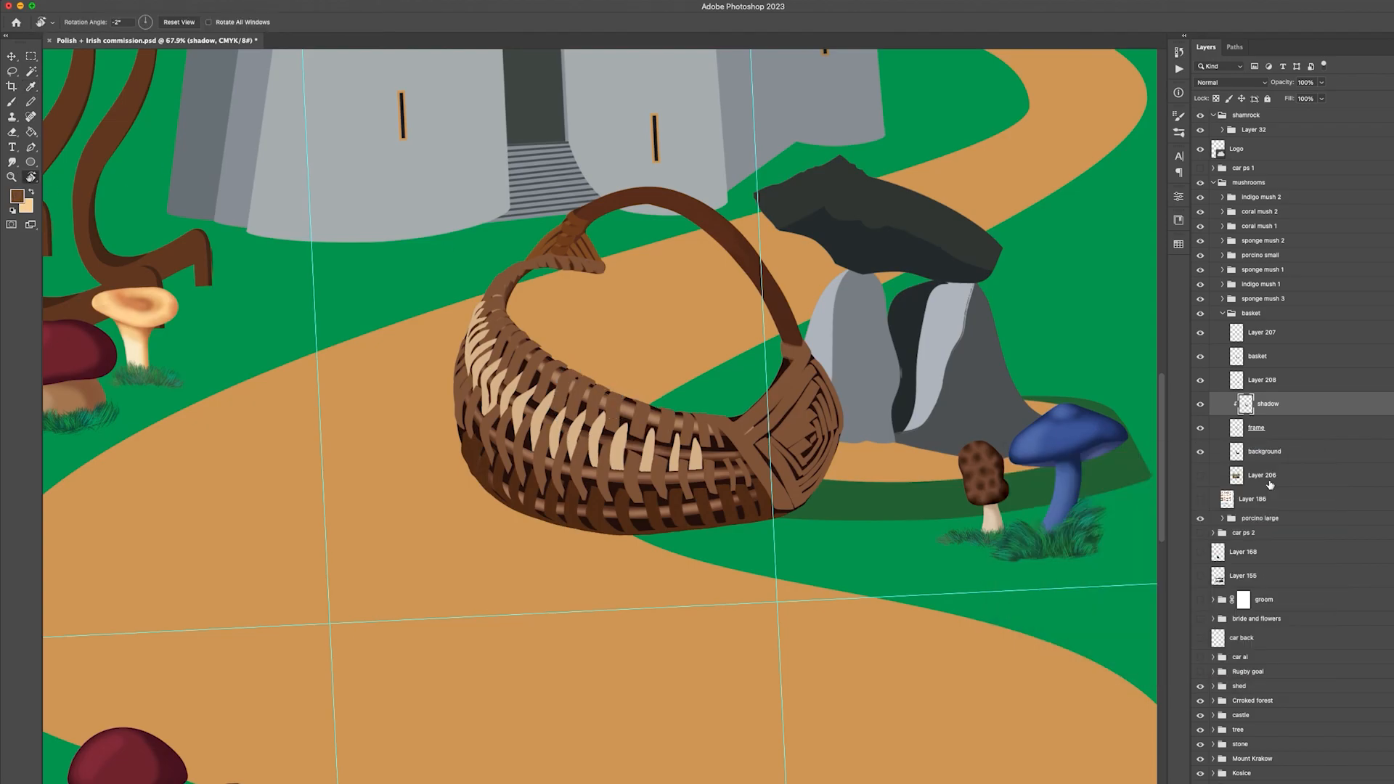
Create a new shadow layer directly above the basket layer and clip it to that layer
click(1258, 356)
key(b)
key(alt+shift+super+n)
right_click(1297, 358)
click(1340, 501)
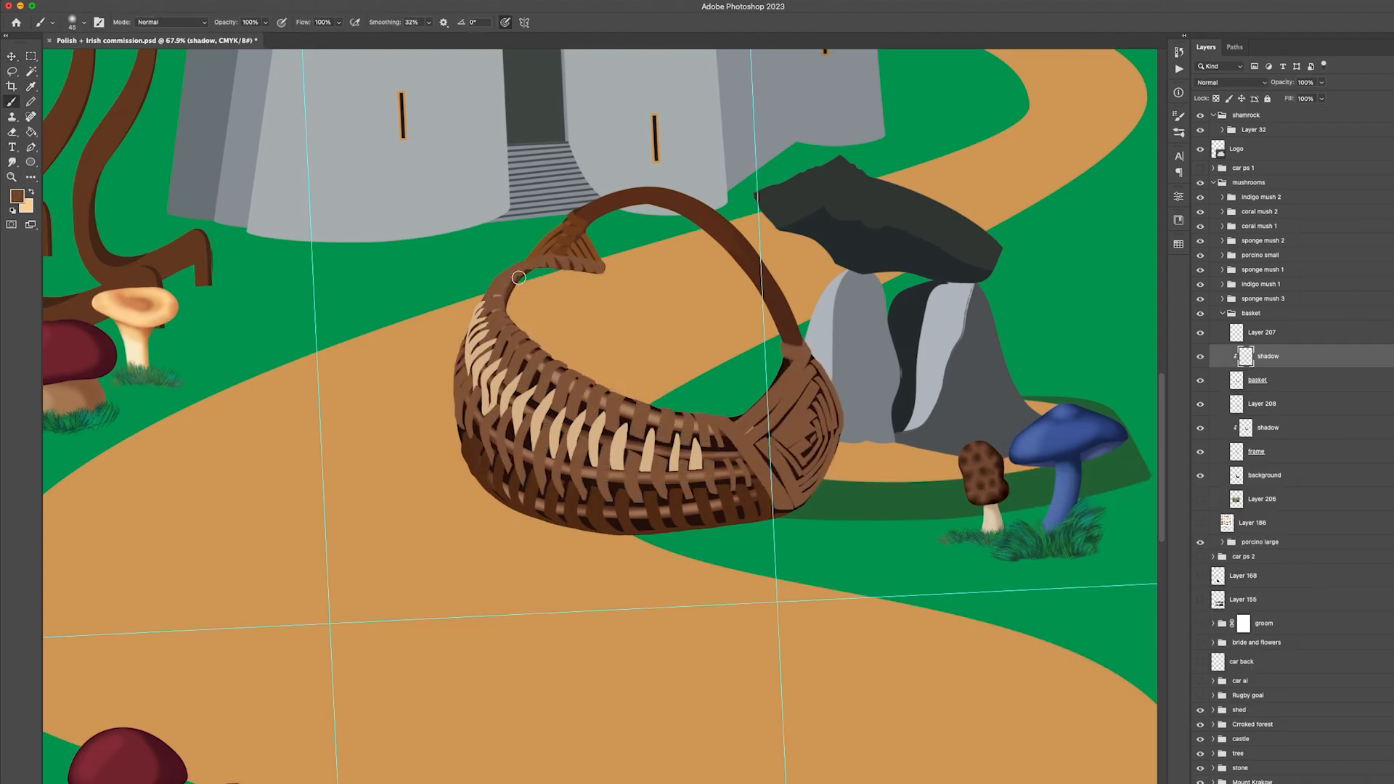
Sample the brown near the rim, pick a darker brown from it, and ready the 25 px brush for shading
scroll(502, 446, up, 5)
key(e)
key(i)
click(523, 175)
click(17, 196)
click(1099, 575)
click(1248, 479)
key(b)
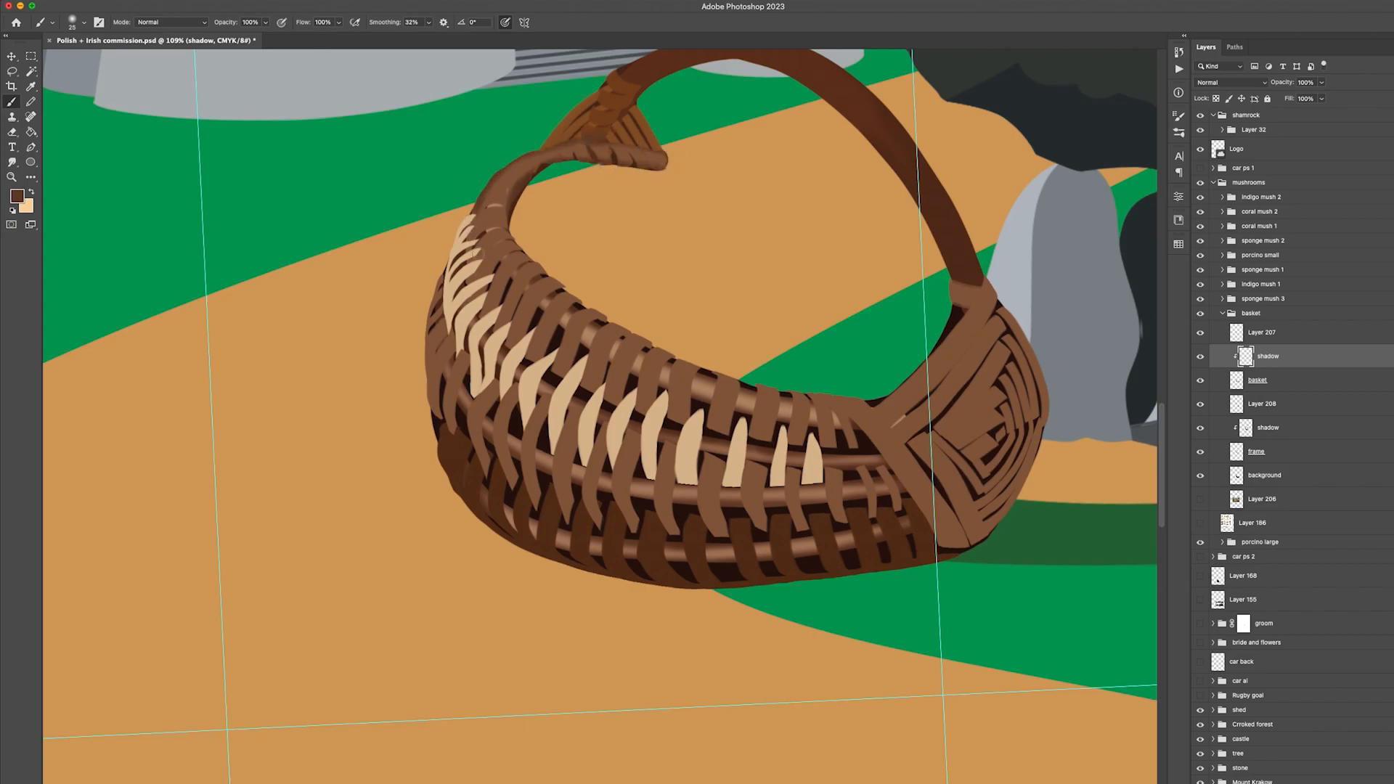
Shade the brown strands at the basket's rounded left end on the clipped shadow layer, enlarging the brush to 30 px
scroll(475, 249, up, 3)
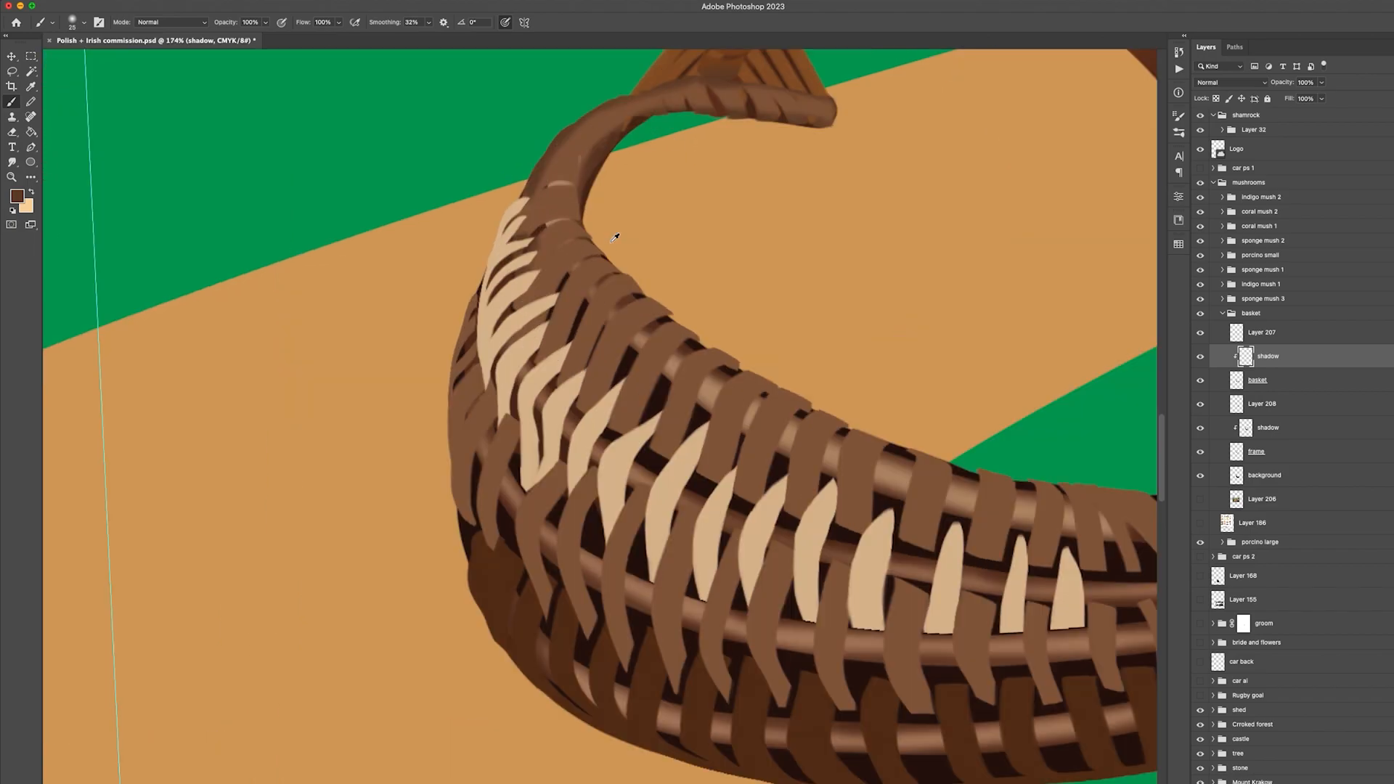
key(e)
key(b)
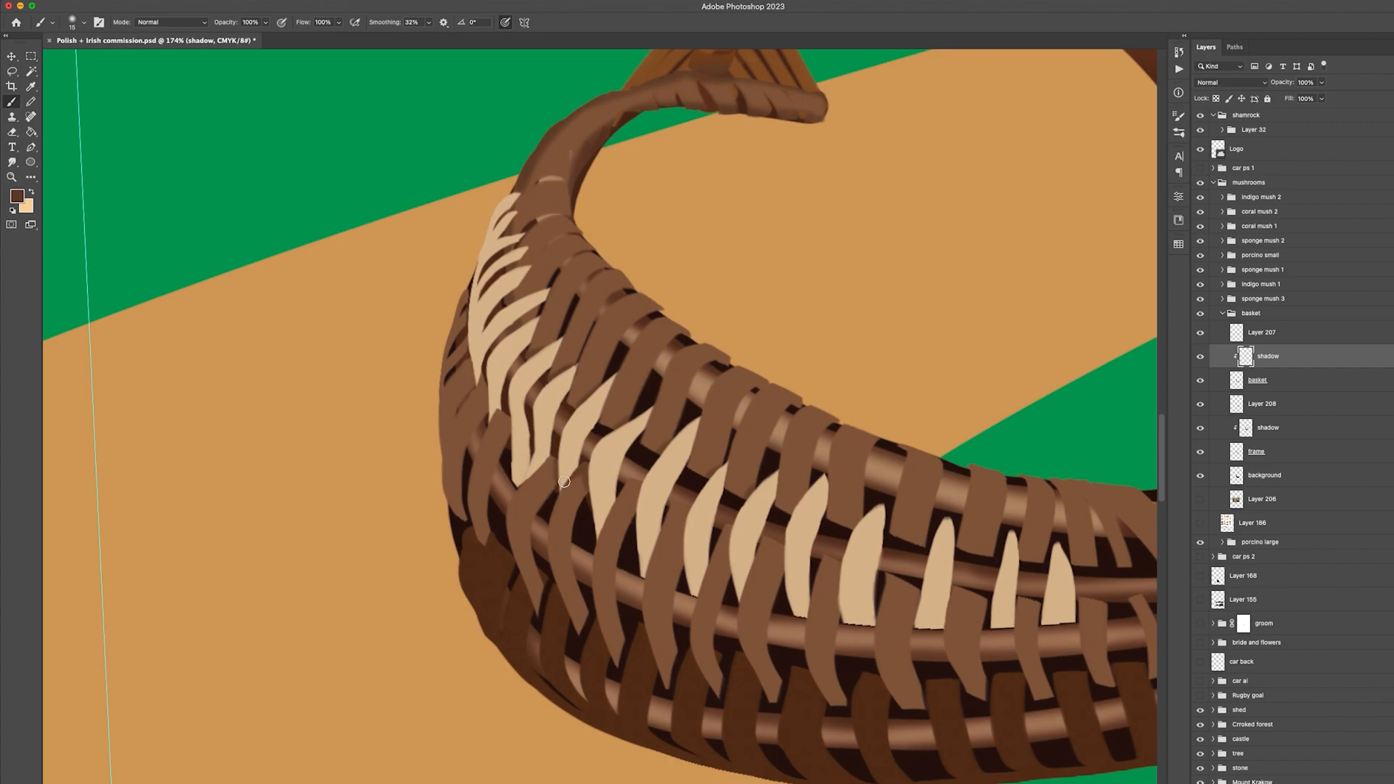
key(e)
key(b)
key(bracketright)
key(bracketright)
key(bracketright)
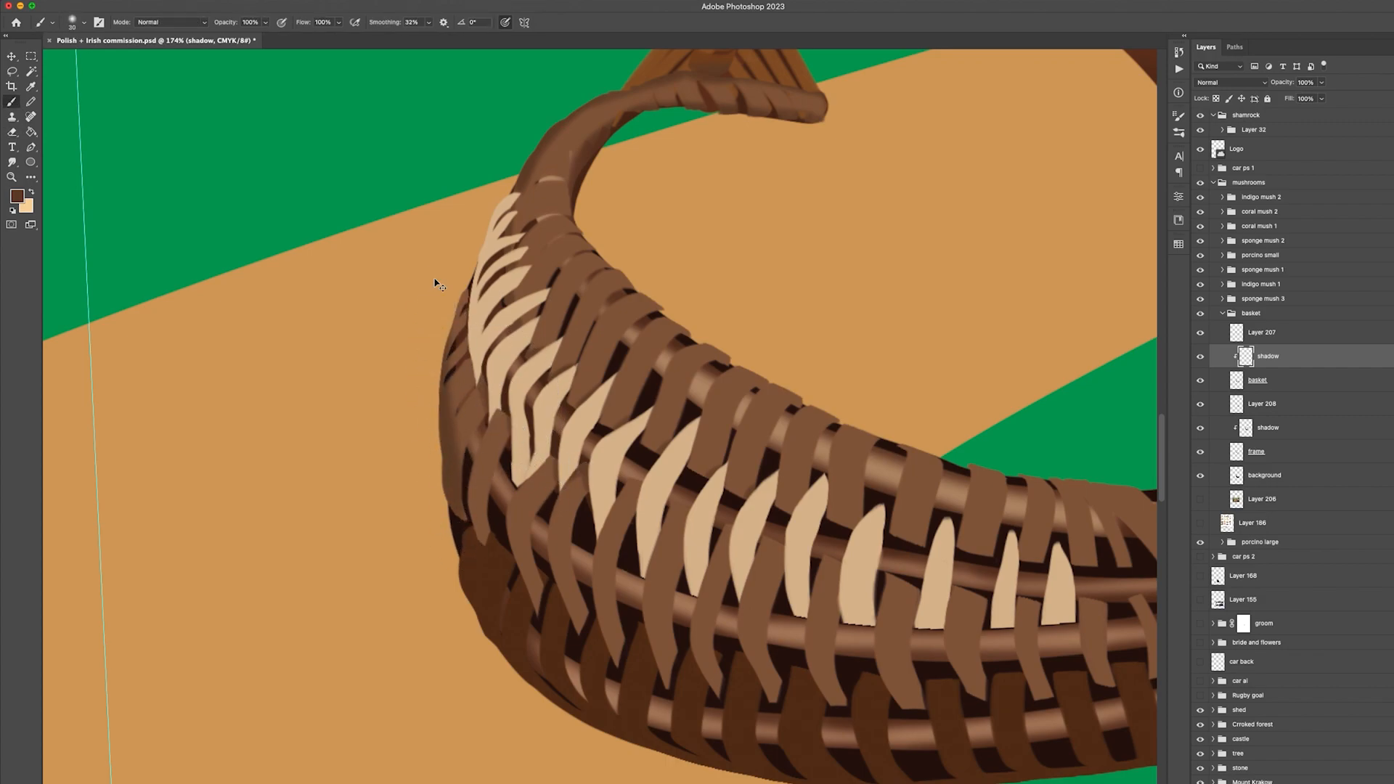
drag(460, 512, 471, 528)
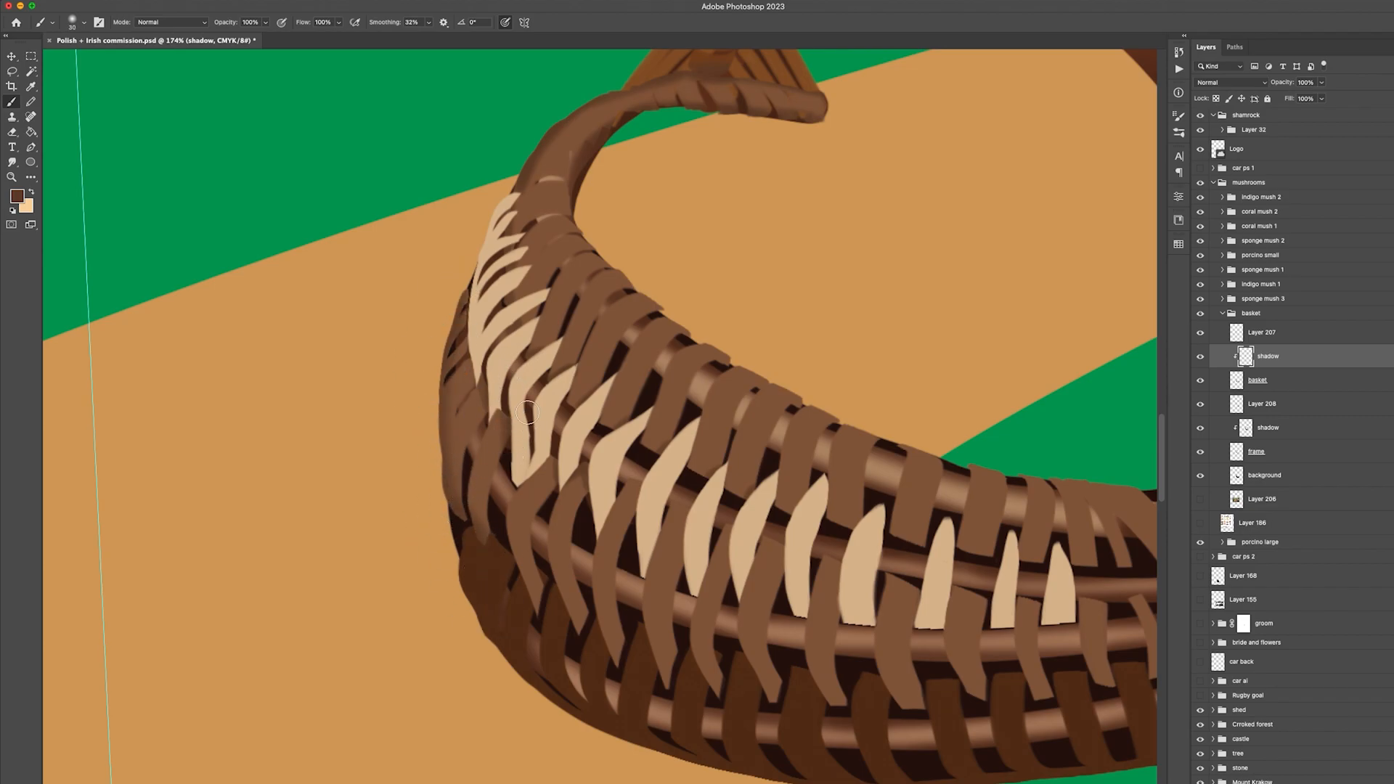
scroll(635, 483, down, 5)
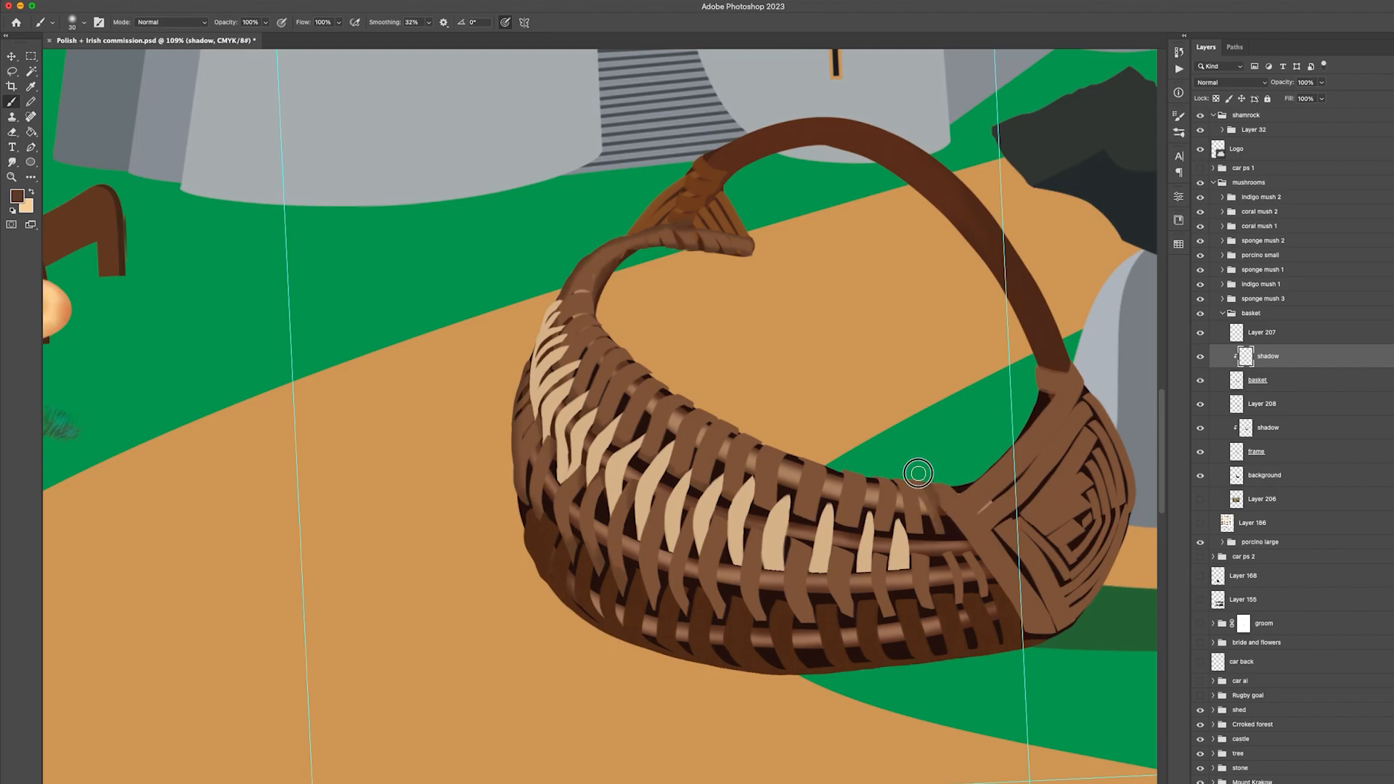
Shade across the brown strands with a 45 px brush, and ready the eraser on the basket layer
key(bracketright)
key(bracketright)
key(bracketright)
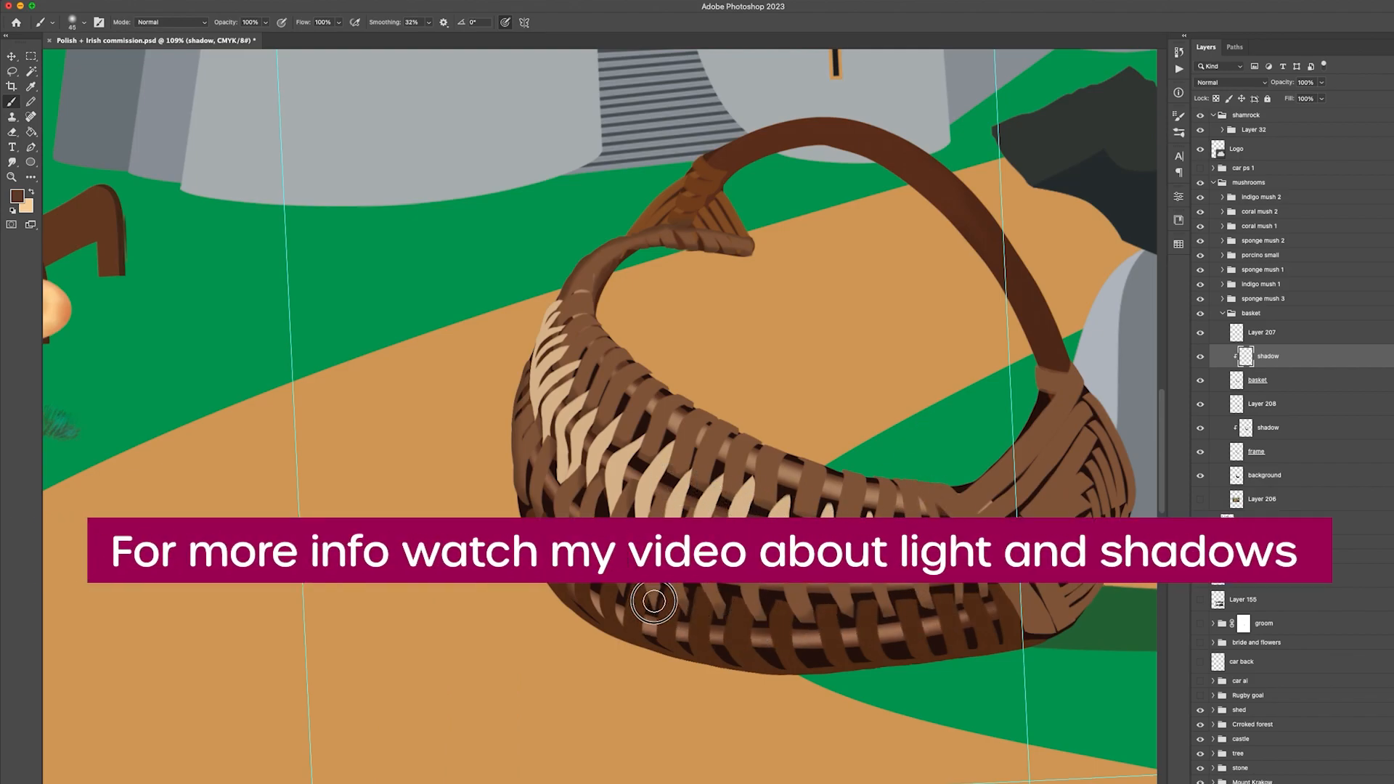
key(e)
key(alt+bracketleft)
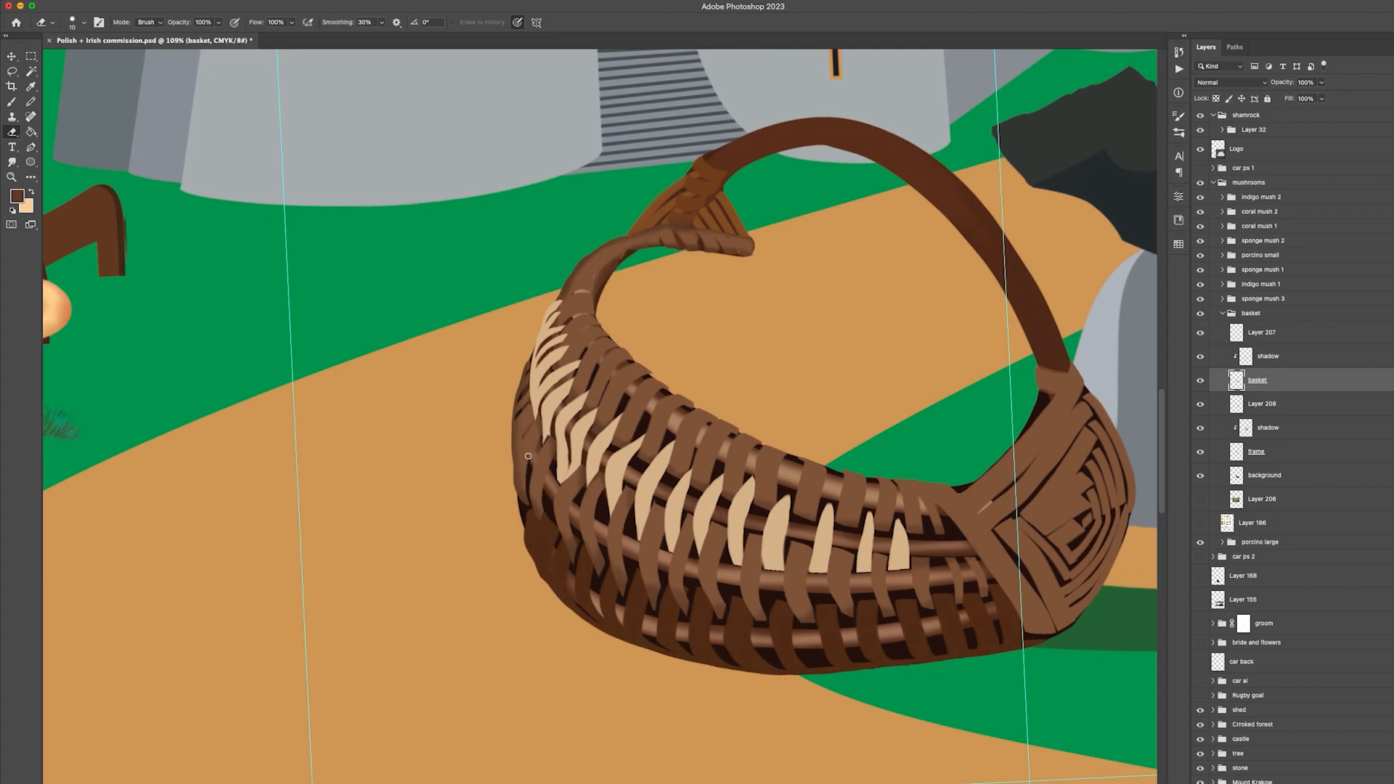
Activate the light strands' layer, Layer 207, sample its beige, and adjust the brush for touching up those strands
key(b)
super+click(547, 425)
alt+click(547, 429)
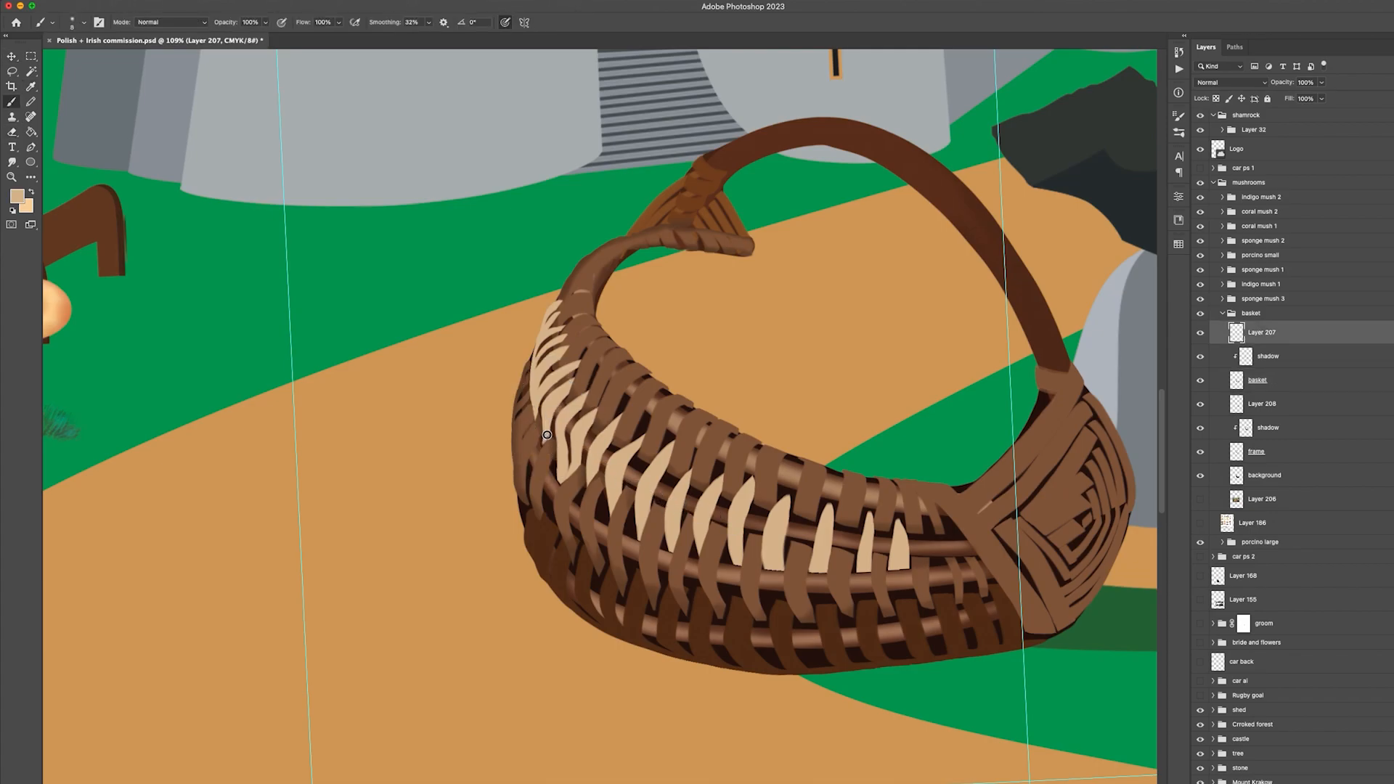
click(84, 22)
key(Return)
key(e)
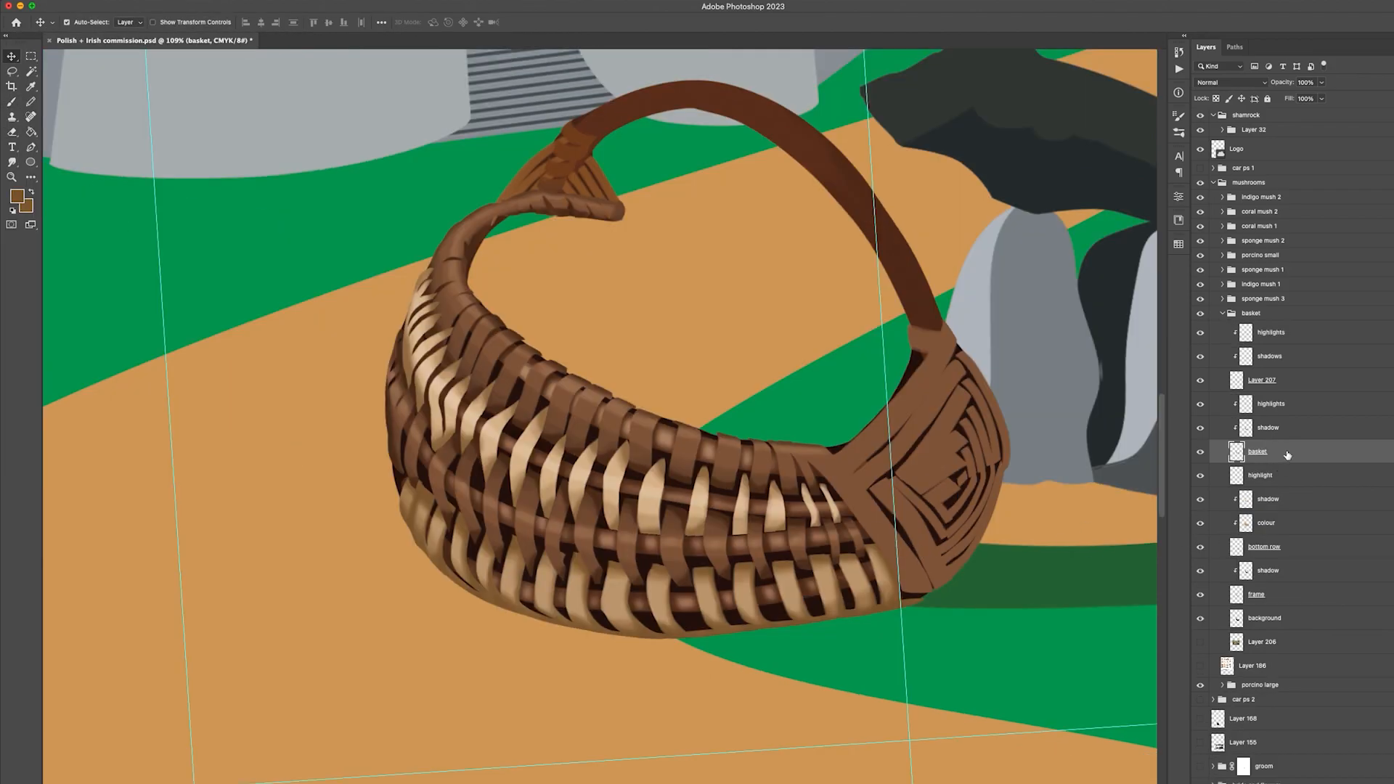
Make the shadows layer clipped to Layer 207 active and set the foreground colour to dark brown 5f3b22
click(1286, 452)
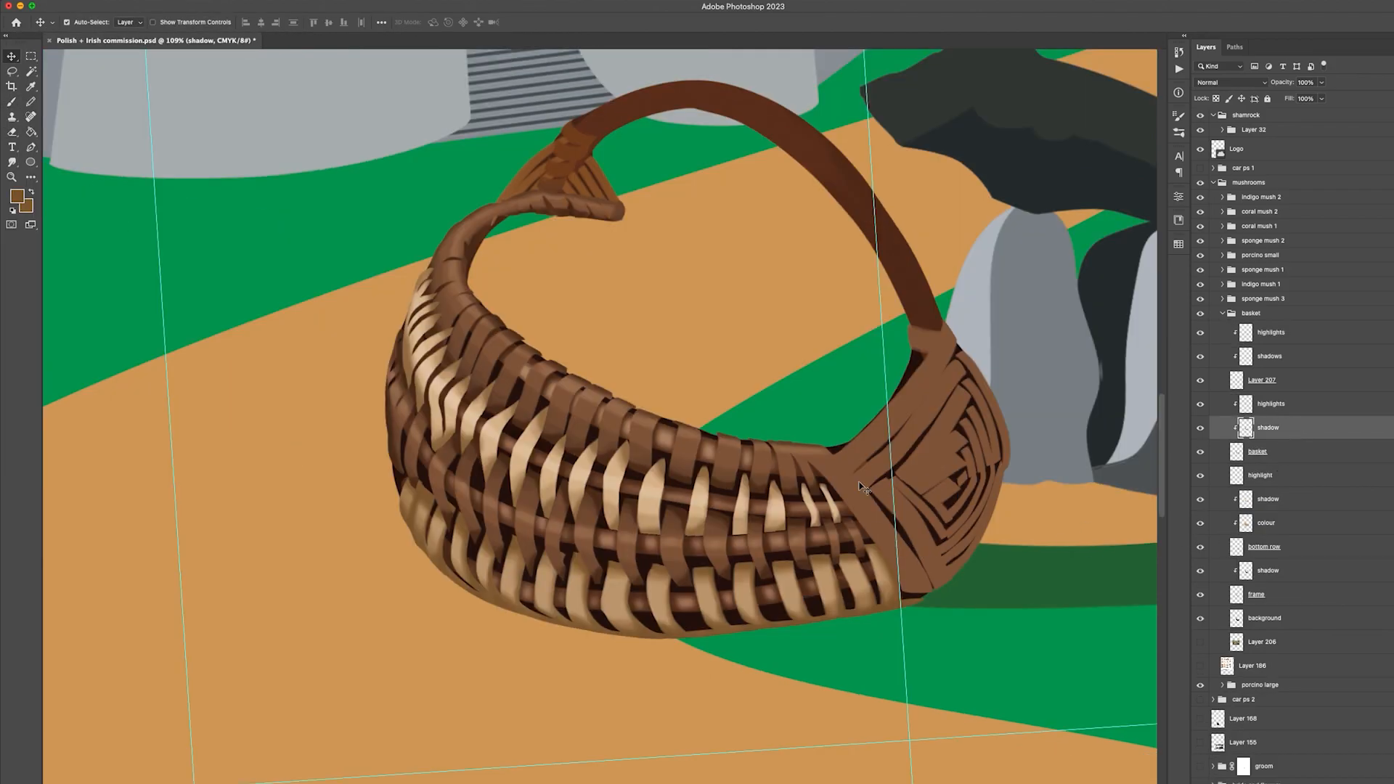
click(1266, 317)
key(b)
scroll(703, 482, right, 5)
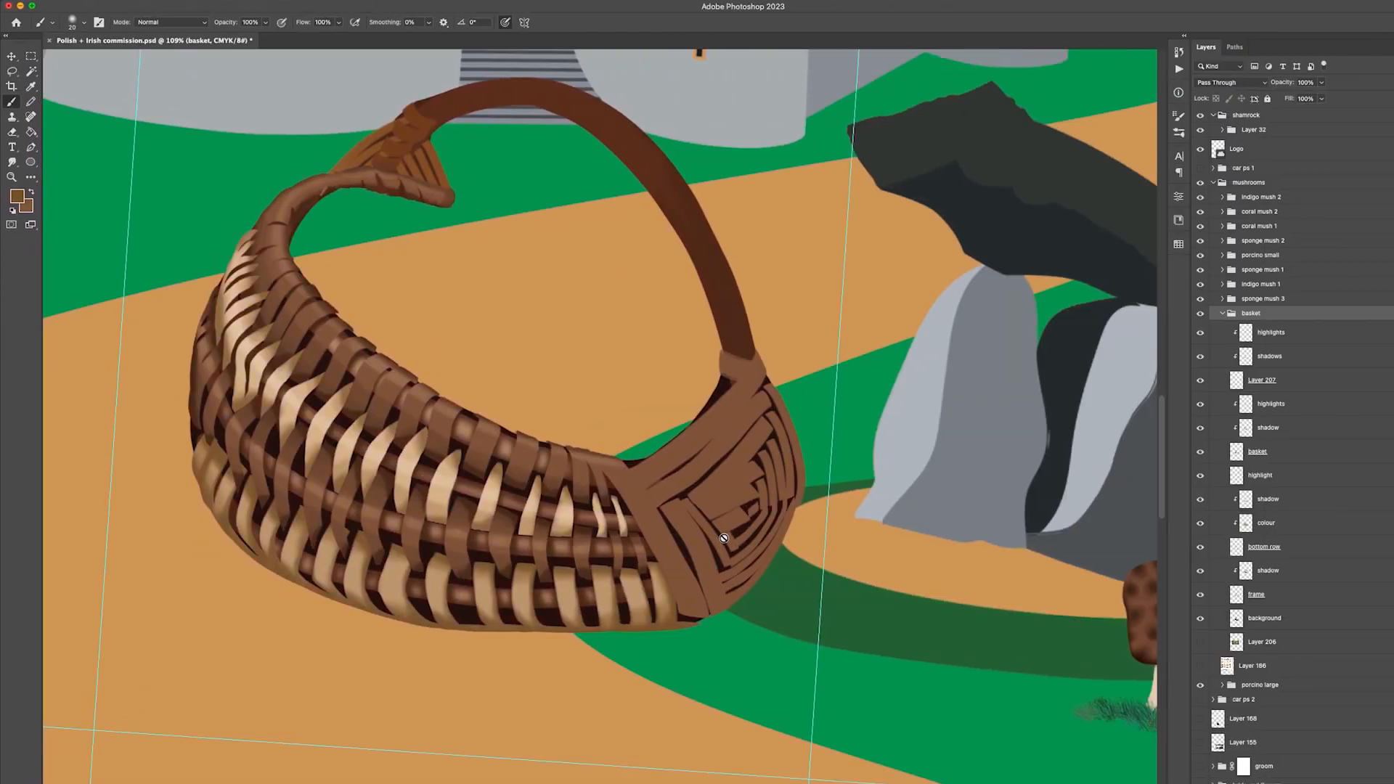
click(1269, 358)
key(x)
click(17, 196)
click(1107, 578)
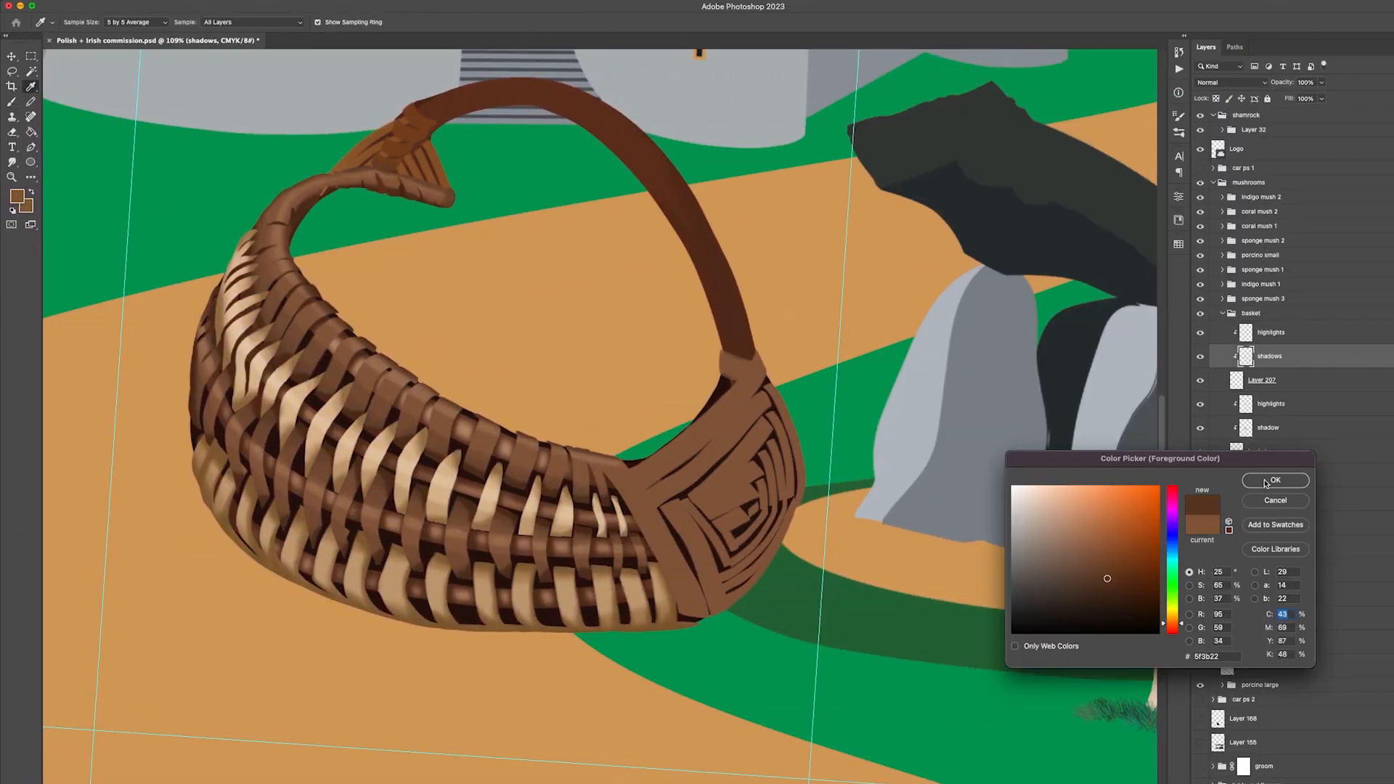
click(1275, 481)
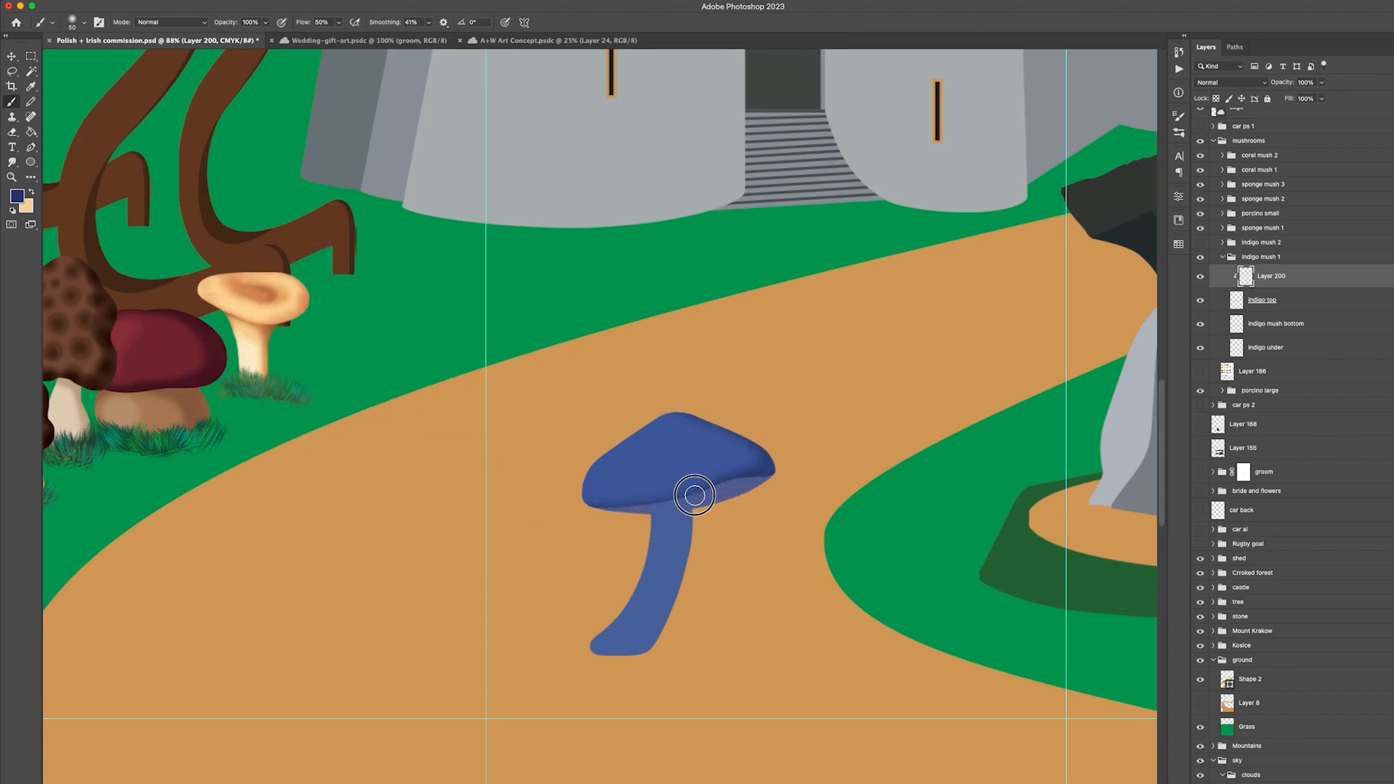
Try shading the indigo mushroom's cap with dark blues sampled and adjusted from it on clipped Layer 200
mouse_move(700, 426)
mouse_down()
mouse_move(673, 434)
mouse_move(700, 425)
mouse_up()
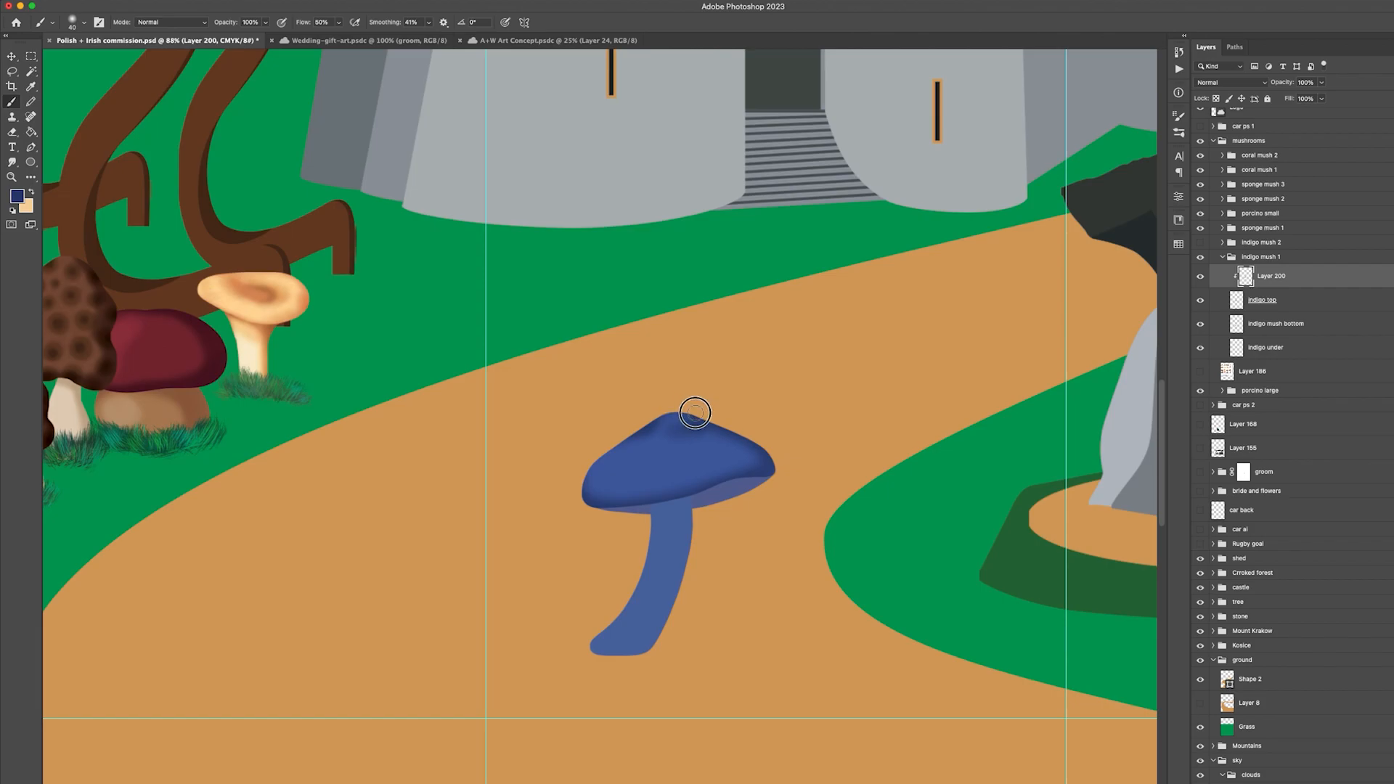
alt+click(730, 451)
key(n)
click(1275, 485)
alt+click(753, 469)
key(n)
click(1276, 479)
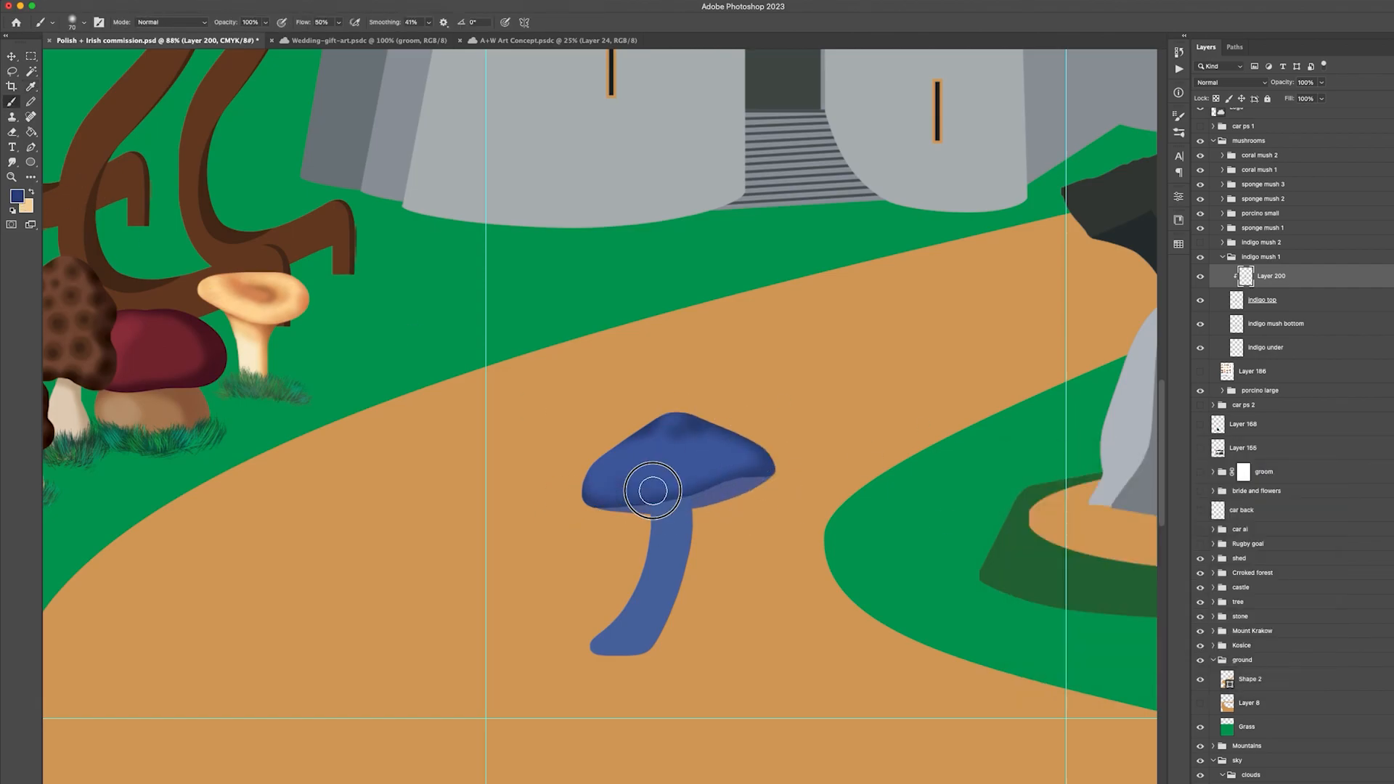
Erase the shading from the indigo mushroom's cap, then sample the cap's blue and pick a new brush colour from it
key(e)
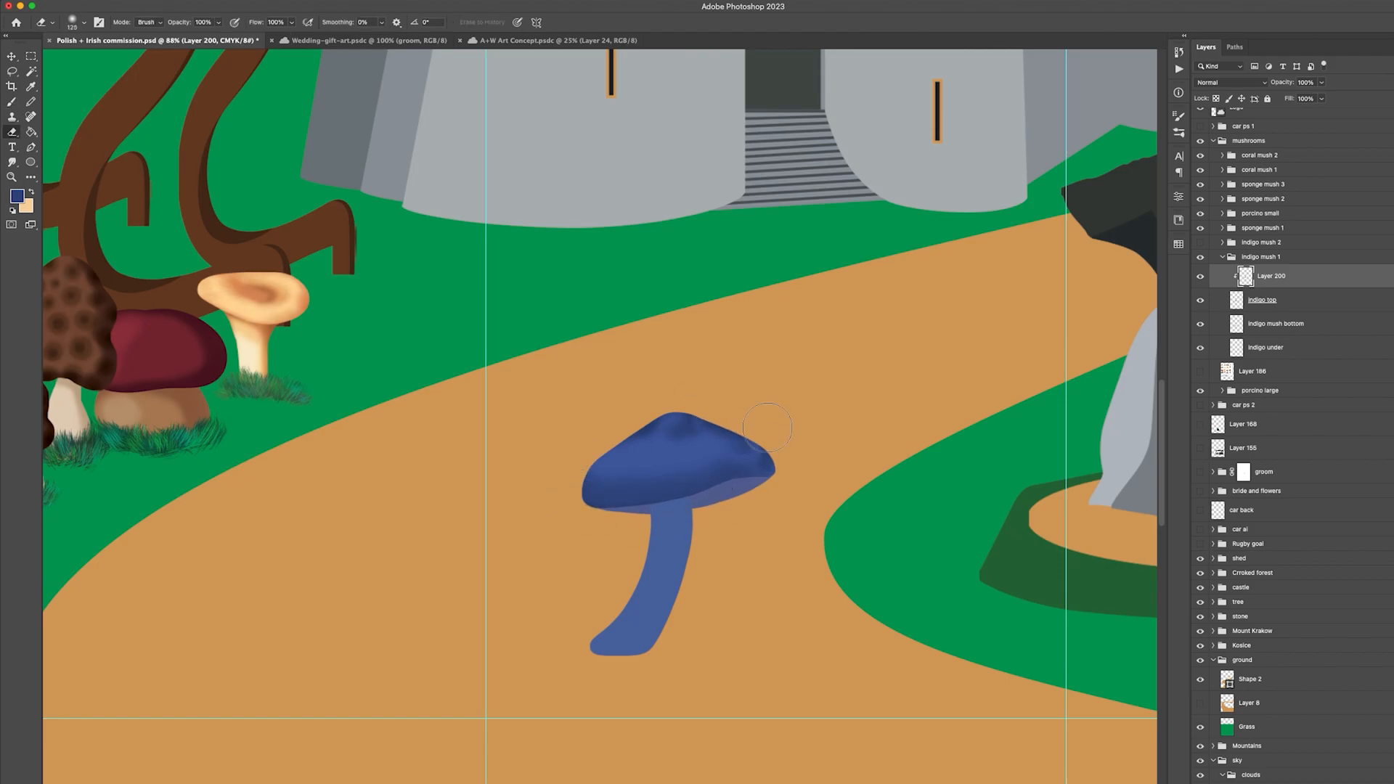
drag(768, 428, 617, 548)
key(i)
click(698, 436)
key(n)
click(1130, 530)
click(1276, 479)
key(b)
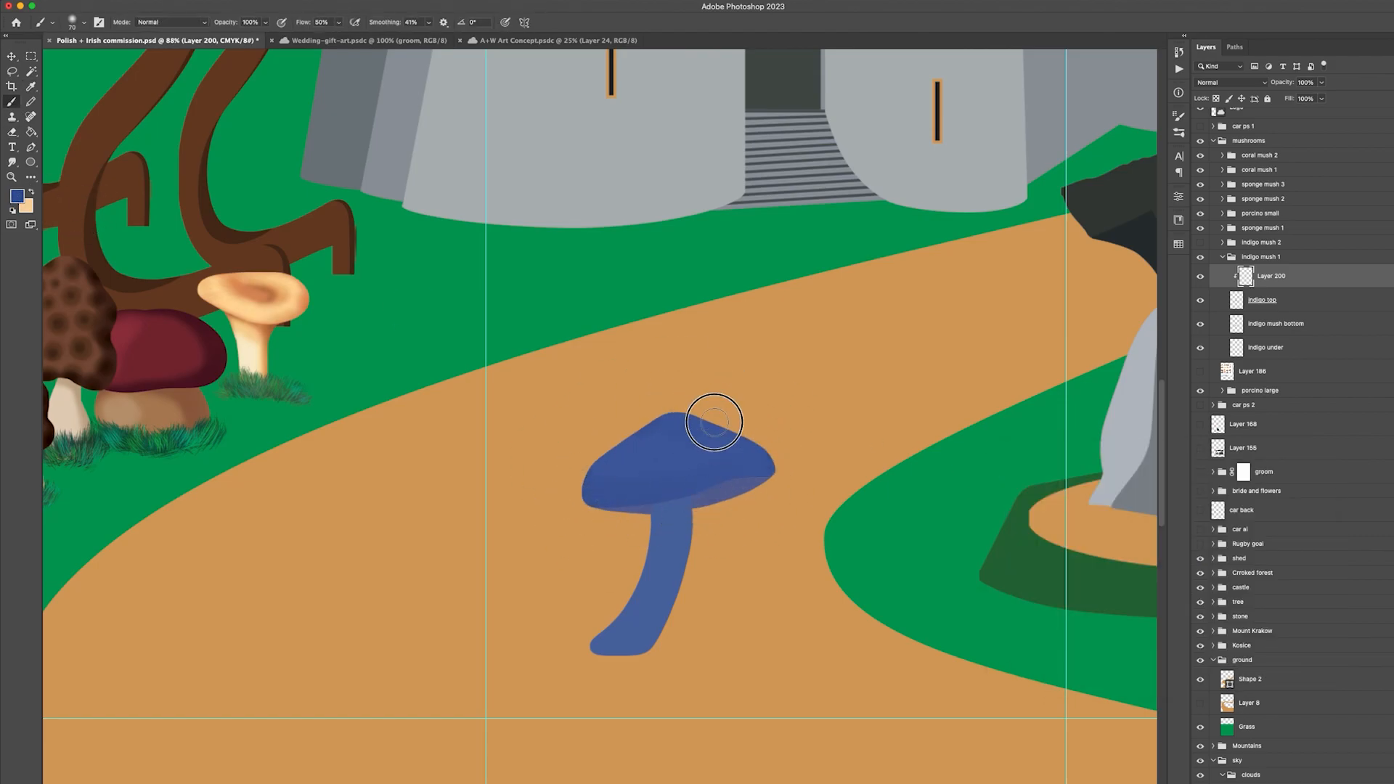